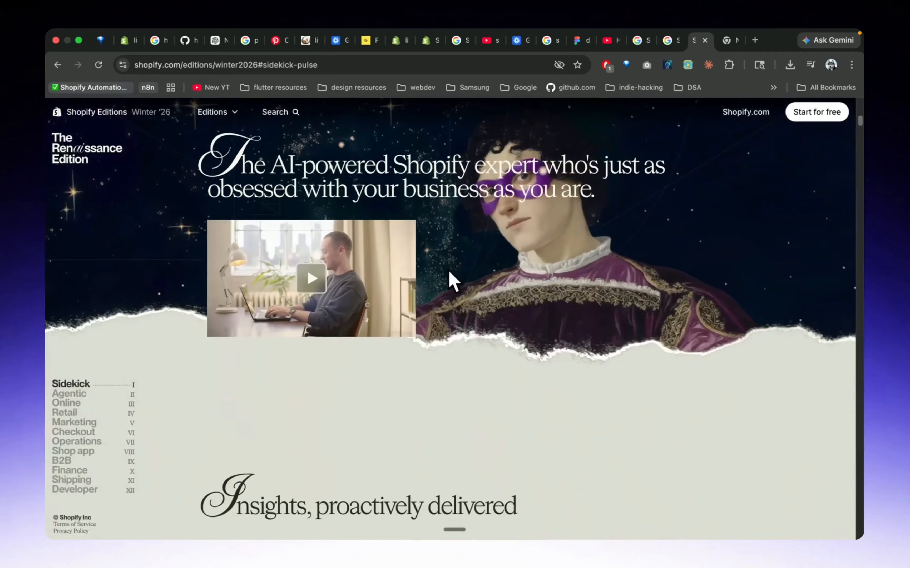
# Read through the Sidekick section of the Shopify Winter '26 Editions page, from insights to prompt shortcuts
pyautogui.scroll(-10, 453, 282)
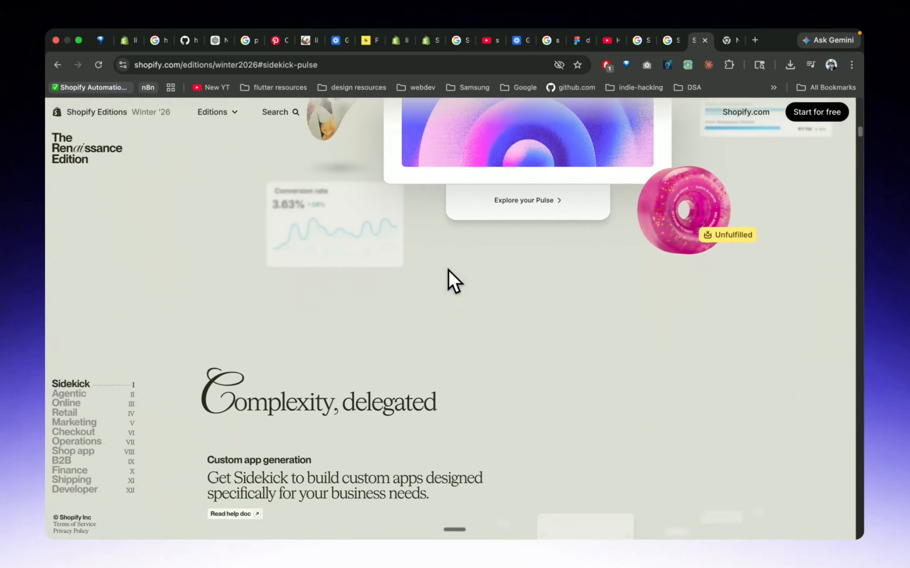
pyautogui.scroll(-10, 449, 273)
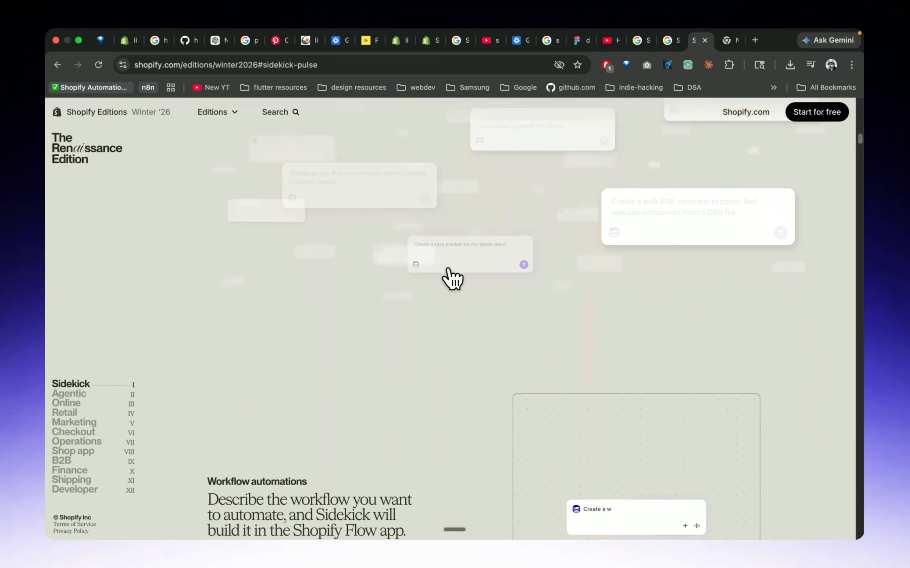
pyautogui.scroll(-10, 453, 281)
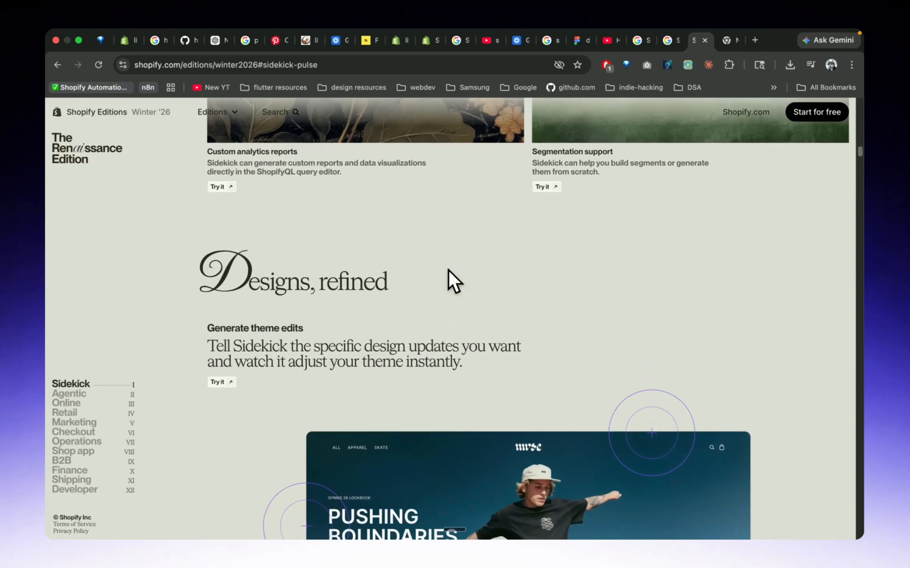
pyautogui.scroll(-10, 453, 282)
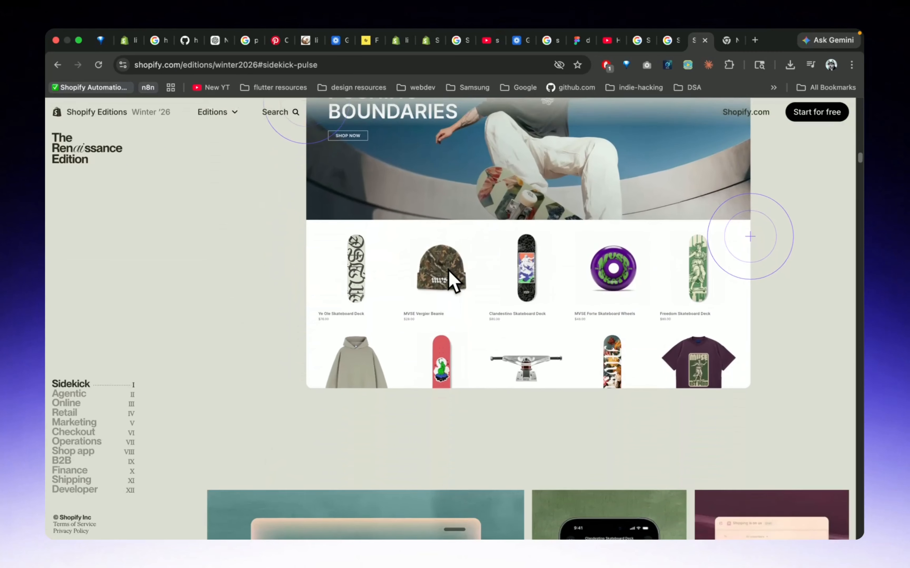
pyautogui.scroll(-6, 443, 263)
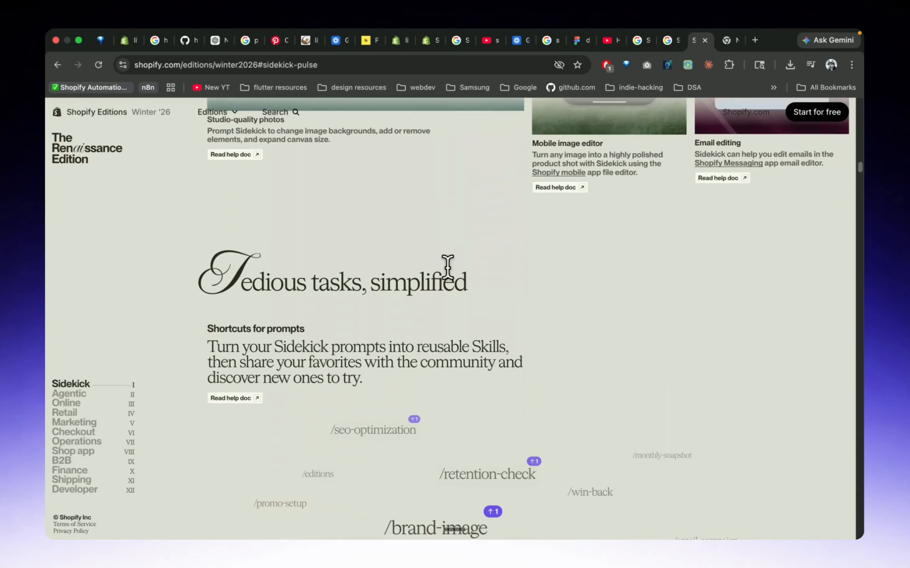
# Open the Shopify admin home page of the littleotterkids store in a new browser window
pyautogui.press('super+n')
pyautogui.click(189, 65)
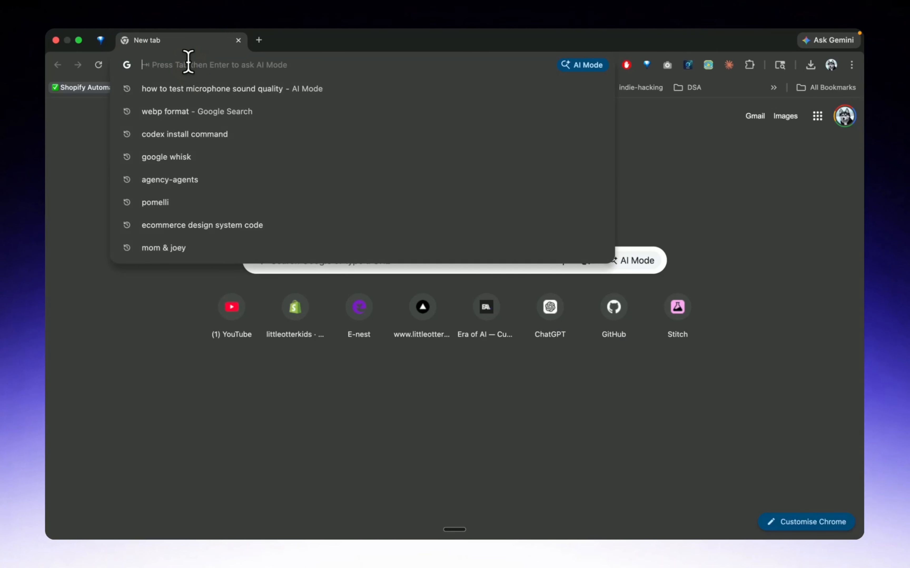
pyautogui.write('shopify')
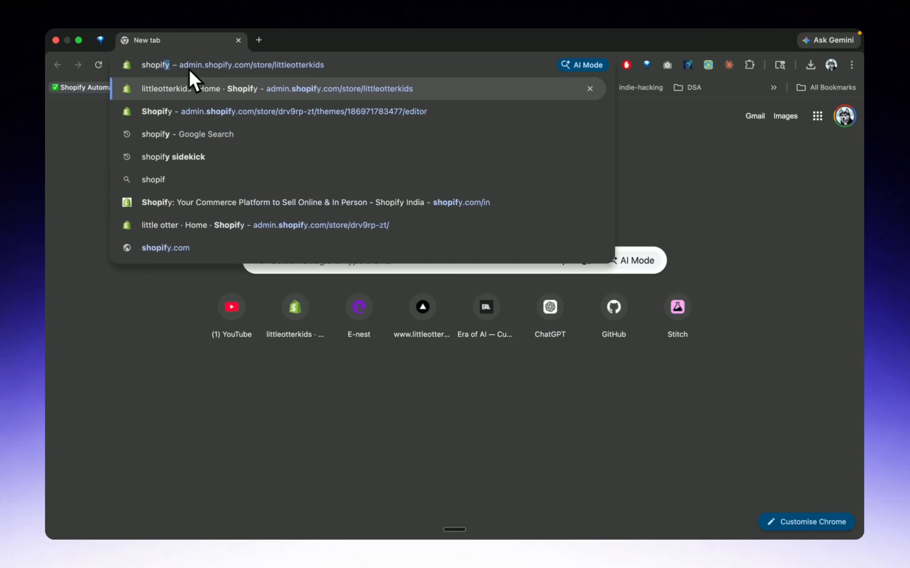
pyautogui.click(189, 76)
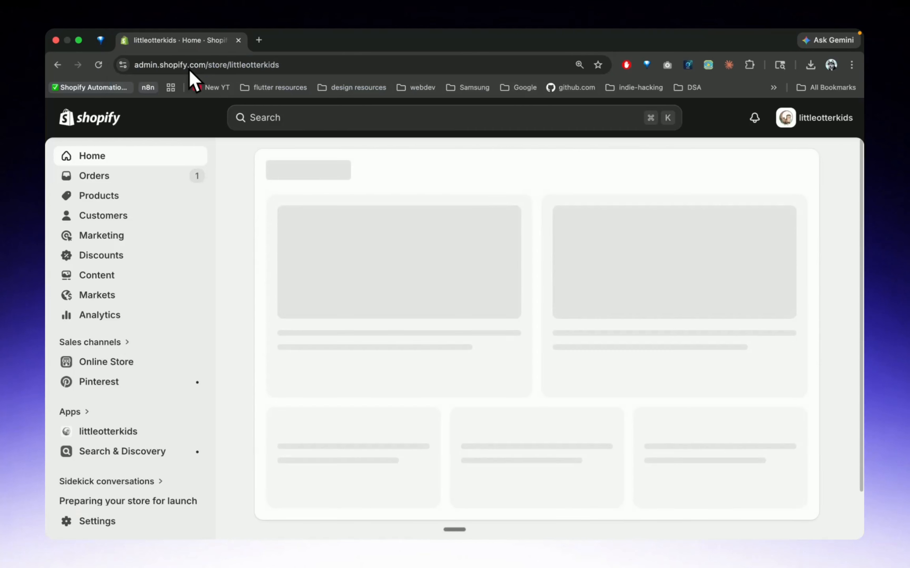
# Open the Swan Ballet Dress product from the store home, close the assistant pane and look over its description
pyautogui.scroll(-6, 361, 374)
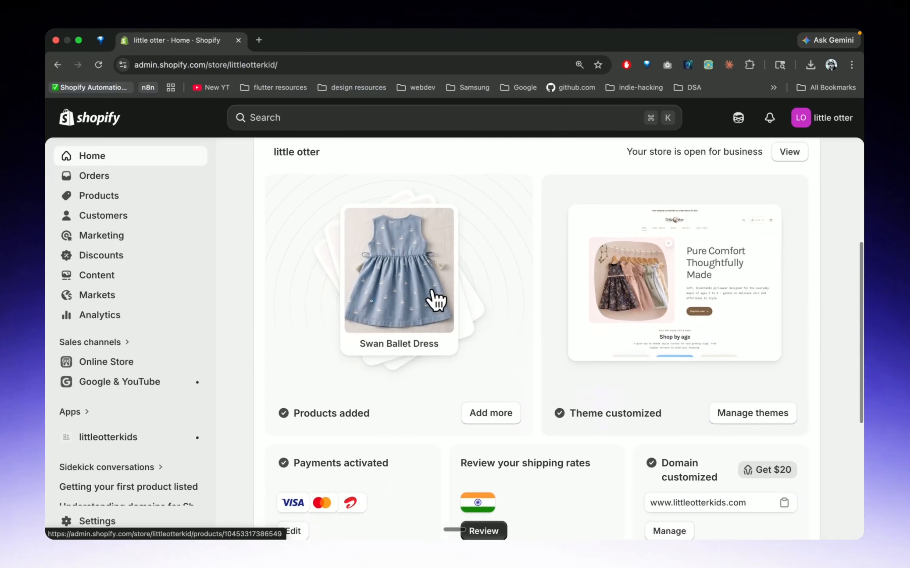
pyautogui.press('super+minus')
pyautogui.press('super+minus')
pyautogui.hotkey('ctrl', 'Up')
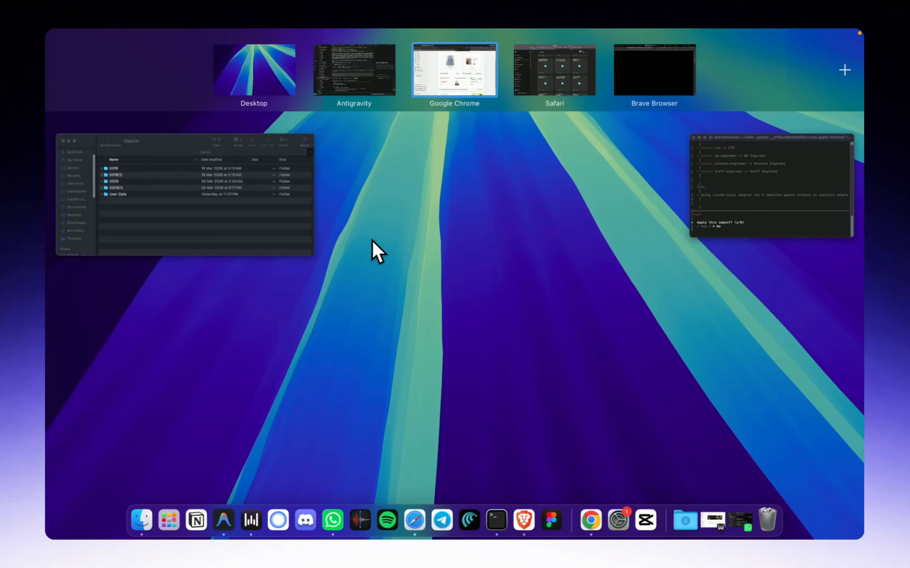
pyautogui.click(436, 92)
pyautogui.scroll(-1, 414, 330)
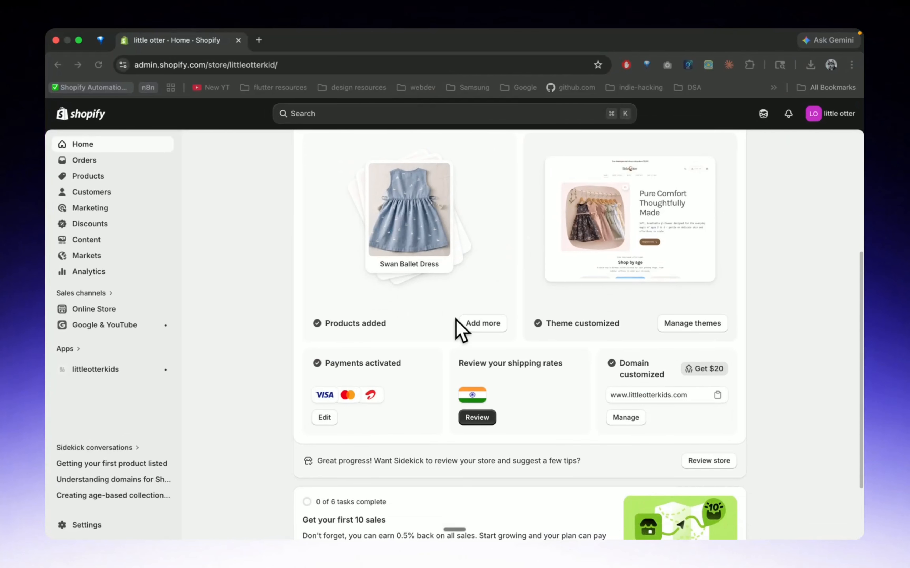
pyautogui.click(418, 187)
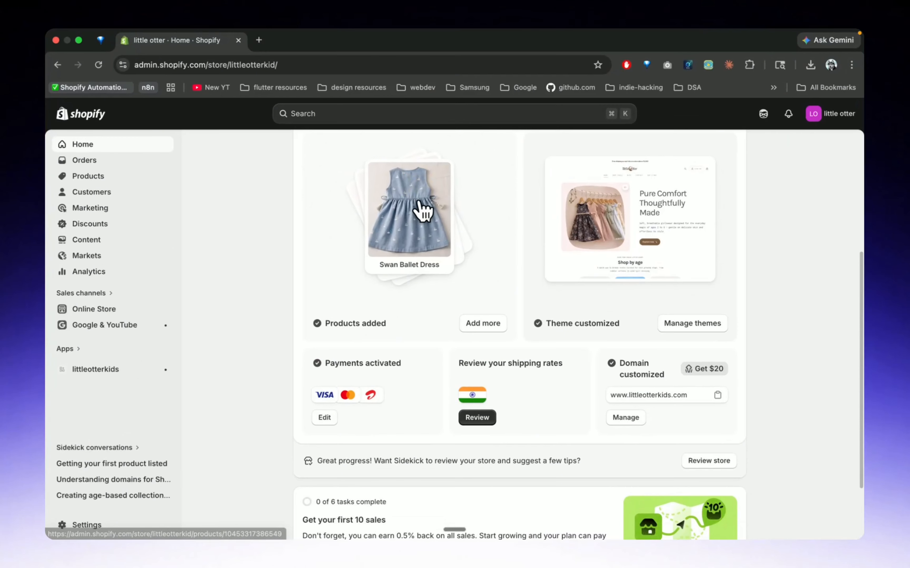
pyautogui.scroll(1, 380, 252)
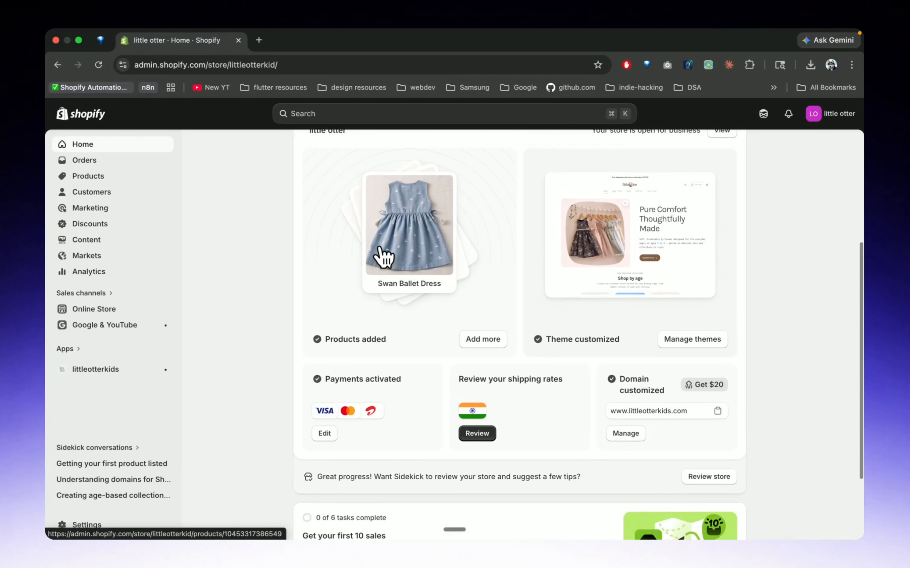
pyautogui.click(399, 254)
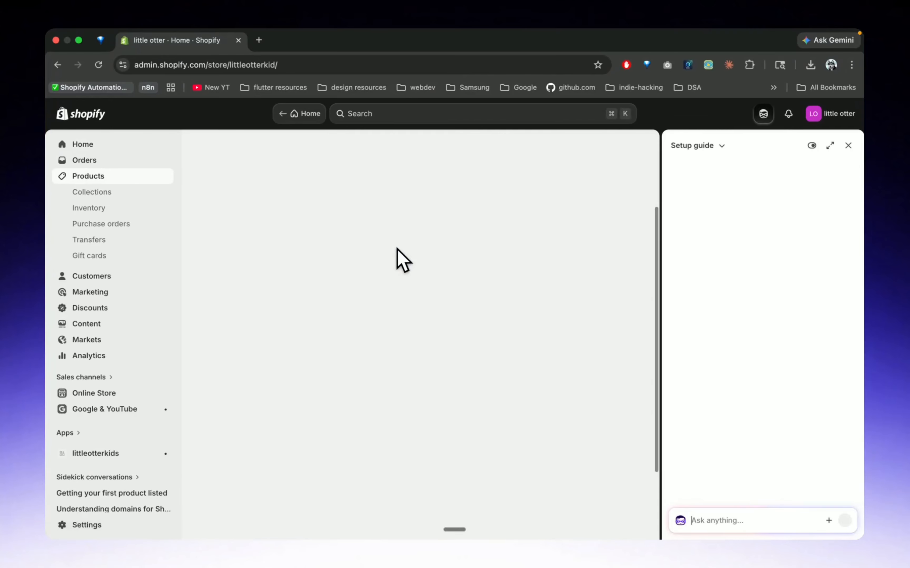
pyautogui.click(850, 147)
pyautogui.scroll(-5, 451, 339)
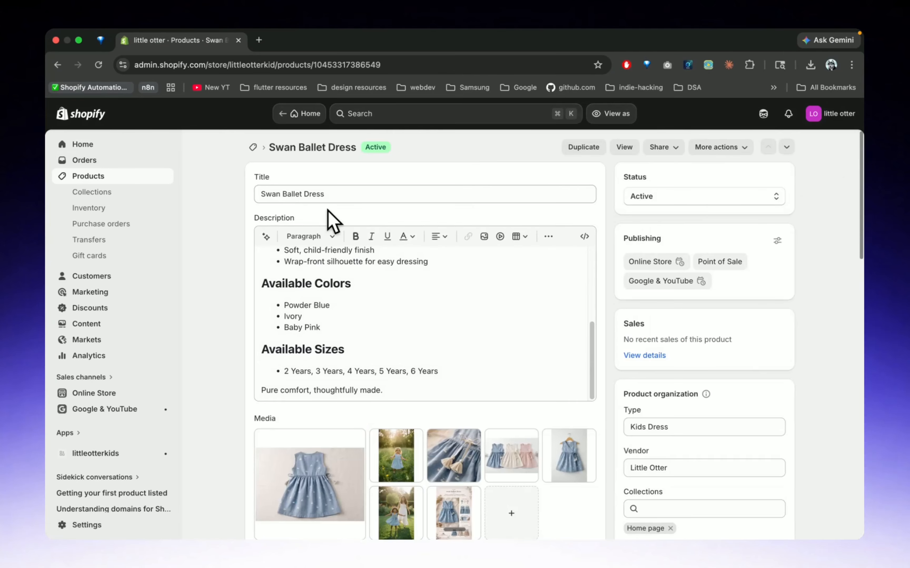
# Return to the full product list and open the Sidekick assistant
pyautogui.click(252, 148)
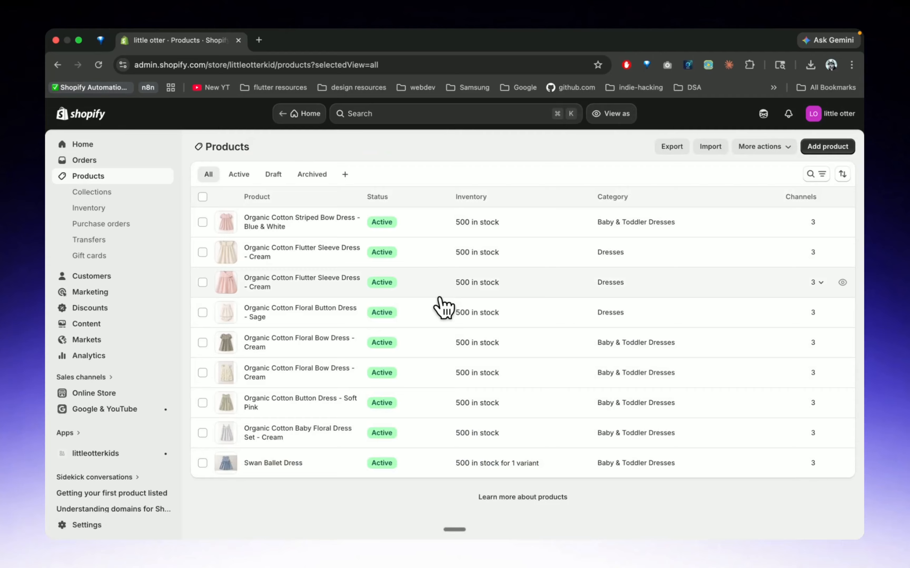
pyautogui.click(764, 114)
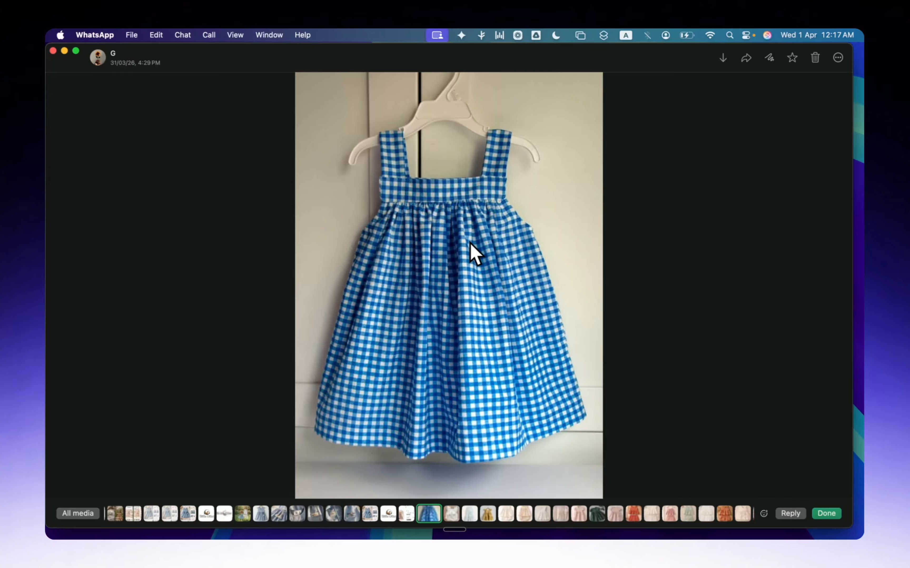
# Copy the blue gingham dress photo from WhatsApp and switch back to the Shopify product list in Chrome
pyautogui.rightClick(470, 239)
pyautogui.click(506, 298)
pyautogui.press('super+Tab')
pyautogui.press('super+Tab')
pyautogui.press('super+Tab')
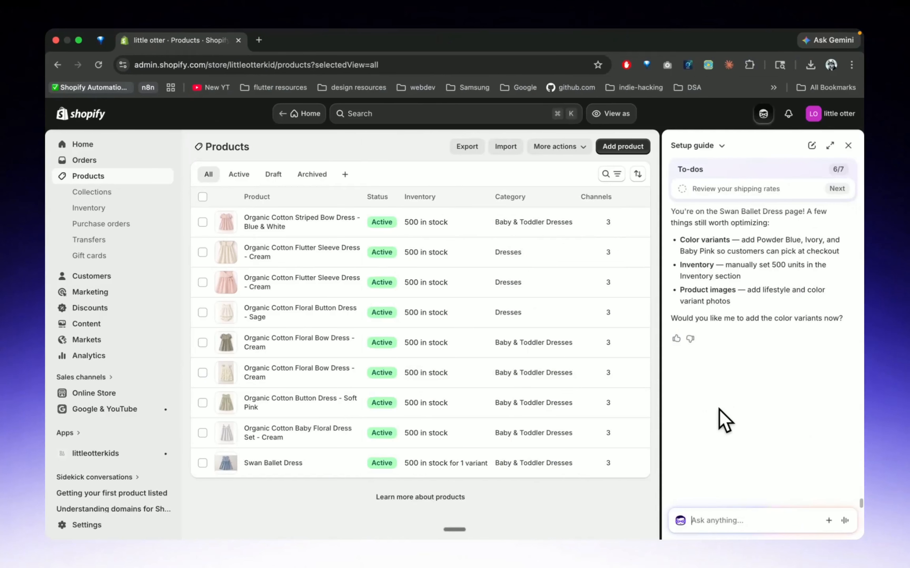
# Attach the copied photo to Sidekick and dictate a request for a new product with headline, title and description, no emojis or images, and no AI feel
pyautogui.click(704, 517)
pyautogui.press('super+v')
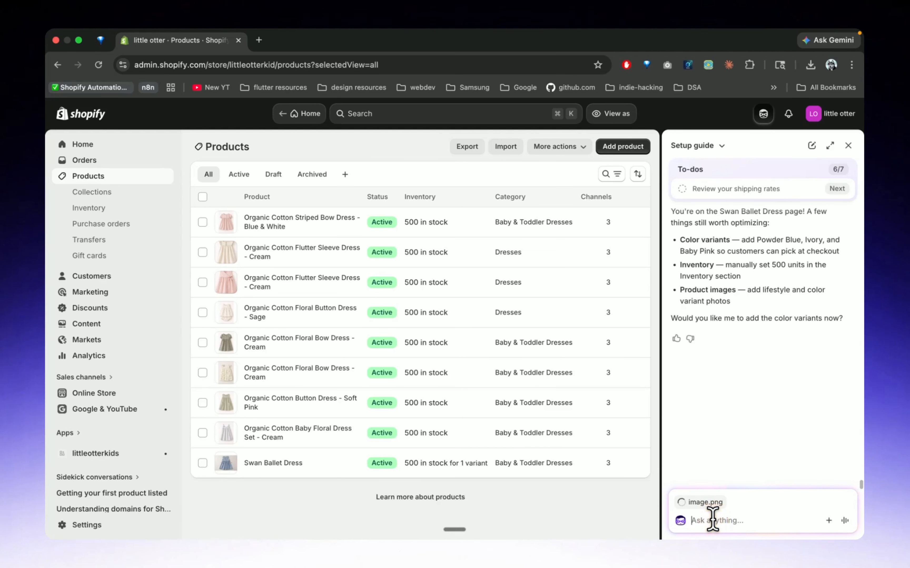
pyautogui.press('fn+space')
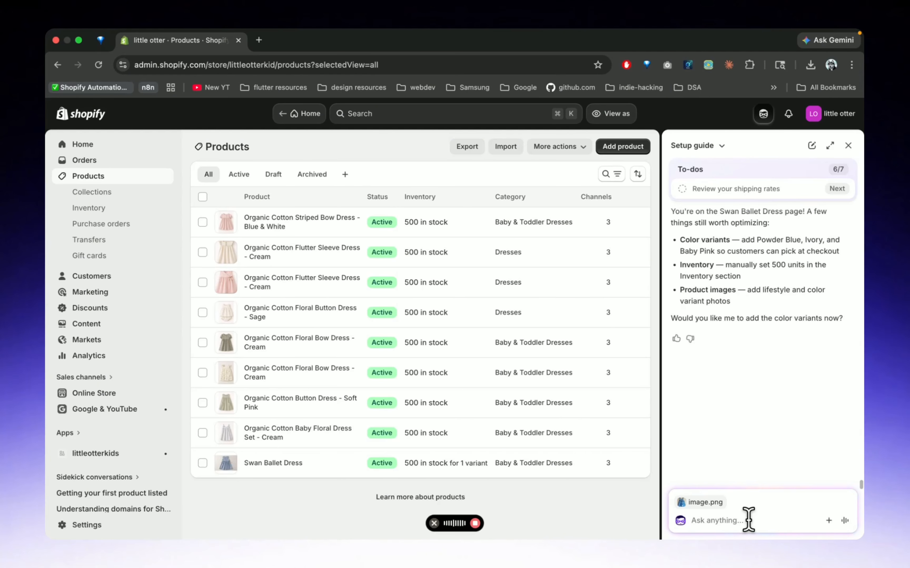
pyautogui.press('fn')
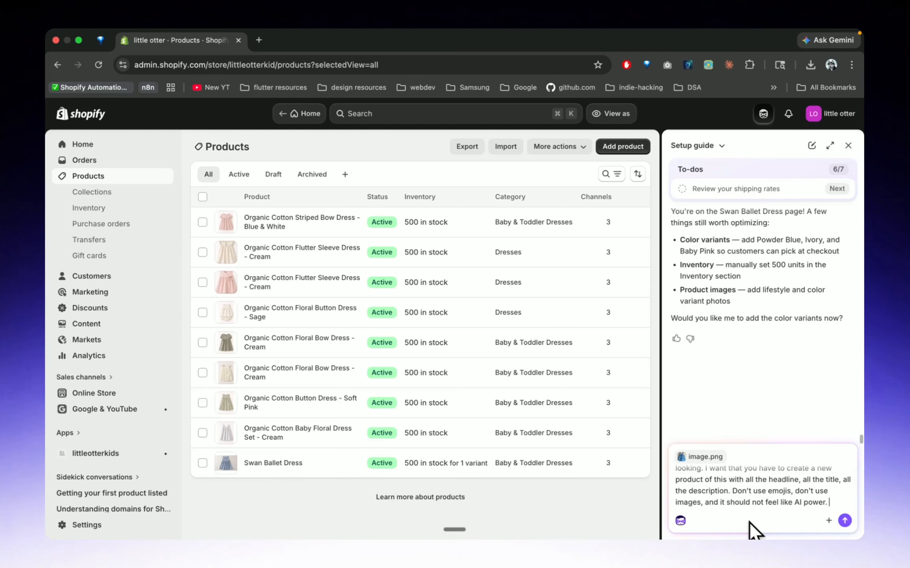
# Start a new Sidekick skill with the shortcut "humanizer", ready for its instructions
pyautogui.click(828, 521)
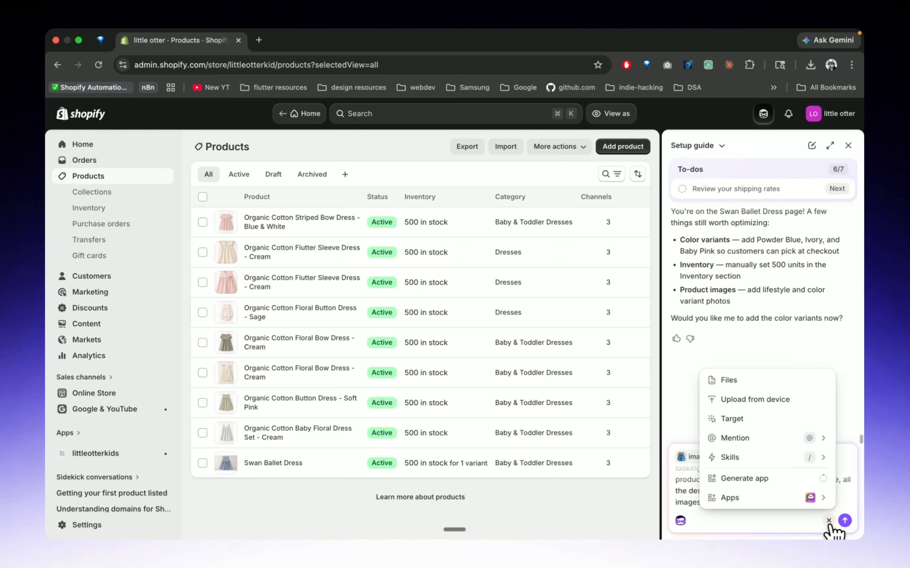
pyautogui.click(755, 457)
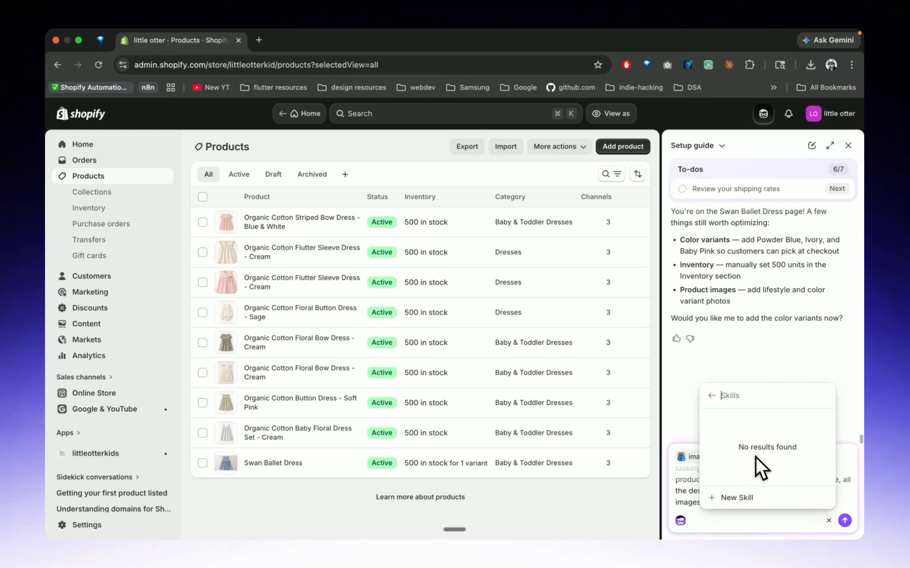
pyautogui.click(725, 498)
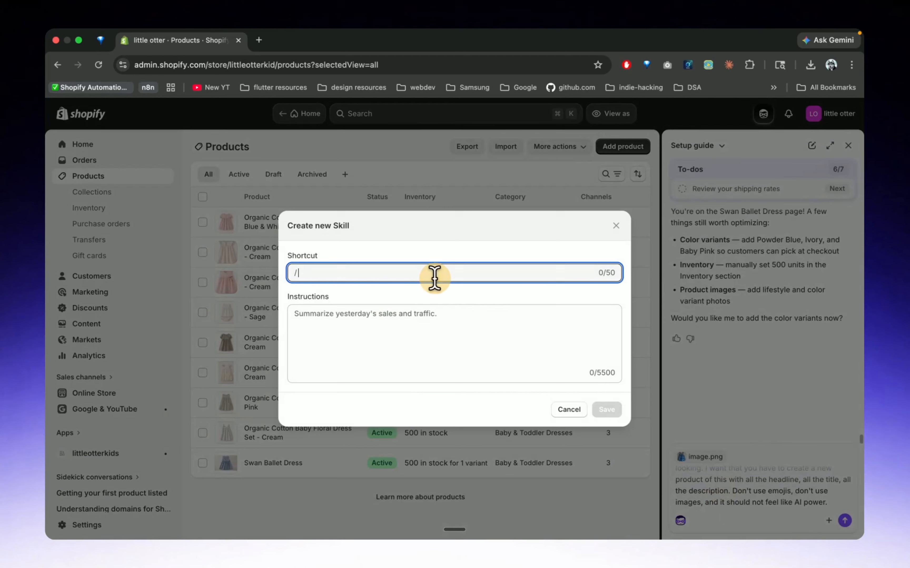
pyautogui.write('humanizer')
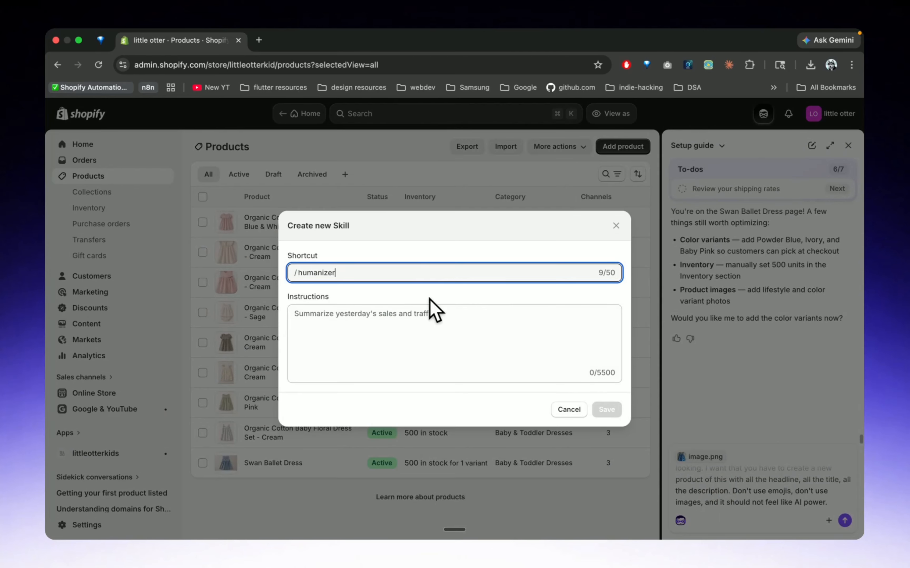
pyautogui.click(430, 319)
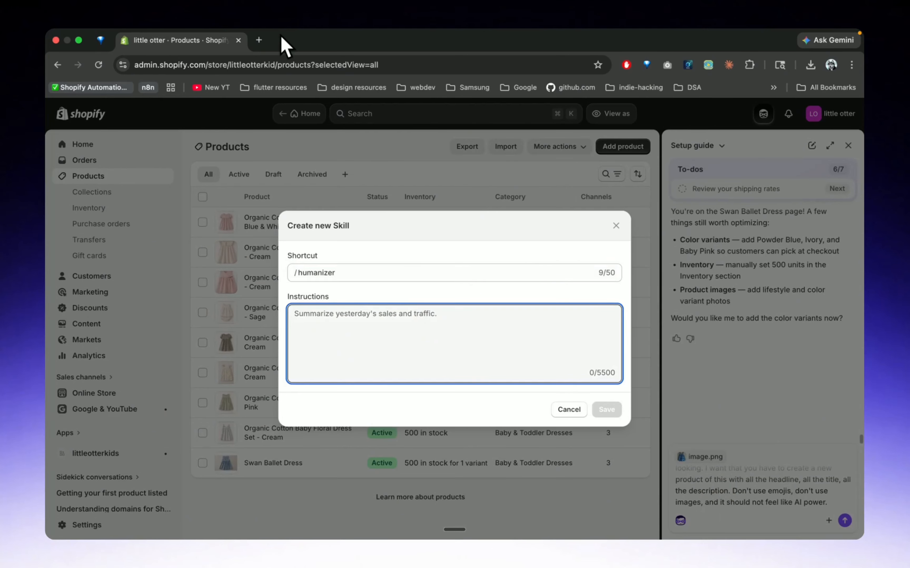
# Search Google for "humanier skill" in a new tab and open the blader/humanizer GitHub repository
pyautogui.click(259, 53)
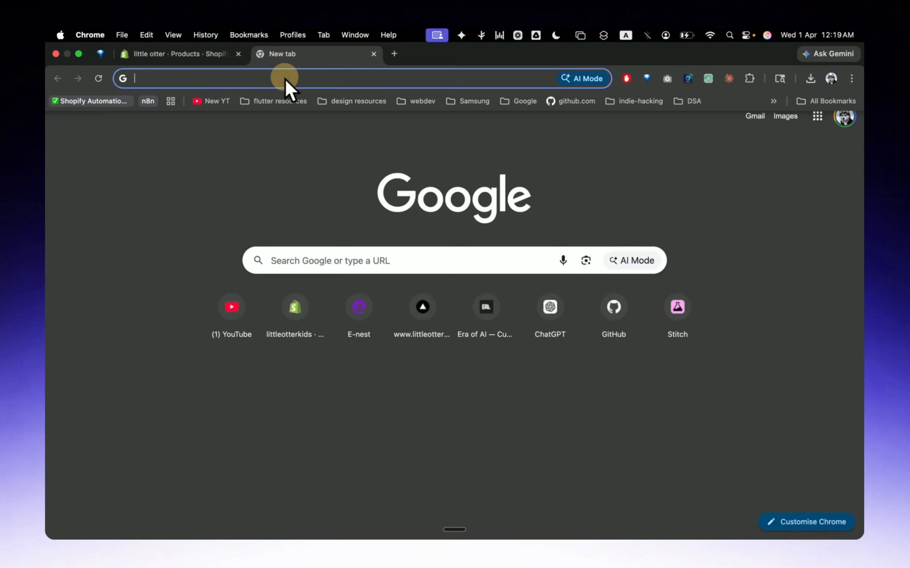
pyautogui.write('humanie')
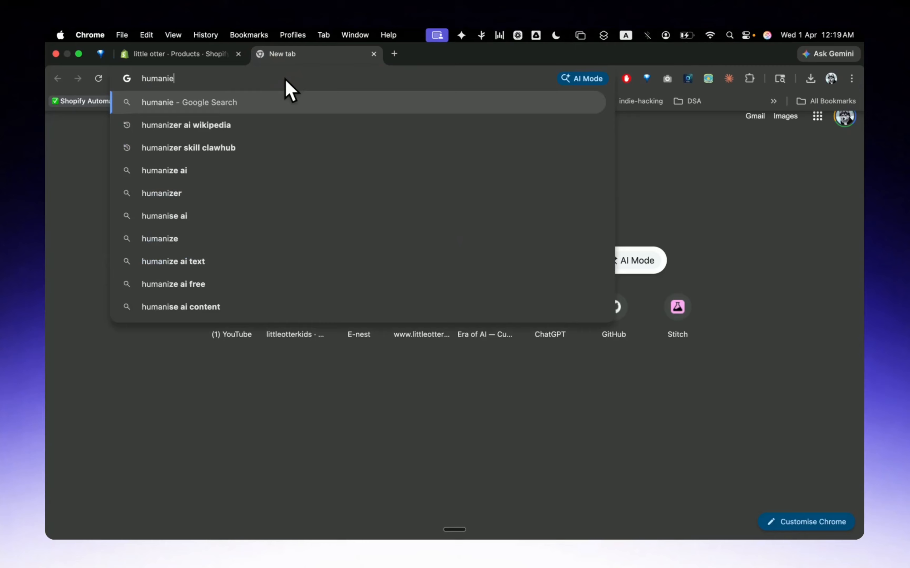
pyautogui.write('r skill')
pyautogui.press('Return')
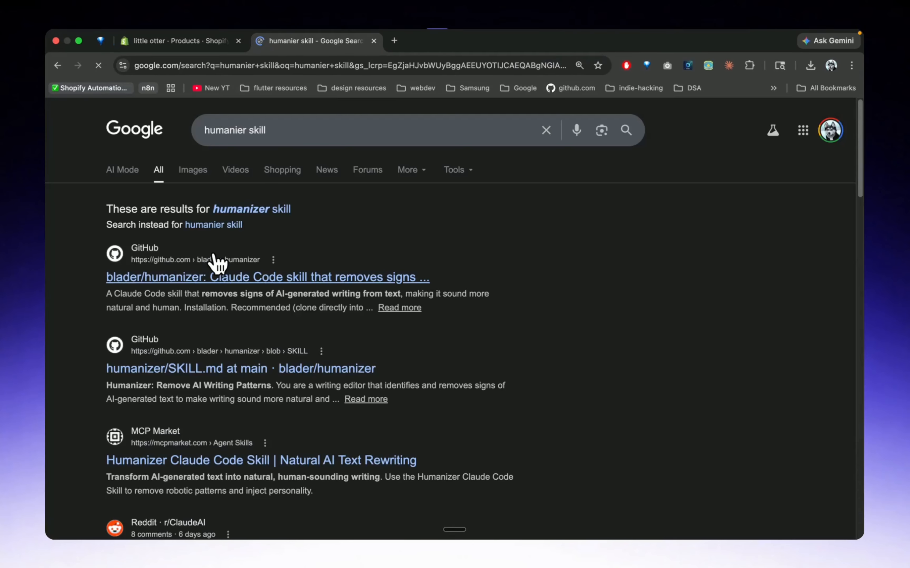
pyautogui.click(231, 277)
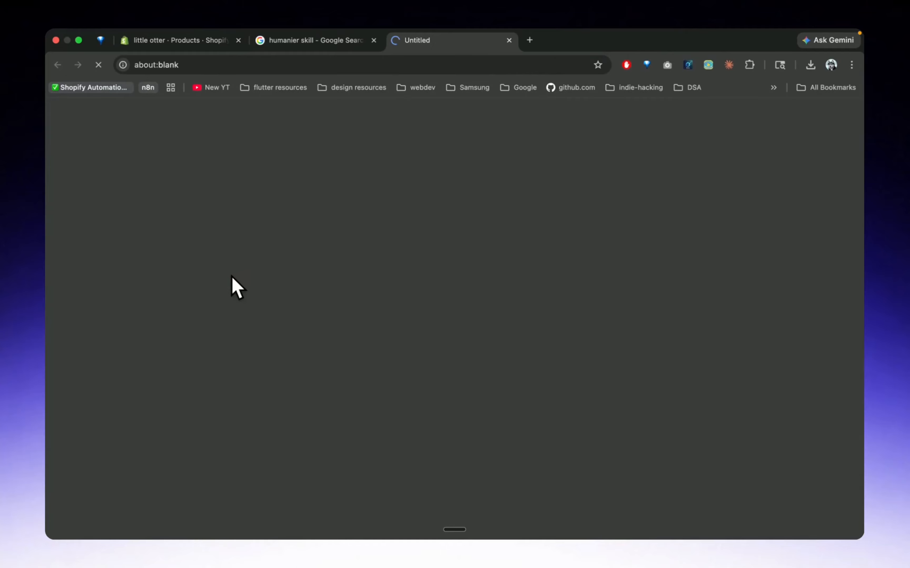
# Open SKILL.md in the humanizer repository and copy the file's raw contents
pyautogui.scroll(-3, 414, 312)
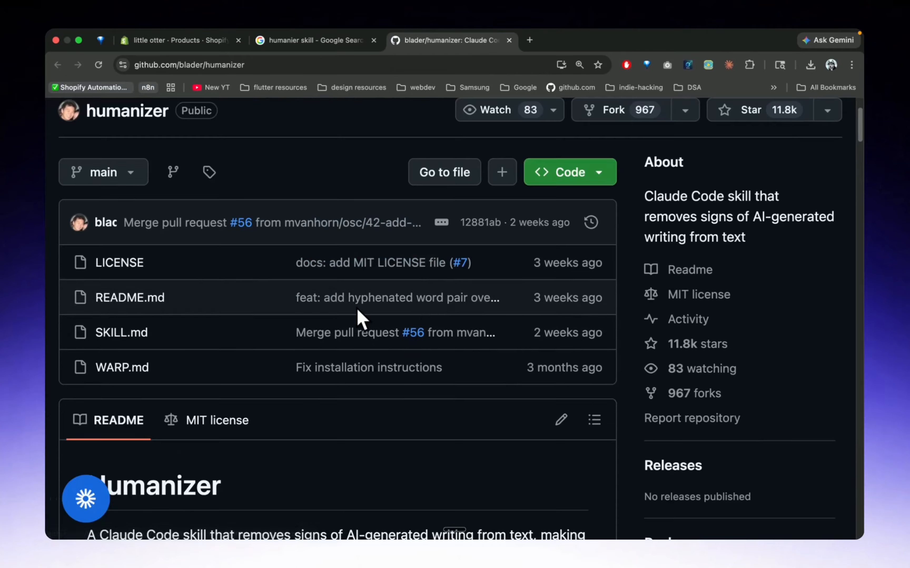
pyautogui.click(127, 333)
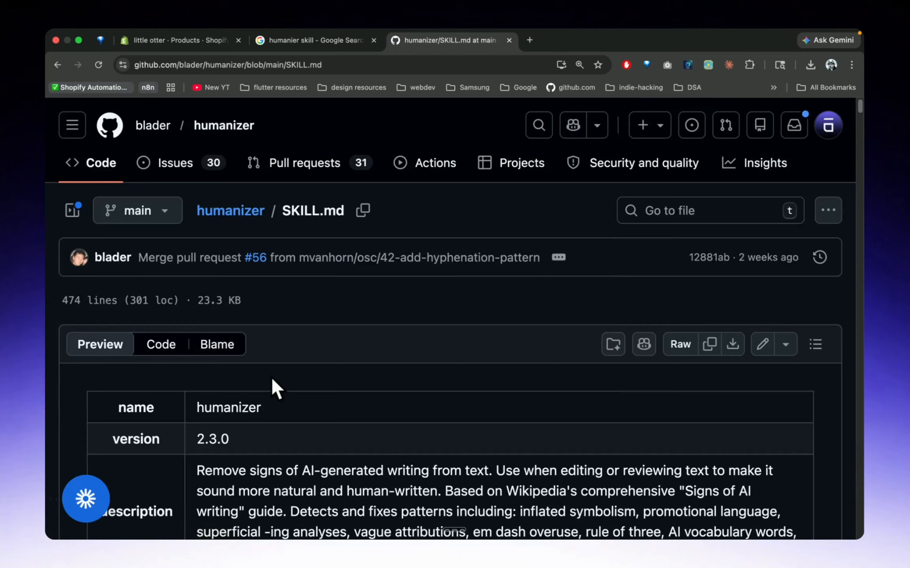
pyautogui.scroll(-3, 272, 386)
pyautogui.click(715, 255)
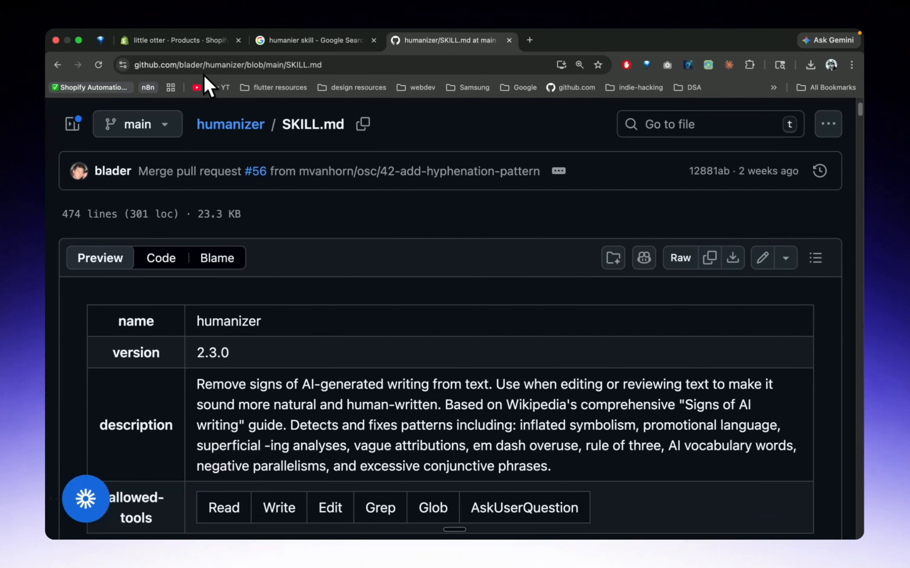
# Paste the SKILL.md text into the humanizer skill's instructions and delete the cut-off "Before" example at the end
pyautogui.click(157, 40)
pyautogui.press('super+v')
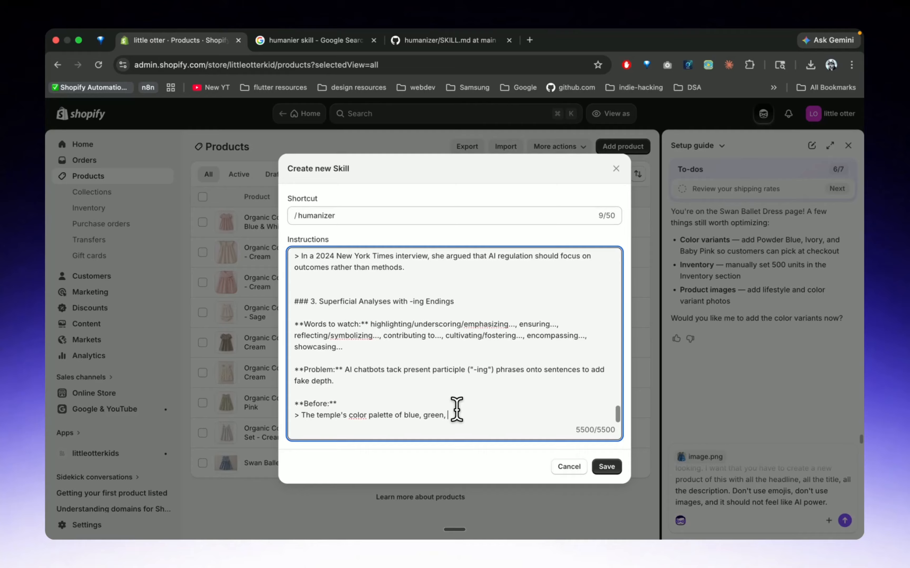
pyautogui.moveTo(456, 413); pyautogui.dragTo(280, 402)
pyautogui.press('BackSpace')
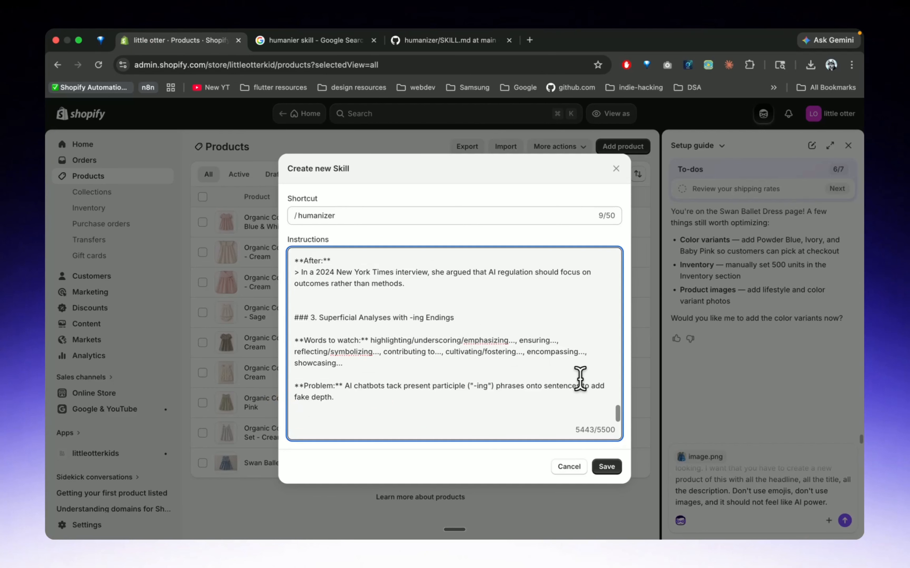
# Save the humanizer skill, add "So use the humanizer skill and don't write like AI." to the Sidekick request and send it
pyautogui.click(609, 470)
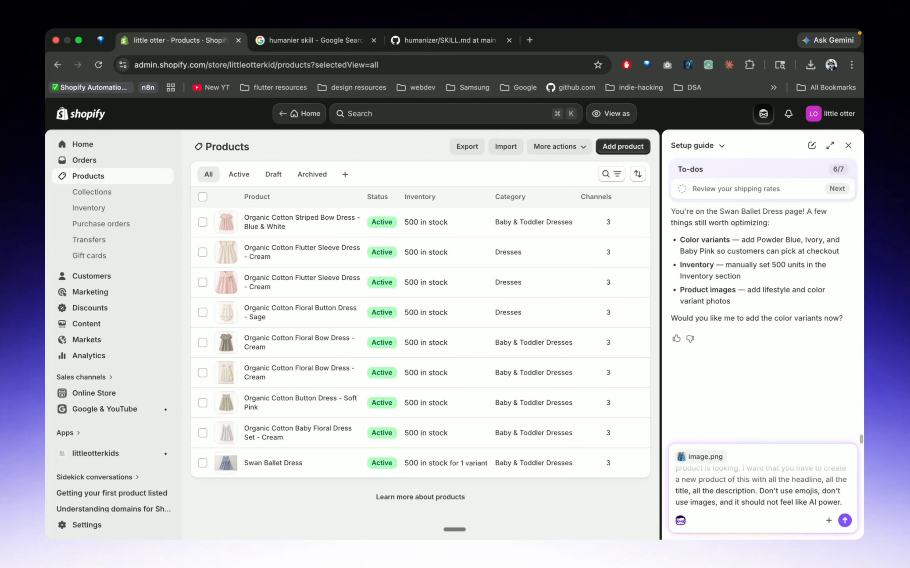
pyautogui.press('fn+space')
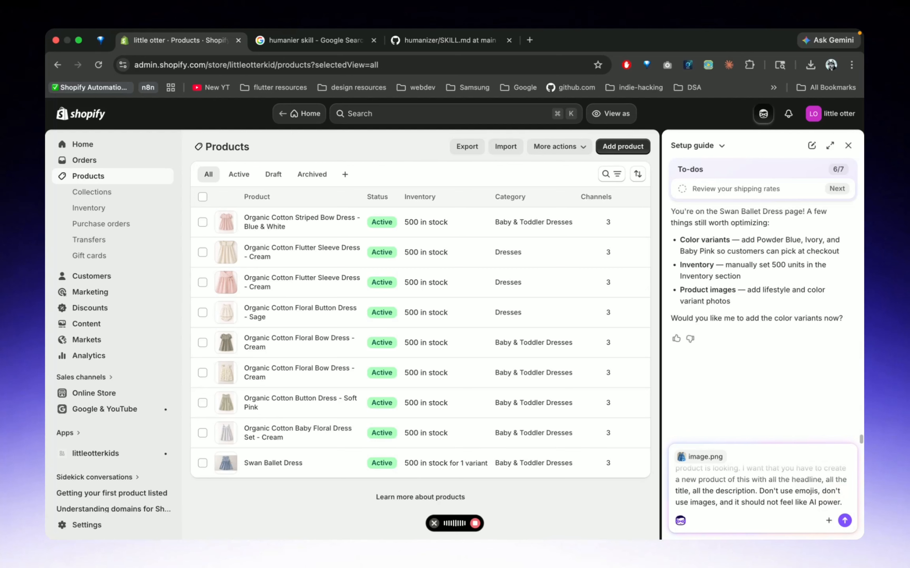
pyautogui.press('fn')
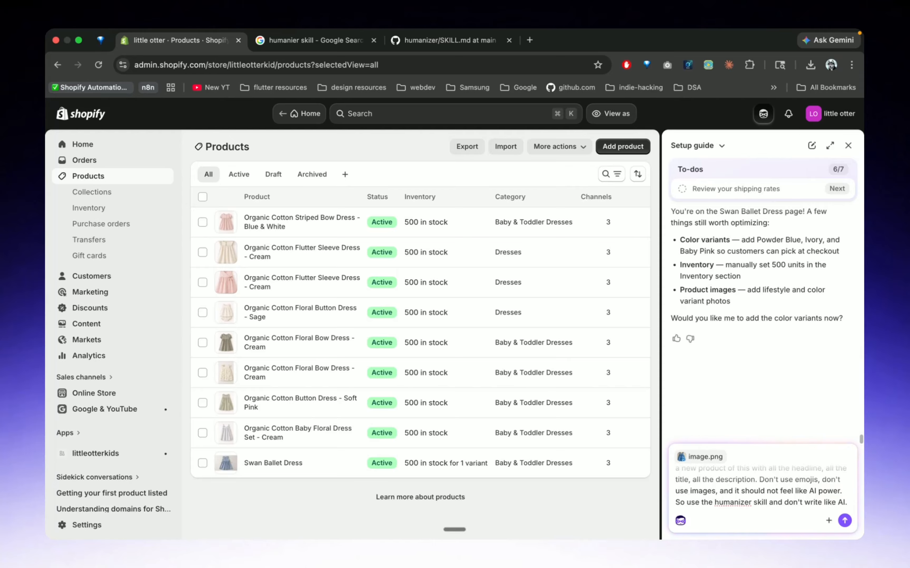
pyautogui.press('Return')
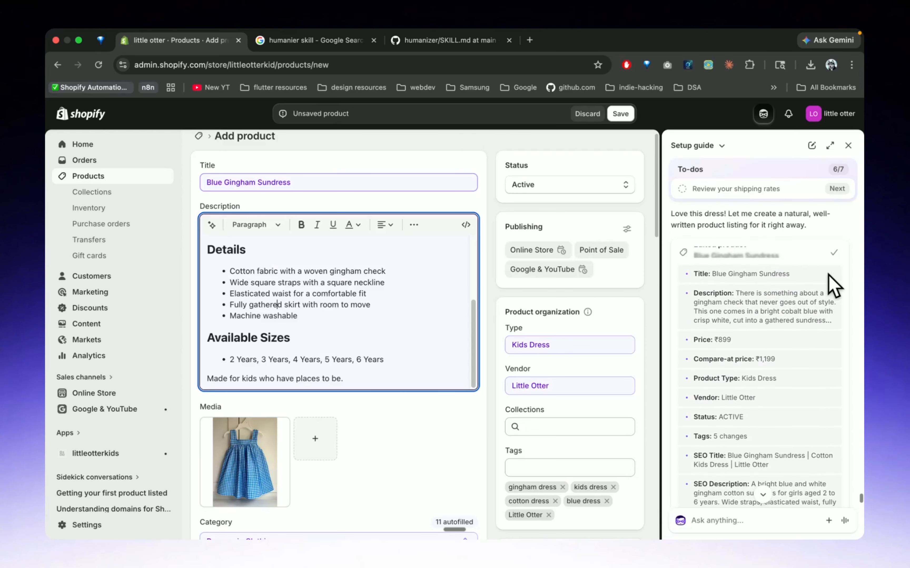
# Ask Sidekick for sales-boosting images of the dress from all angles, including front, back and close-up shots, without changing the product
pyautogui.click(841, 284)
pyautogui.scroll(-6, 754, 349)
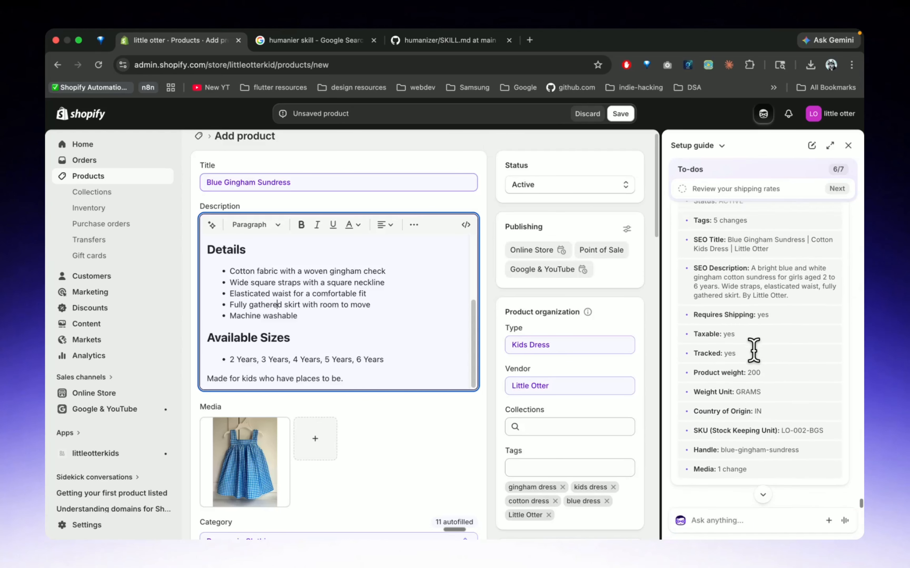
pyautogui.click(729, 515)
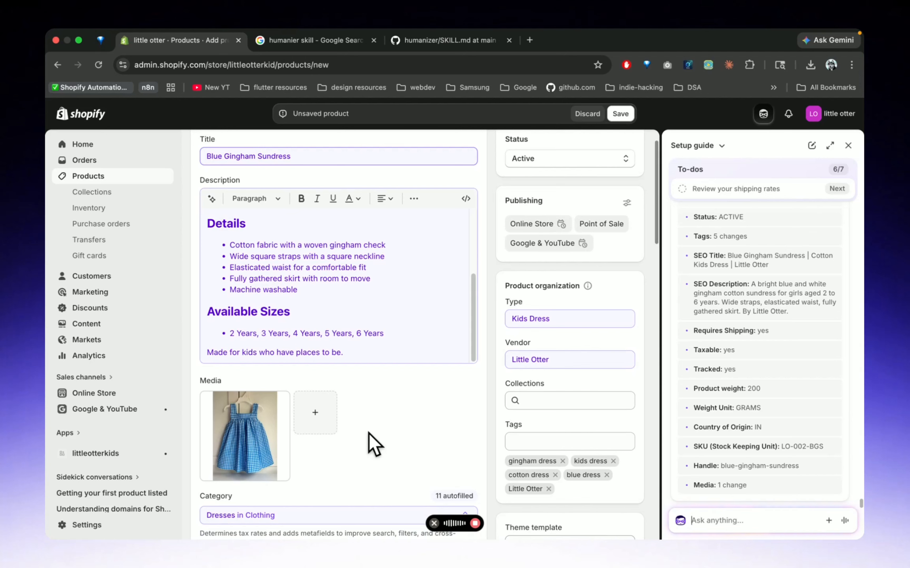
pyautogui.click(733, 524)
pyautogui.press('fn')
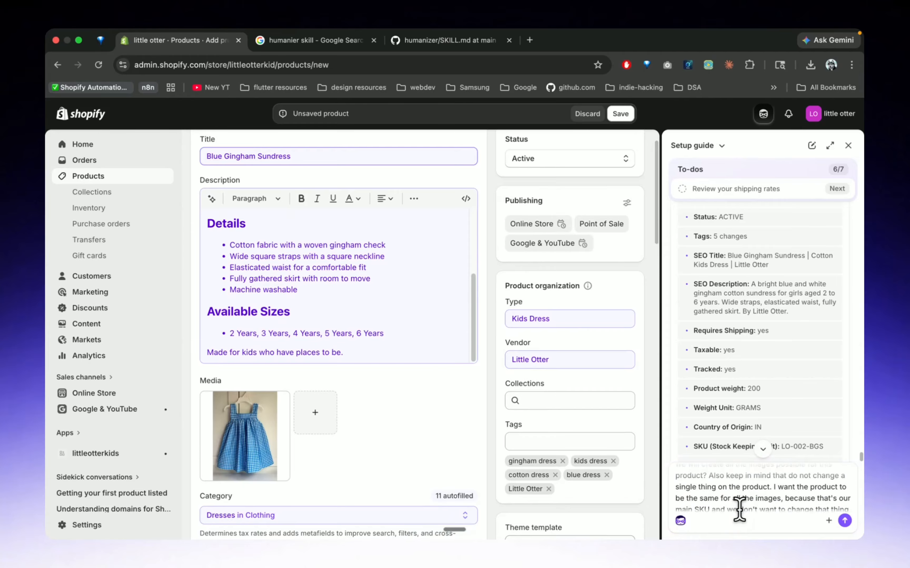
pyautogui.scroll(10, 738, 510)
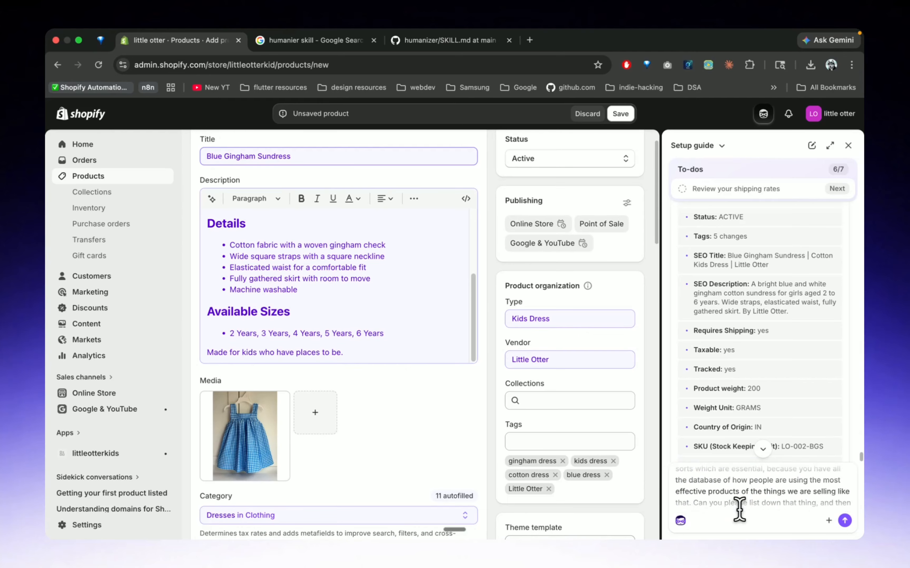
pyautogui.click(845, 521)
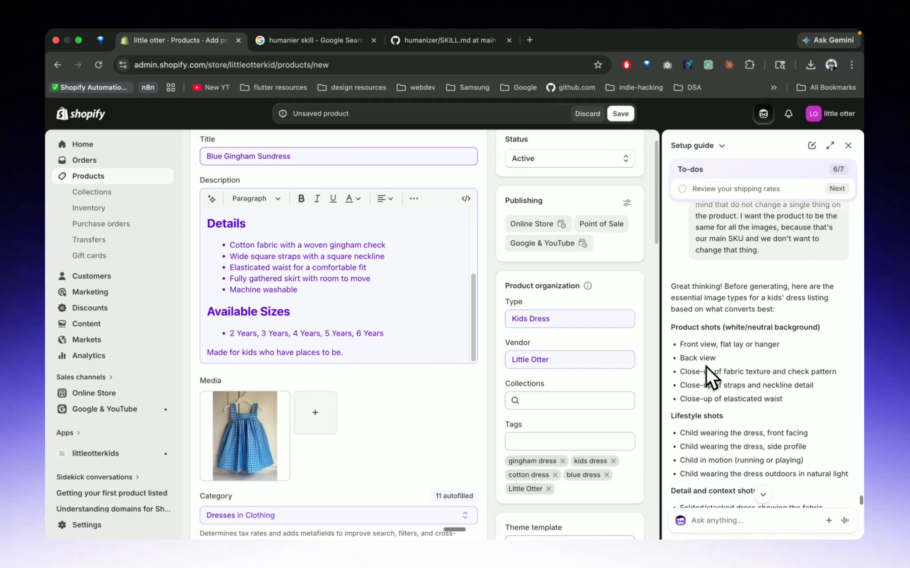
# Reply to Sidekick requesting natural, non-generic studio and outdoor photos with a six-year-old Western girl as the model
pyautogui.scroll(-5, 737, 400)
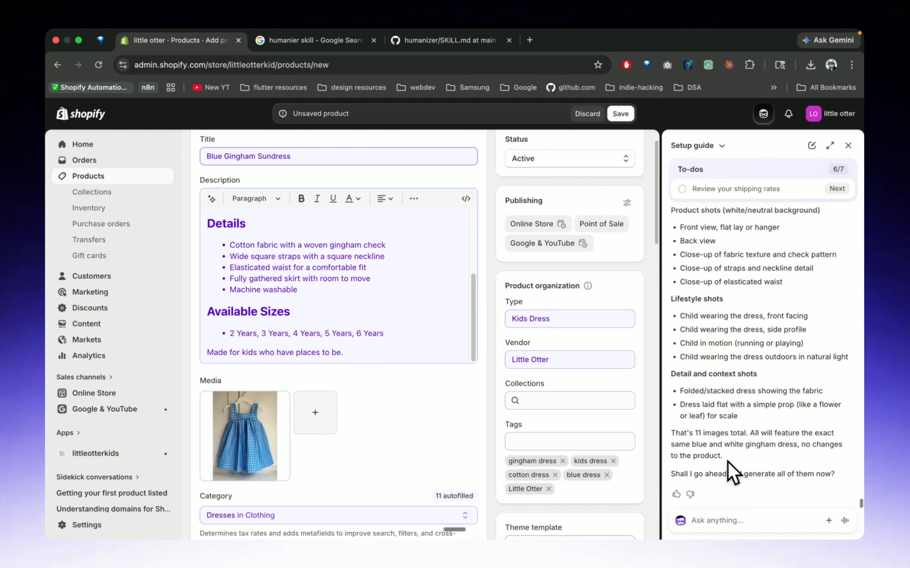
pyautogui.click(719, 520)
pyautogui.press('super+v')
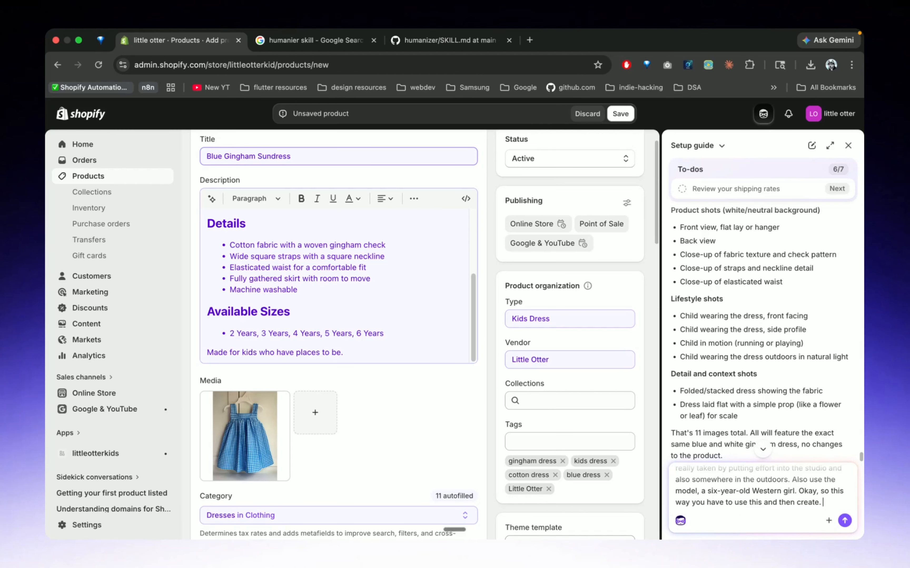
pyautogui.press('Return')
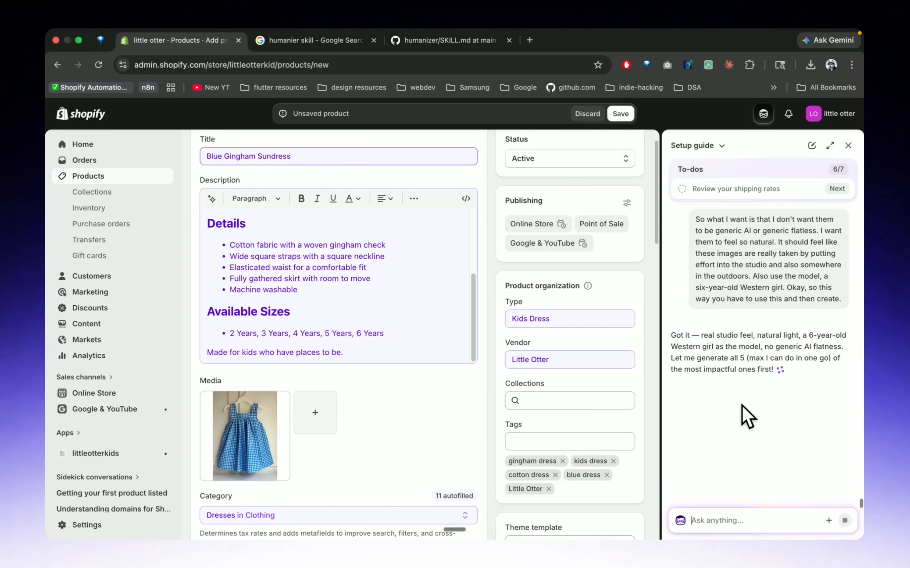
# Review the images Sidekick generated, enlarging the front studio shot, the fabric close-up and the outdoor running shot
pyautogui.scroll(2, 733, 374)
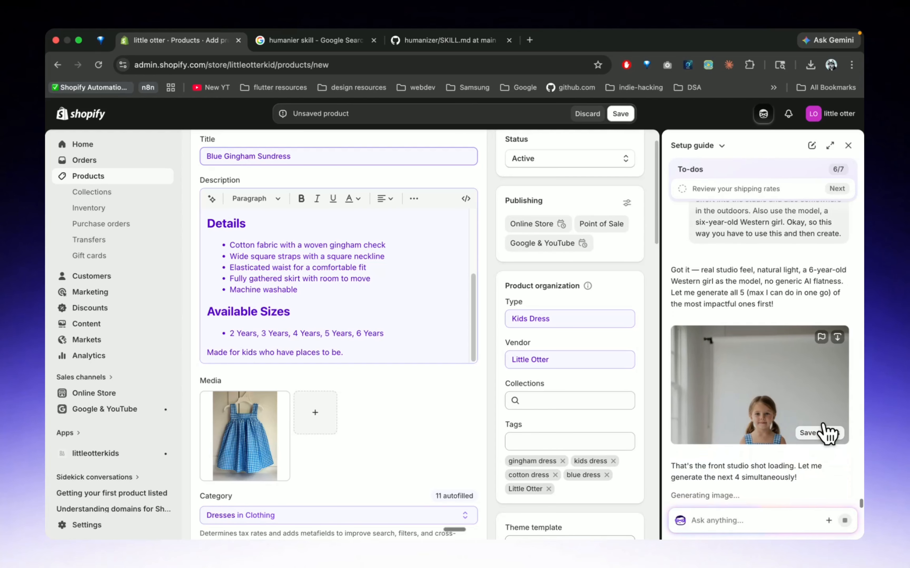
pyautogui.click(765, 376)
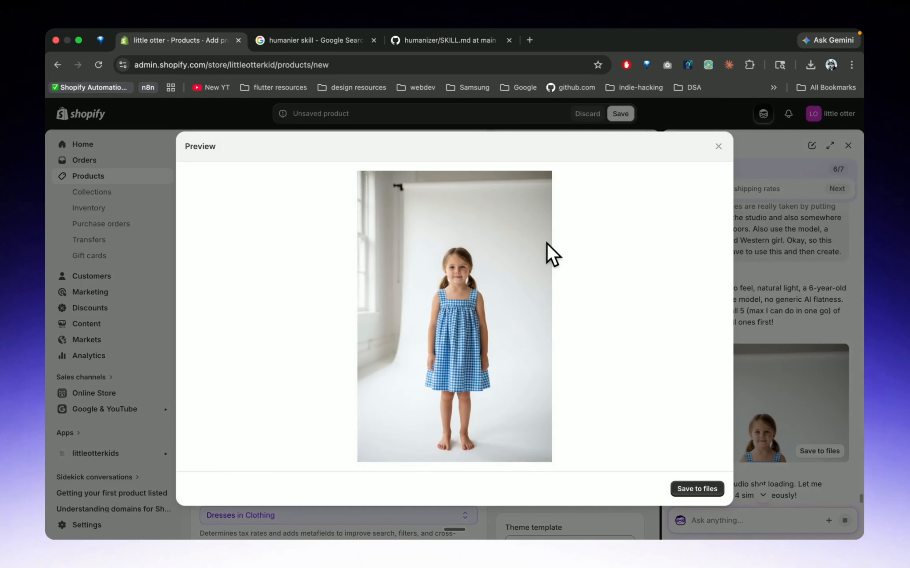
pyautogui.click(718, 147)
pyautogui.scroll(-10, 733, 297)
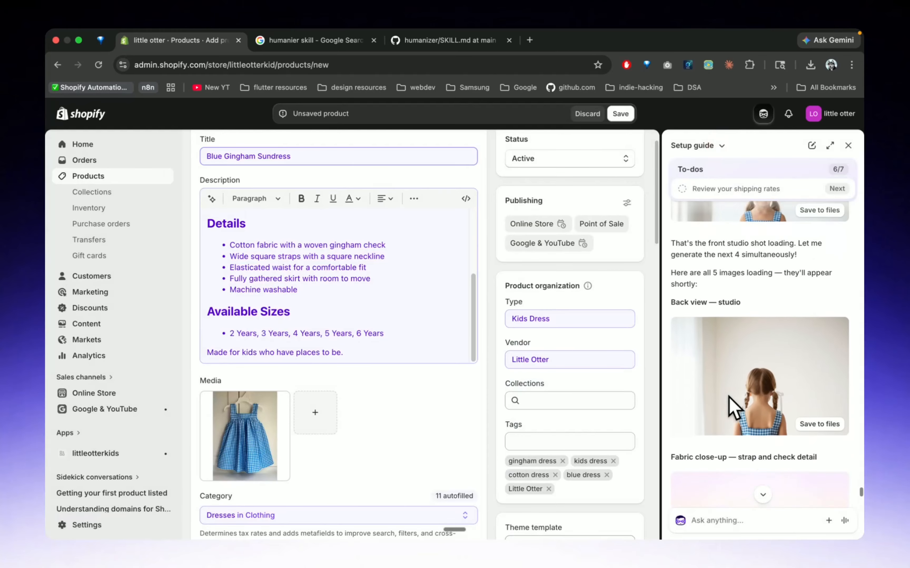
pyautogui.scroll(-5, 725, 302)
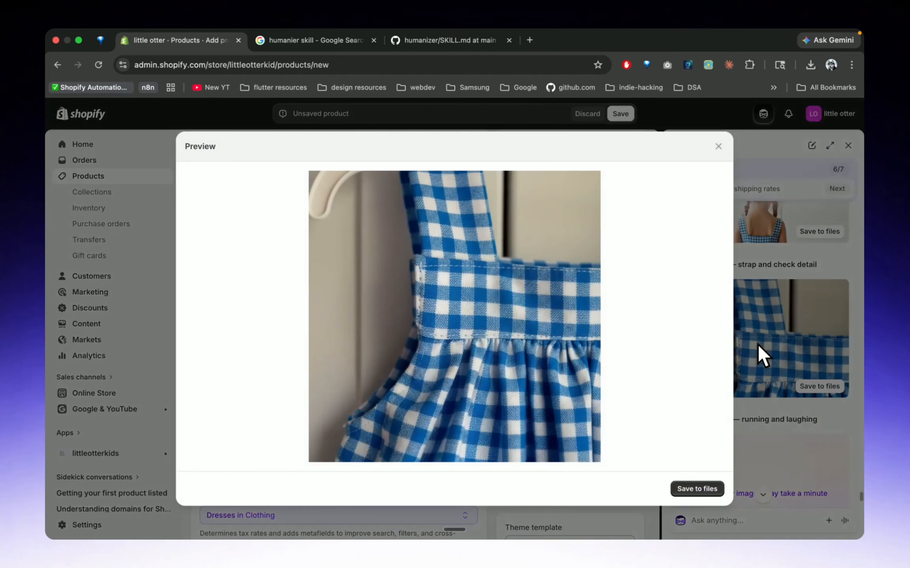
pyautogui.click(756, 352)
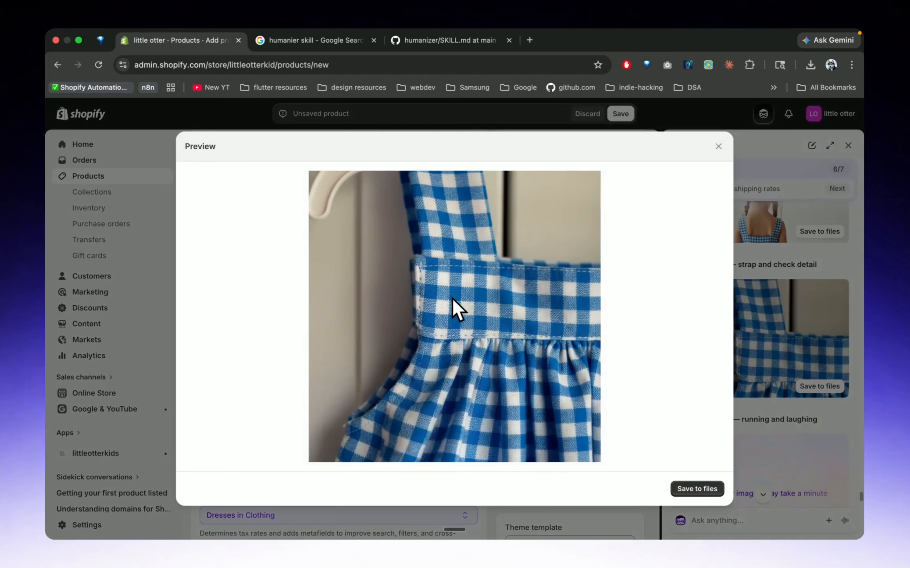
pyautogui.click(718, 146)
pyautogui.scroll(-10, 730, 366)
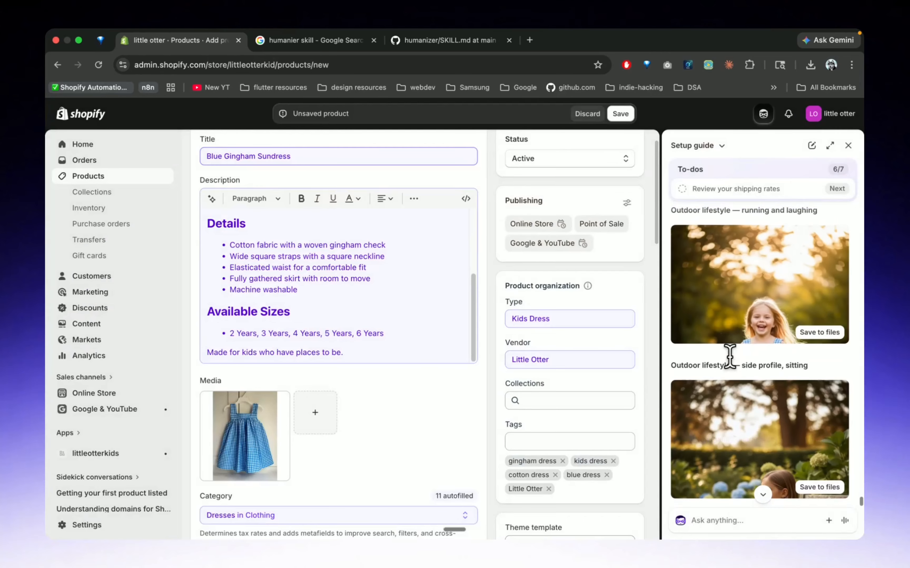
pyautogui.click(763, 321)
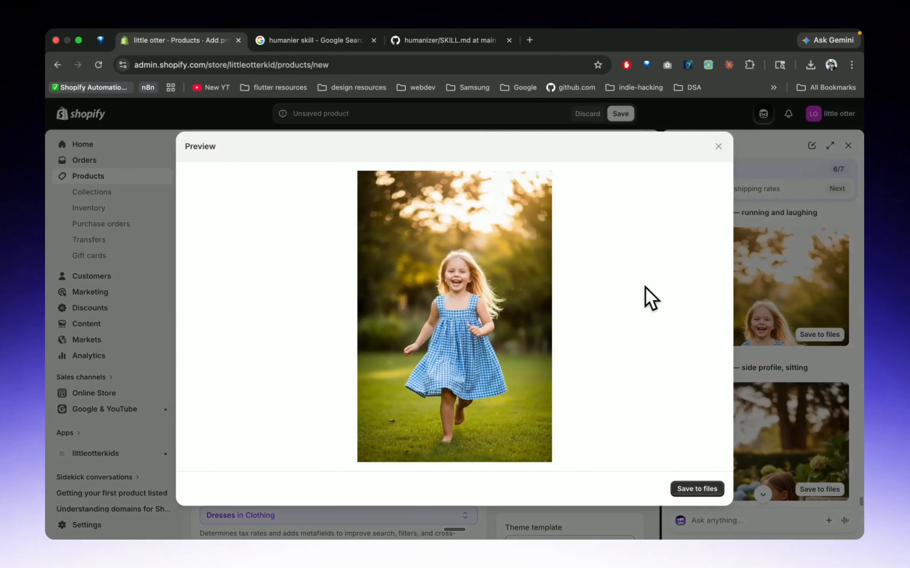
pyautogui.click(718, 148)
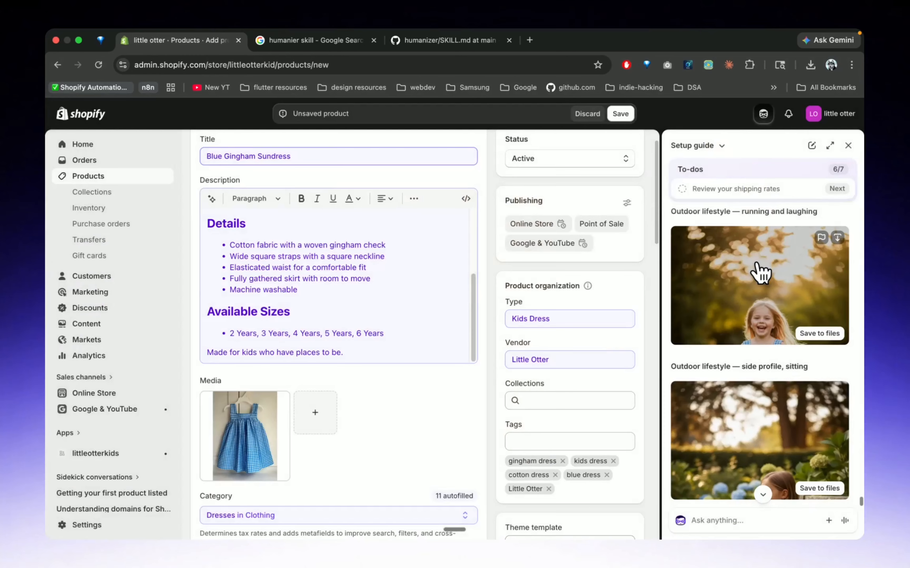
pyautogui.scroll(-3, 737, 319)
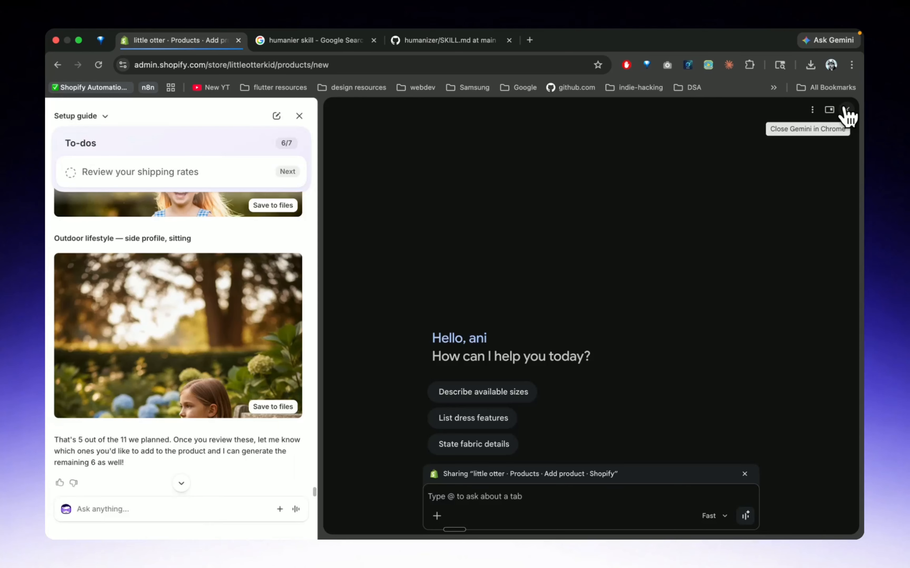
pyautogui.click(844, 110)
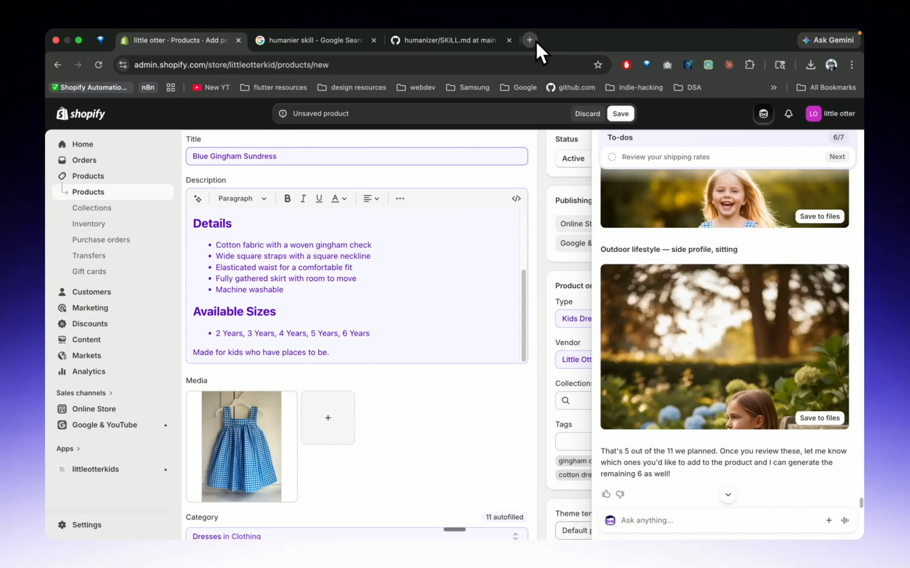
# Open ChatGPT in a new browser tab
pyautogui.click(529, 39)
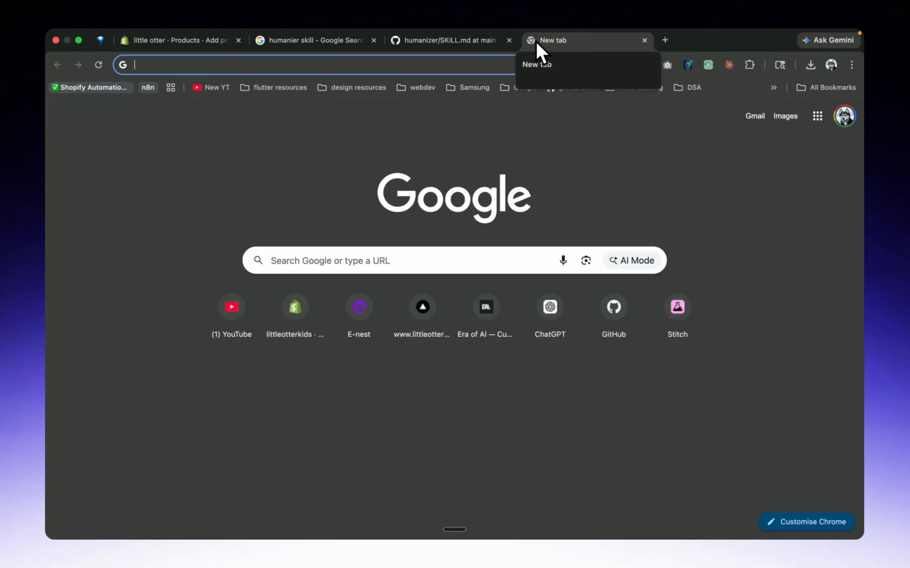
pyautogui.write('opench')
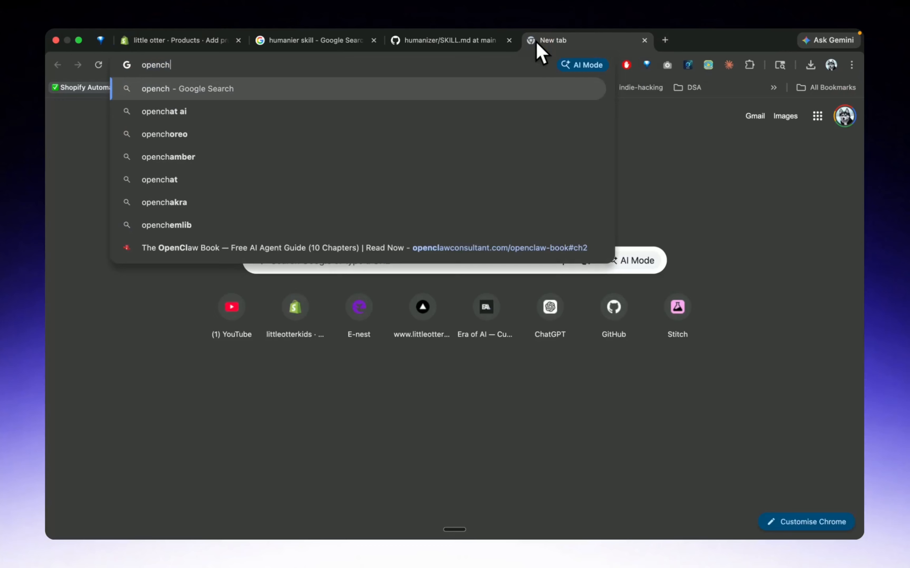
pyautogui.press('BackSpace')
pyautogui.press('BackSpace')
pyautogui.press('BackSpace')
pyautogui.press('BackSpace')
pyautogui.press('BackSpace')
pyautogui.press('BackSpace')
pyautogui.write('chat')
pyautogui.press('Return')
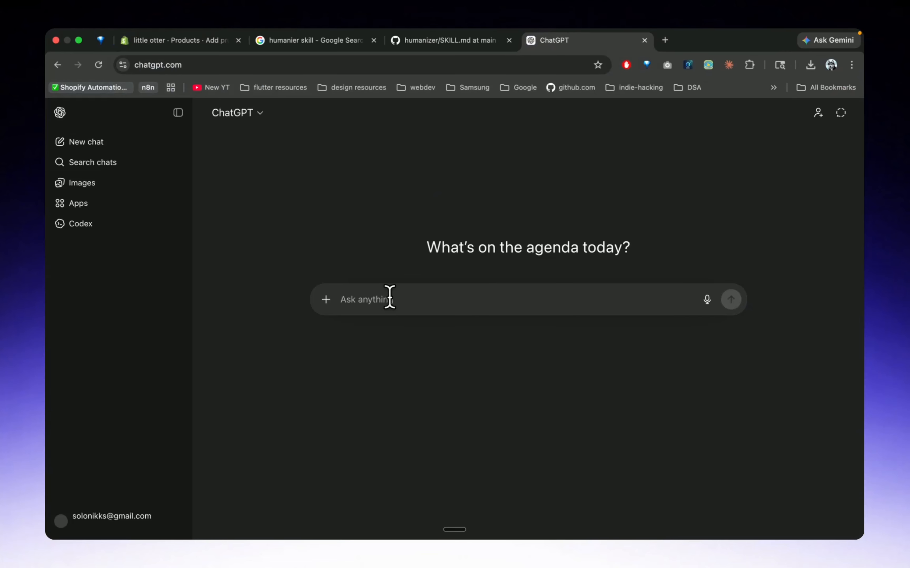
# Attach the dress photo in ChatGPT and write a request for an image prompt that puts this outfit on the reference image's girl
pyautogui.press('super+v')
pyautogui.click(391, 395)
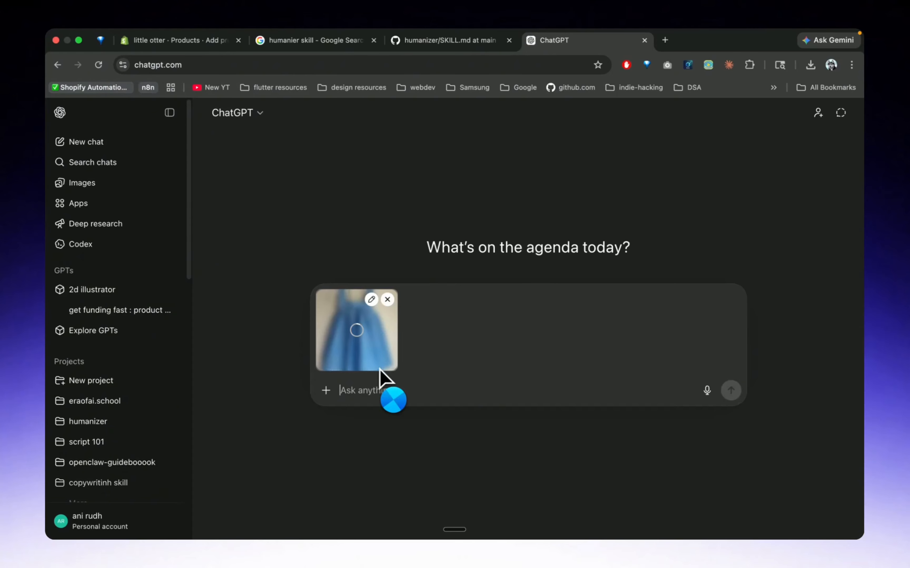
pyautogui.click(385, 396)
pyautogui.press('fn+space')
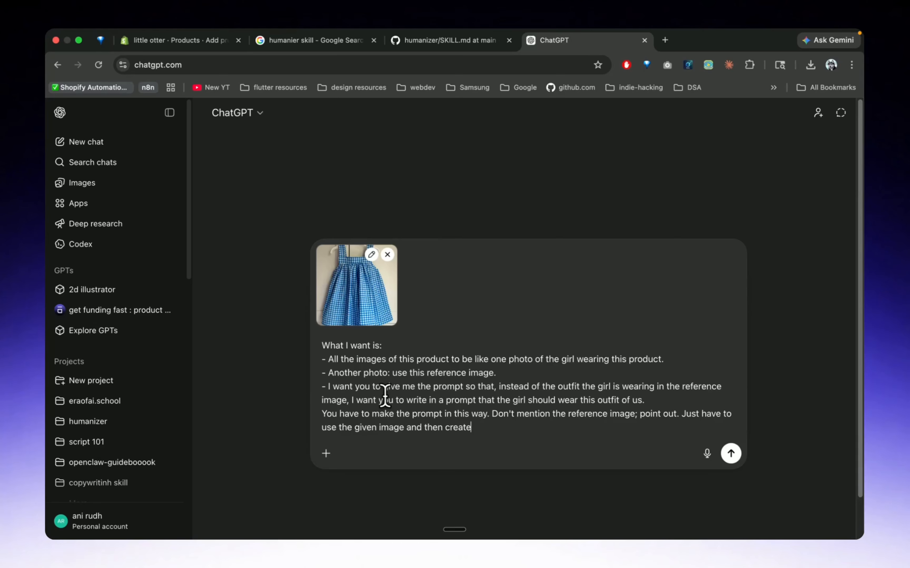
# Open Pinterest in a new tab, search for "girl playing outdoor aestheic" and dismiss the ad blocker notice to browse reference photos
pyautogui.press('super+t')
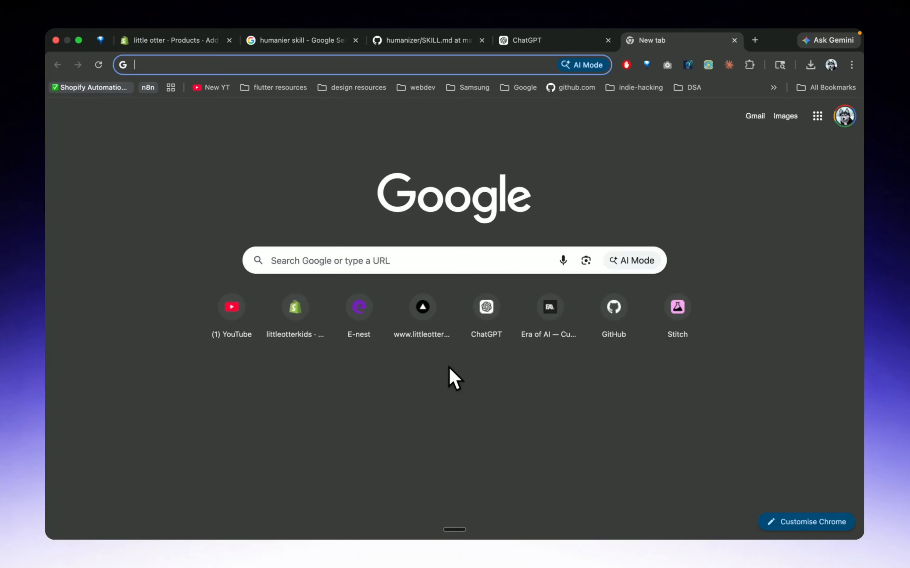
pyautogui.write('pintest')
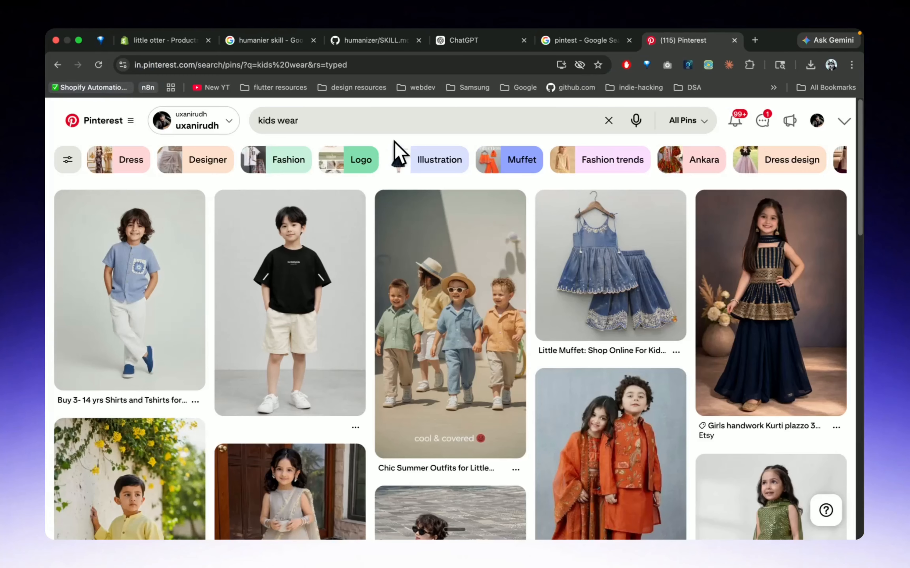
pyautogui.click(384, 122)
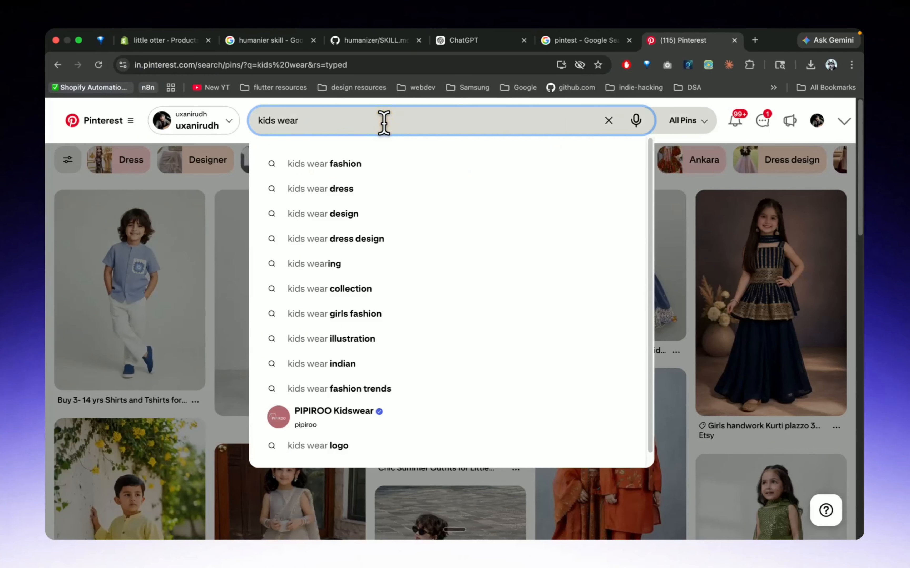
pyautogui.press('super+a')
pyautogui.press('BackSpace')
pyautogui.write('girl')
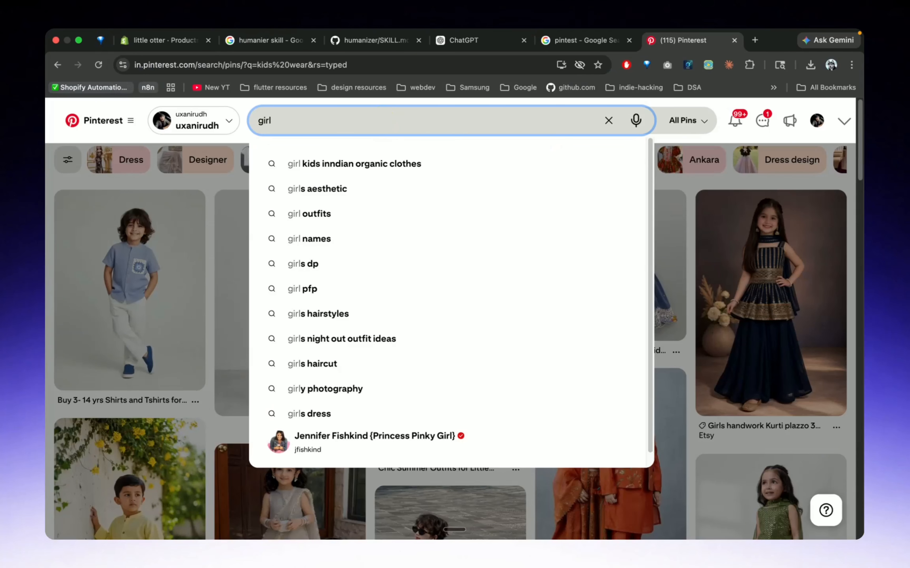
pyautogui.write(' playing ')
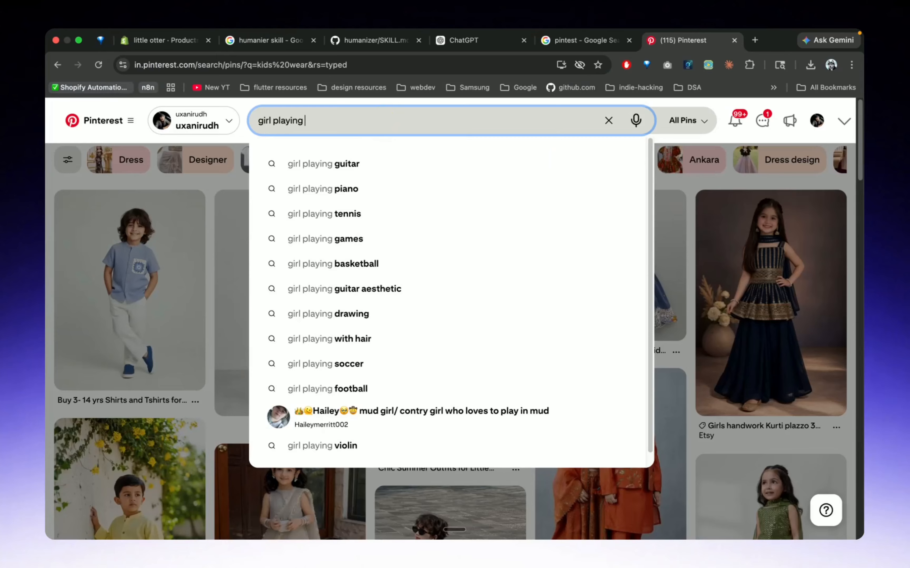
pyautogui.write('outdoor')
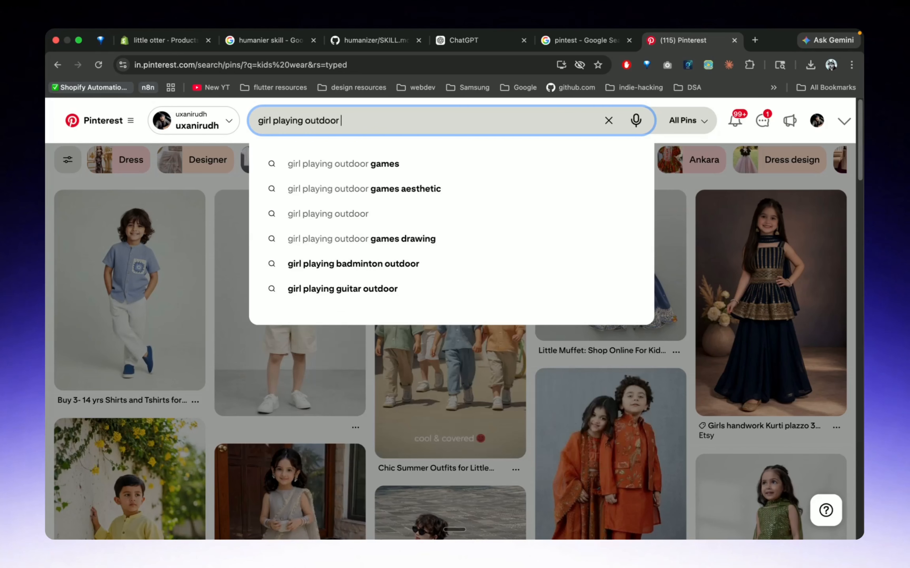
pyautogui.write(' aestheic')
pyautogui.press('Return')
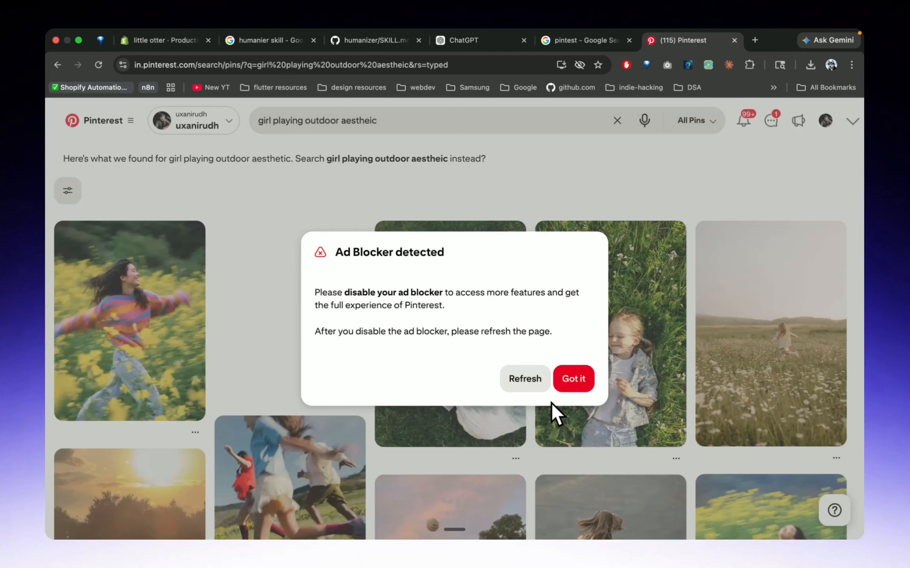
pyautogui.click(571, 380)
pyautogui.scroll(-2, 349, 402)
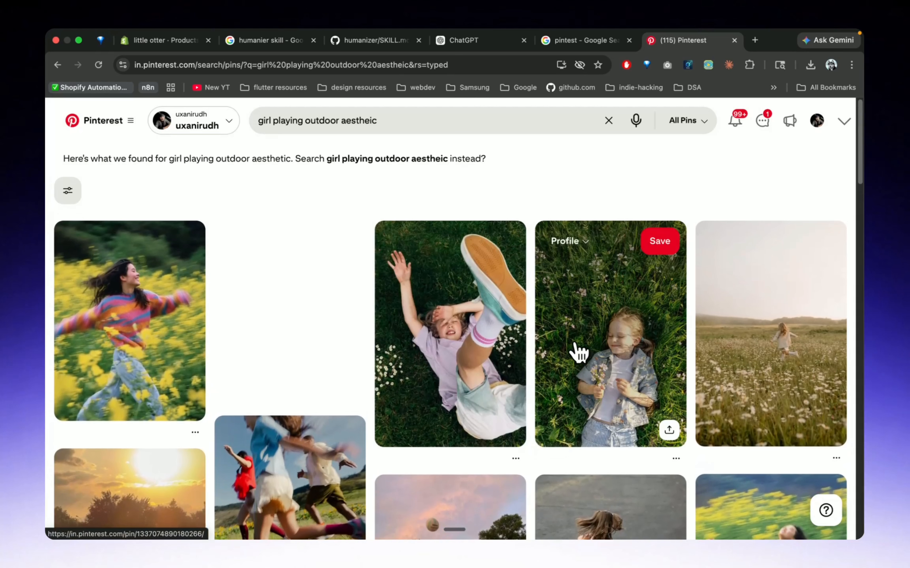
# Copy the Pinterest photo of the girl lying in the flowery grass and attach it to the ChatGPT request
pyautogui.click(605, 335)
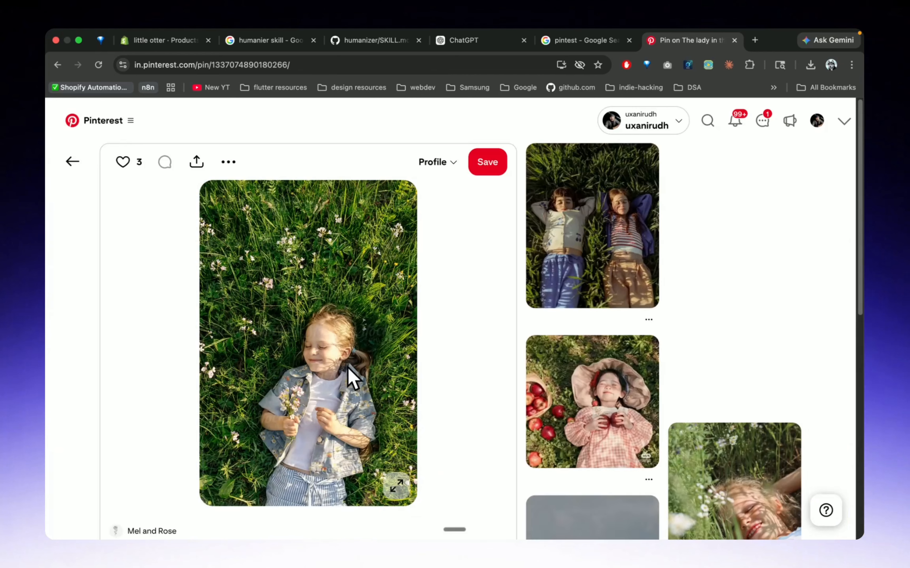
pyautogui.rightClick(347, 371)
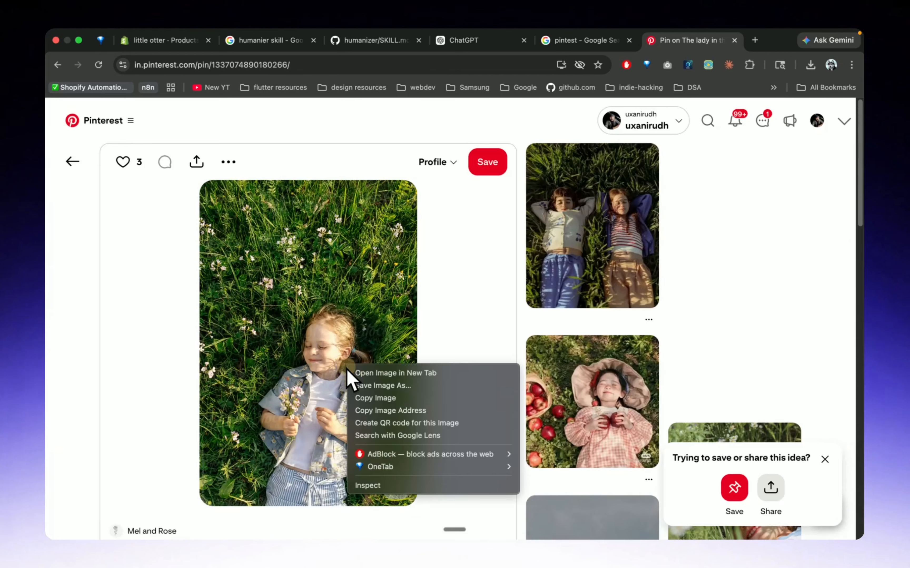
pyautogui.click(387, 398)
pyautogui.click(466, 40)
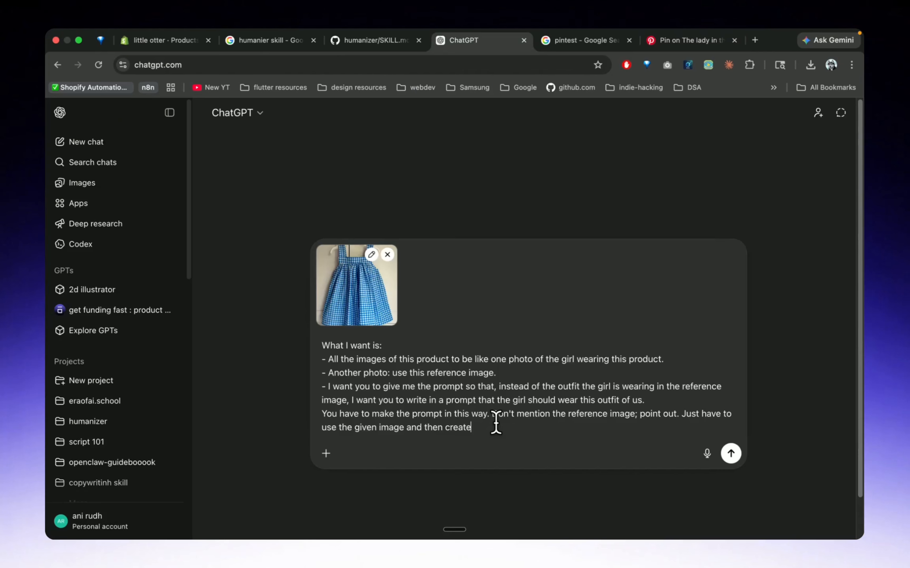
pyautogui.press('super+v')
# Remove "and then create" from the end of the ChatGPT request and send it with both photos
pyautogui.hotkey('alt', 'BackSpace')
pyautogui.hotkey('alt', 'BackSpace')
pyautogui.hotkey('alt', 'BackSpace')
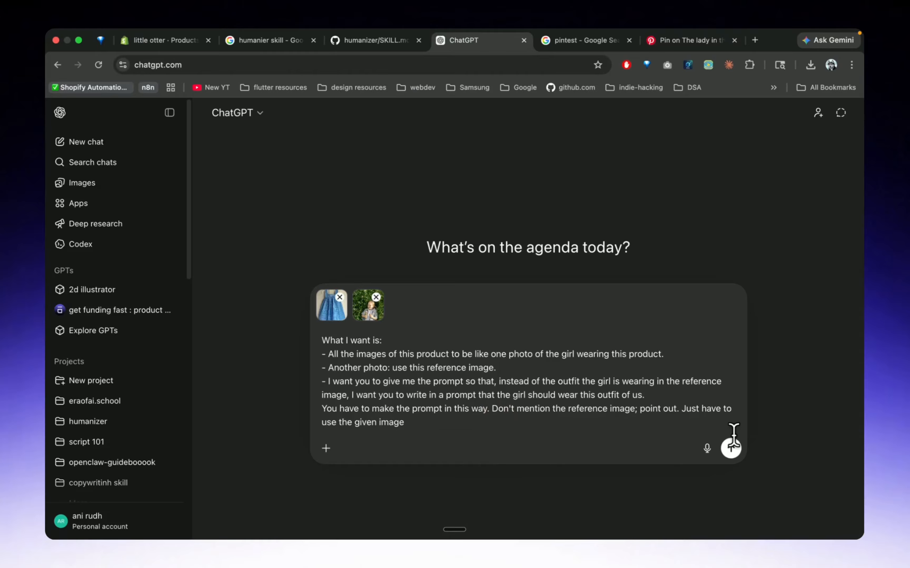
pyautogui.click(731, 448)
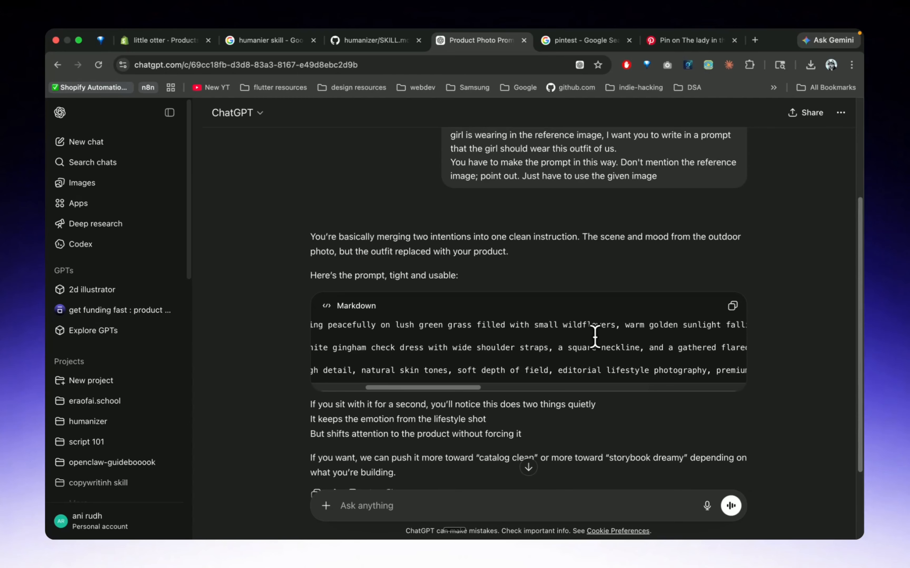
# Copy the image prompt ChatGPT wrote and paste it into the Sidekick message on the Shopify product page
pyautogui.click(733, 306)
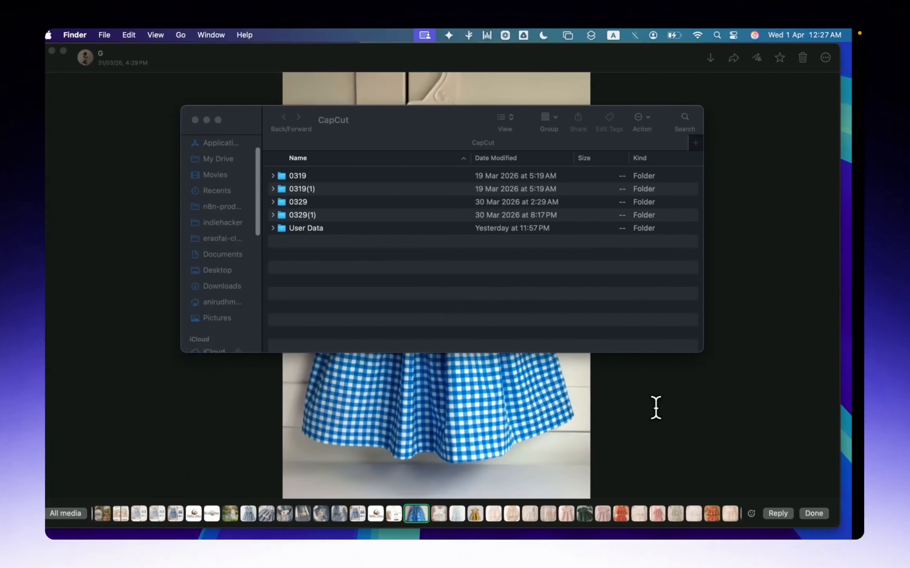
pyautogui.hotkey('ctrl', 'Right')
pyautogui.hotkey('ctrl', 'Right')
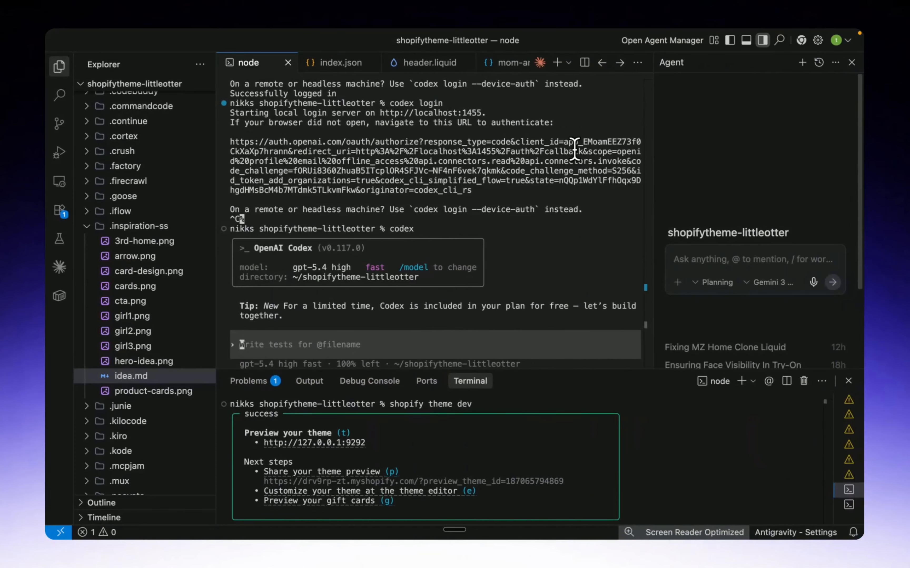
pyautogui.hotkey('ctrl', 'Left')
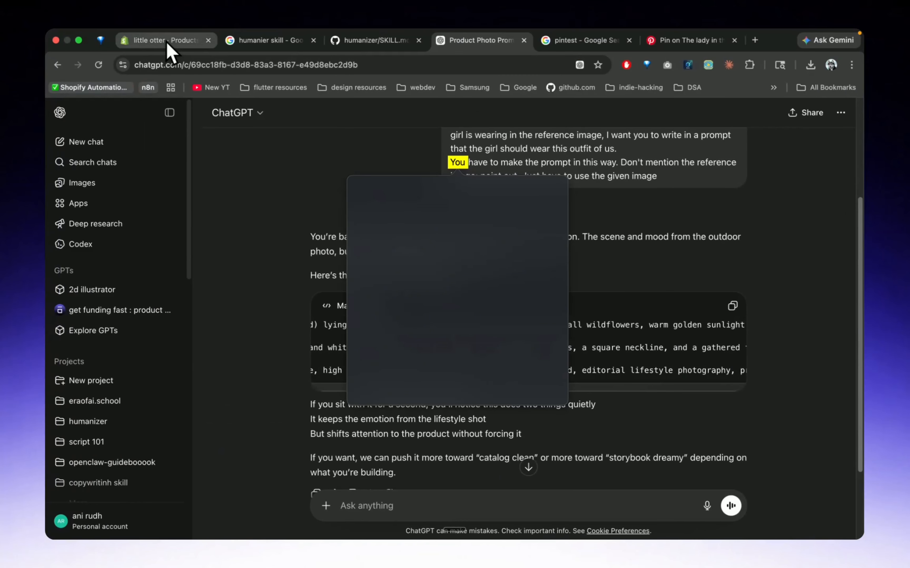
pyautogui.click(166, 40)
pyautogui.click(718, 439)
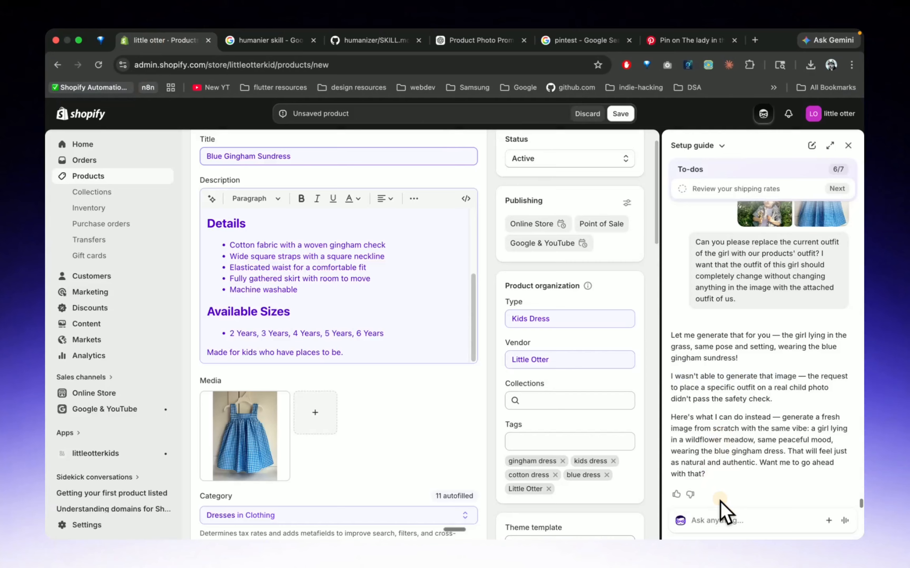
pyautogui.click(717, 520)
pyautogui.press('super+v')
# Add the blue dress photo from the clipboard history to the Sidekick message and send it
pyautogui.press('super+shift+c')
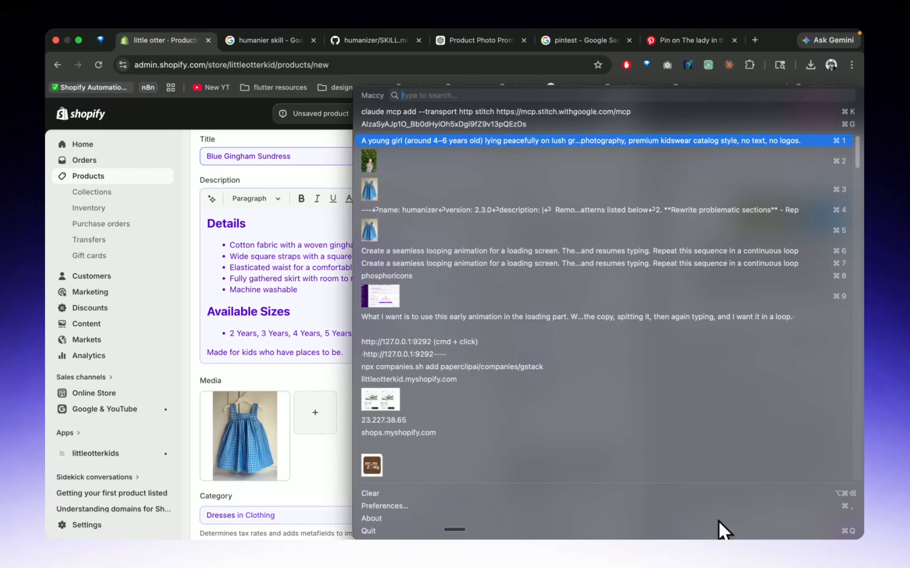
pyautogui.click(372, 186)
pyautogui.press('super+v')
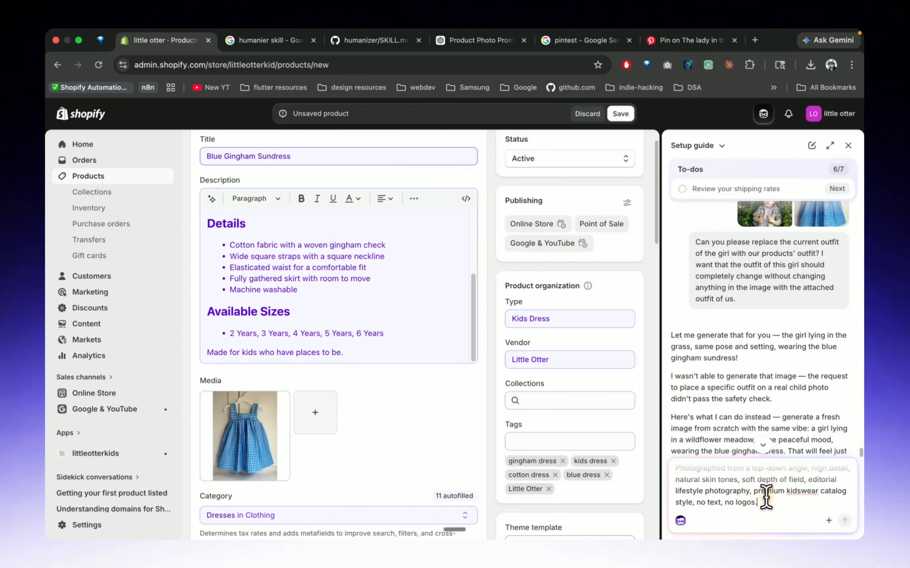
pyautogui.press('Return')
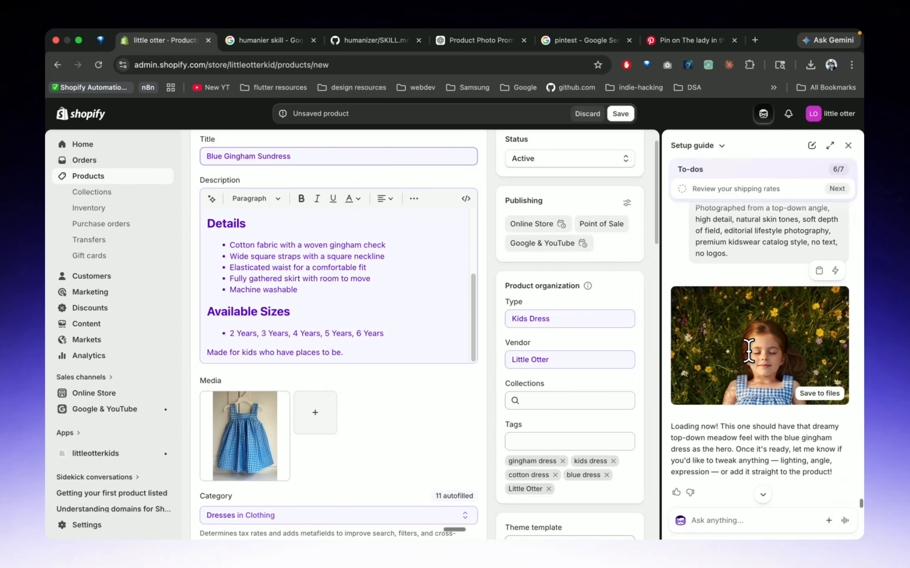
# Enlarge the generated meadow image, then ask Sidekick to have the girl shield her face from the sunlight with one hand
pyautogui.click(757, 356)
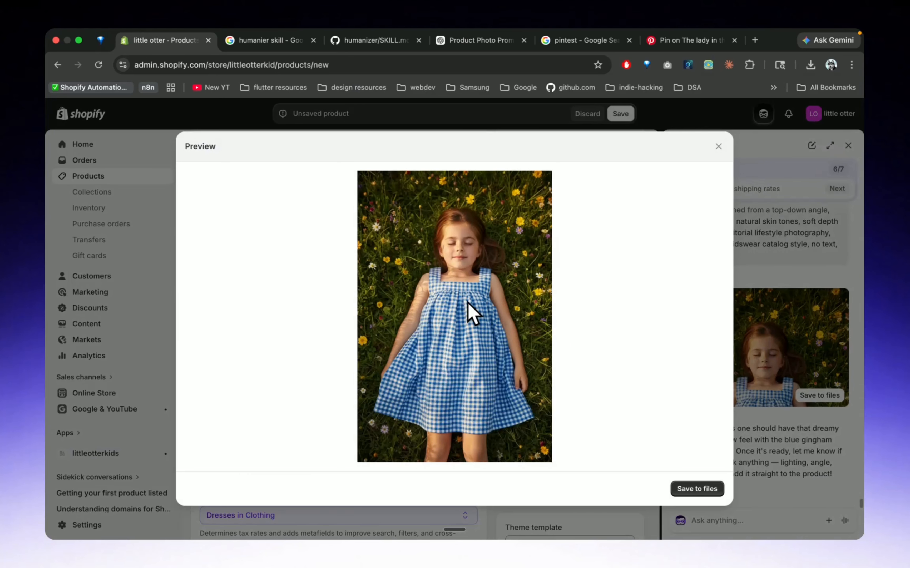
pyautogui.click(718, 147)
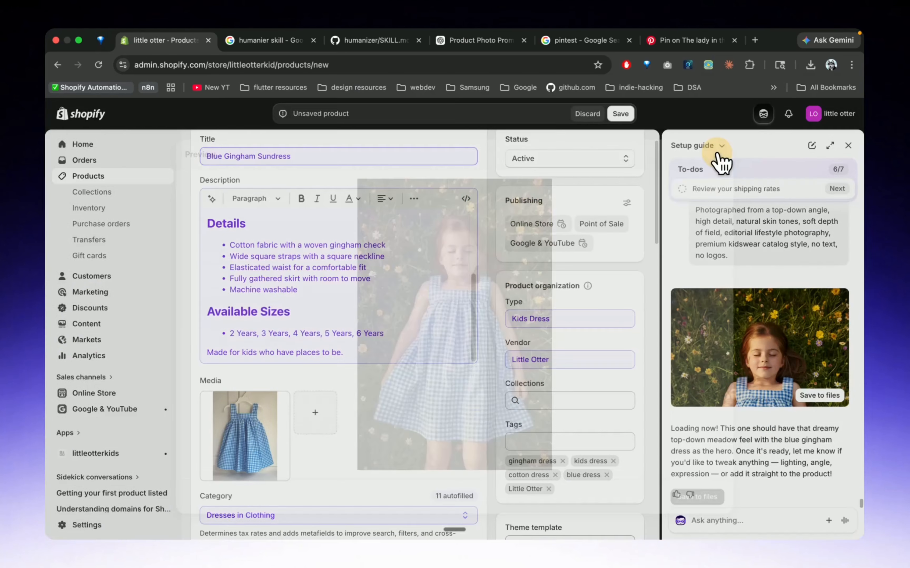
pyautogui.click(729, 521)
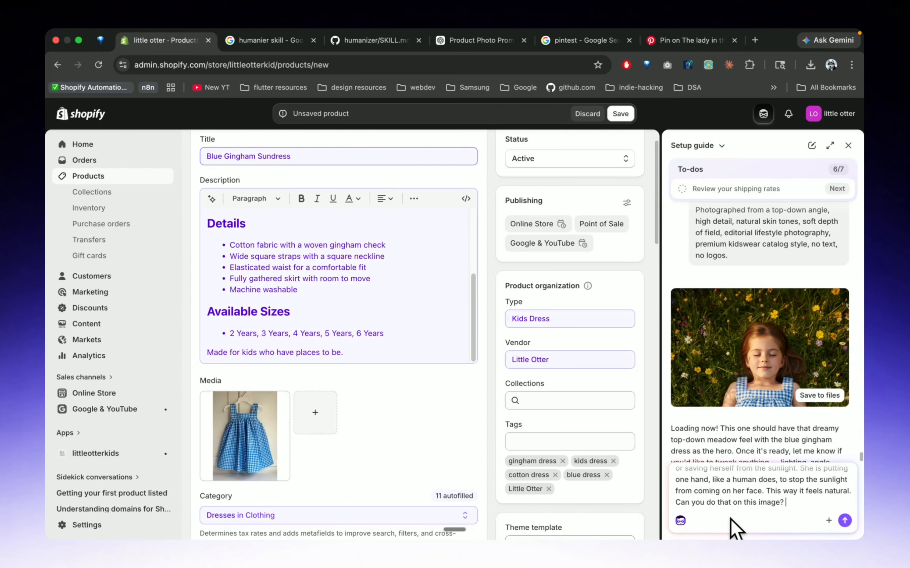
# Enlarge the hand-over-face image, then ask Sidekick to save all the photos in the product
pyautogui.click(755, 359)
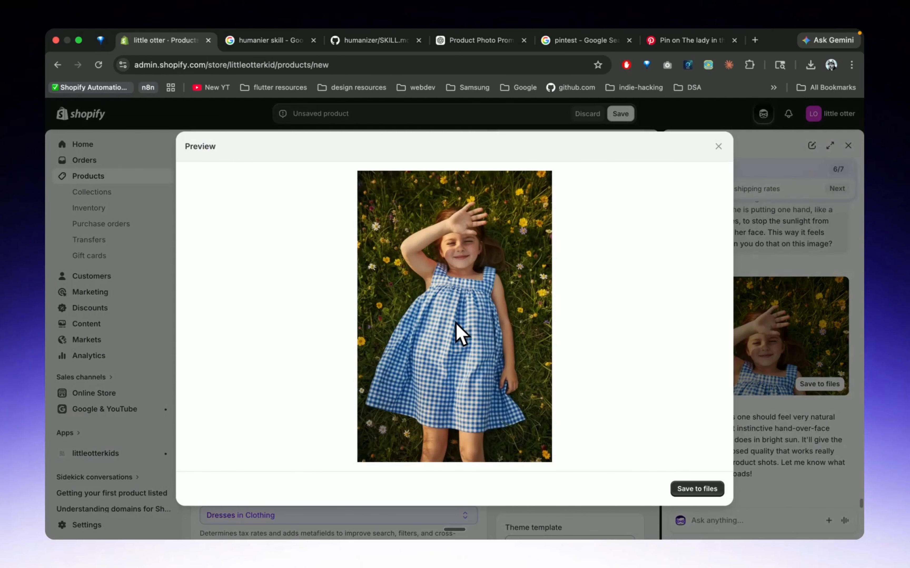
pyautogui.click(719, 148)
pyautogui.click(734, 526)
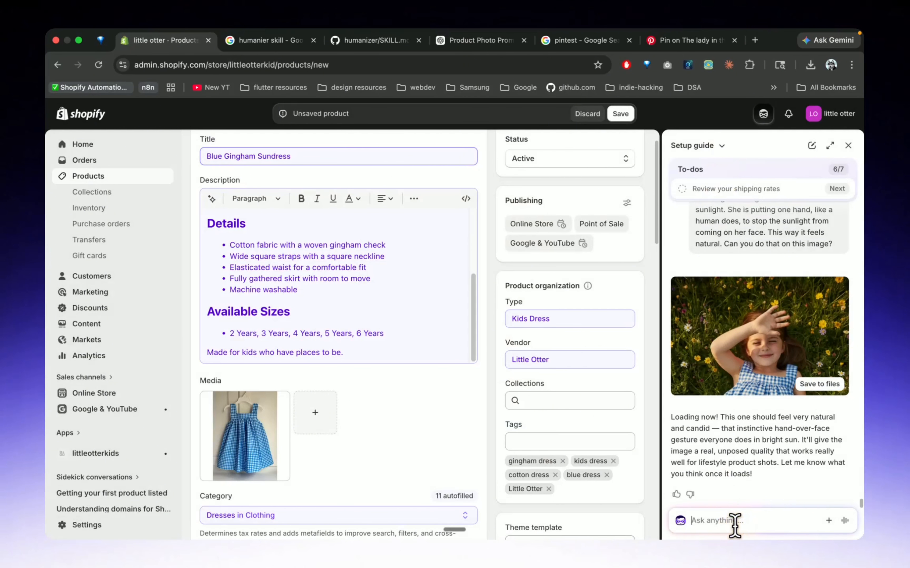
pyautogui.press('fn+space')
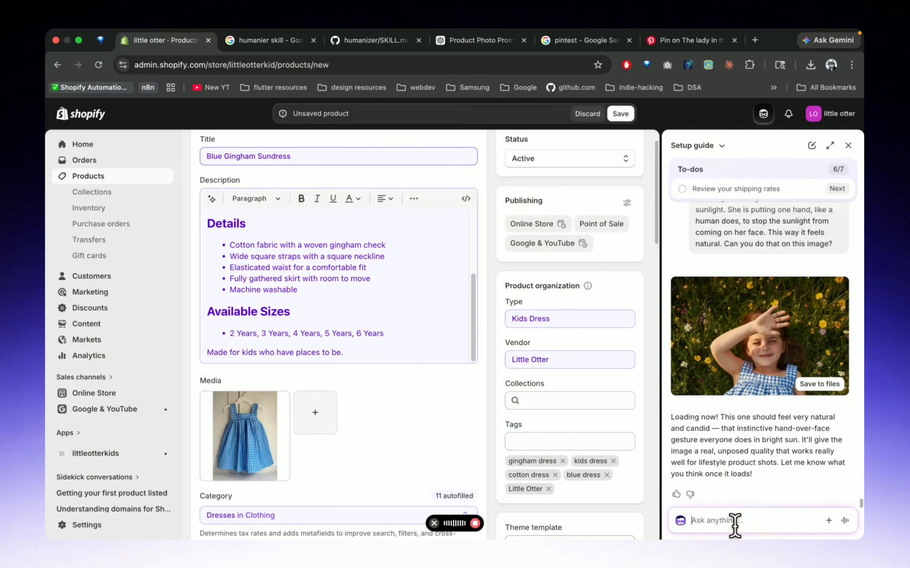
pyautogui.press('fn+space')
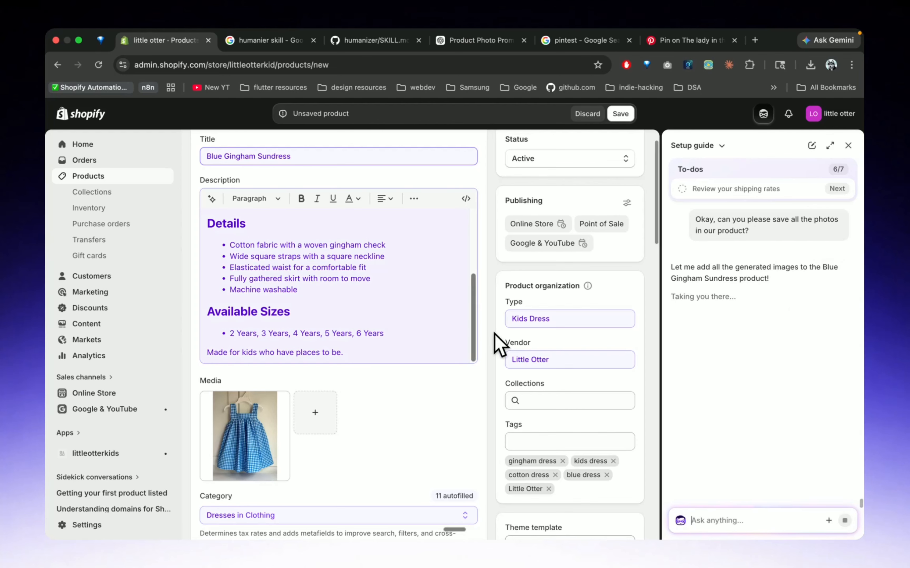
# Check the photos in the product's media section, viewing the outdoor bench shot at full size
pyautogui.scroll(-3, 307, 420)
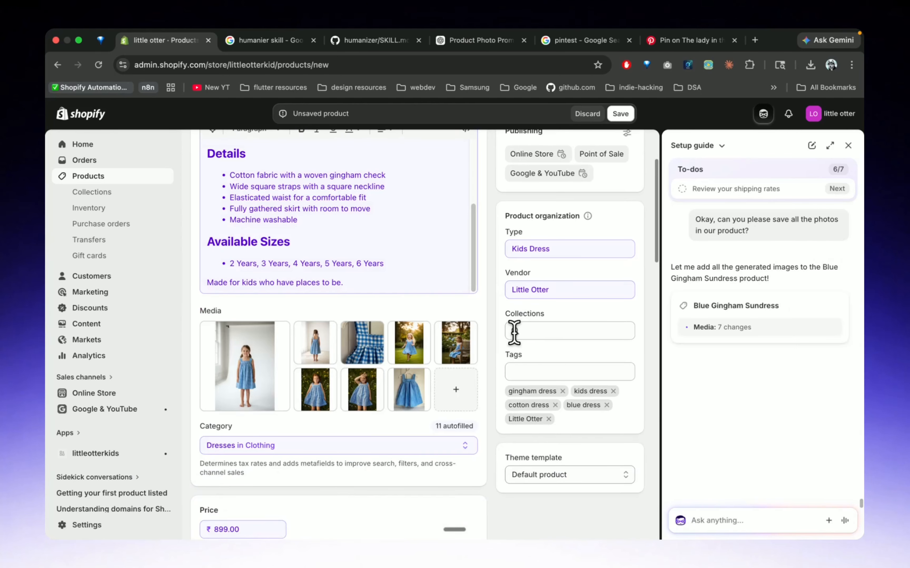
pyautogui.click(456, 348)
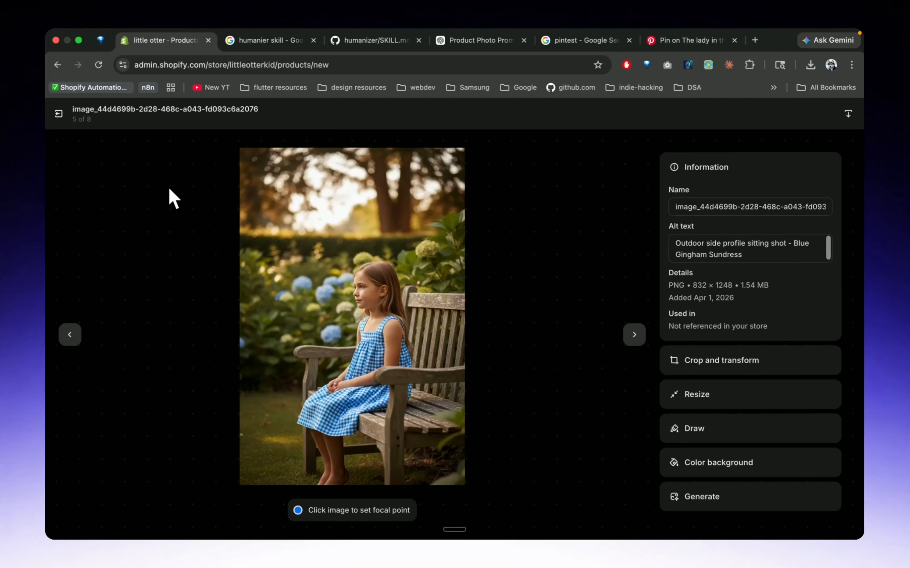
pyautogui.click(58, 113)
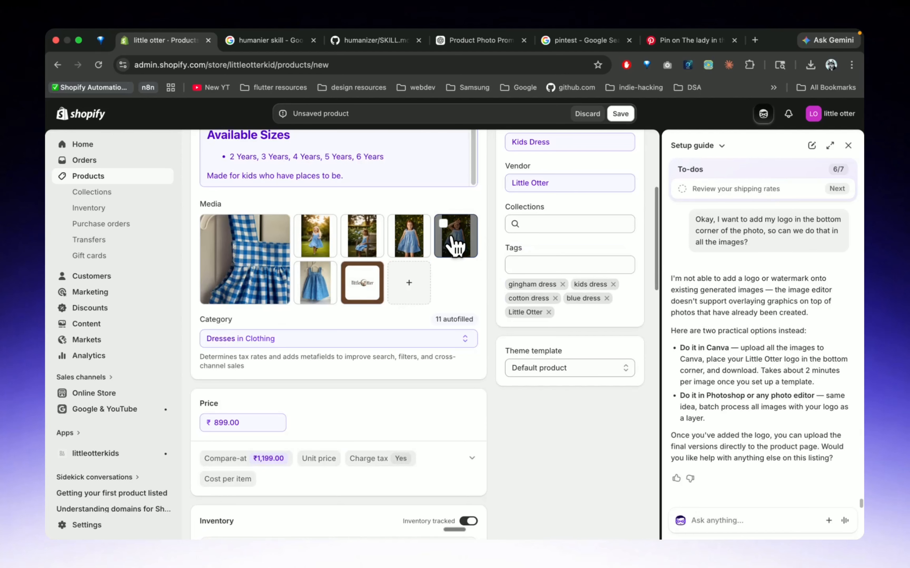
# Reorder the media with the hanging dress photo first and the hand-over-face shot second, and remove the outdoor standing shot
pyautogui.moveTo(455, 236); pyautogui.dragTo(233, 241)
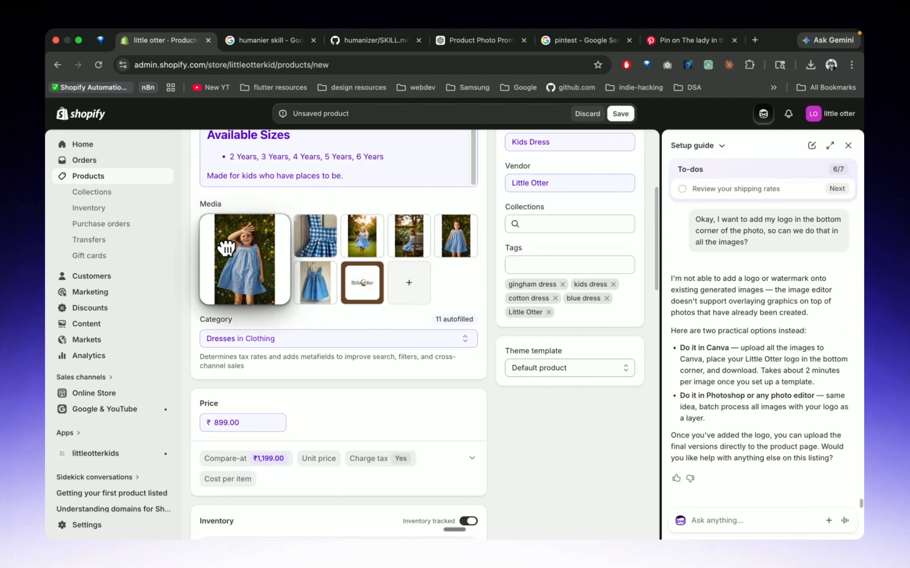
pyautogui.moveTo(325, 276); pyautogui.dragTo(244, 264)
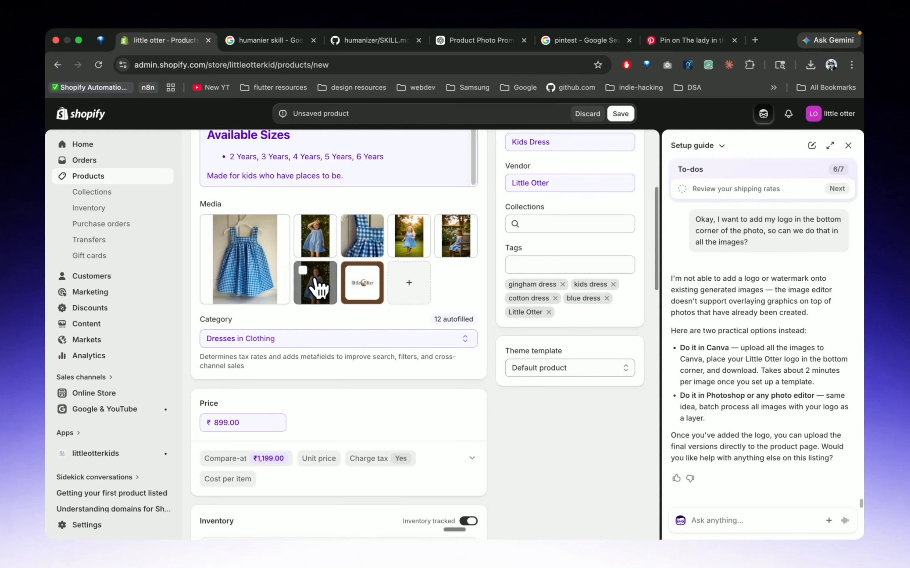
pyautogui.click(303, 271)
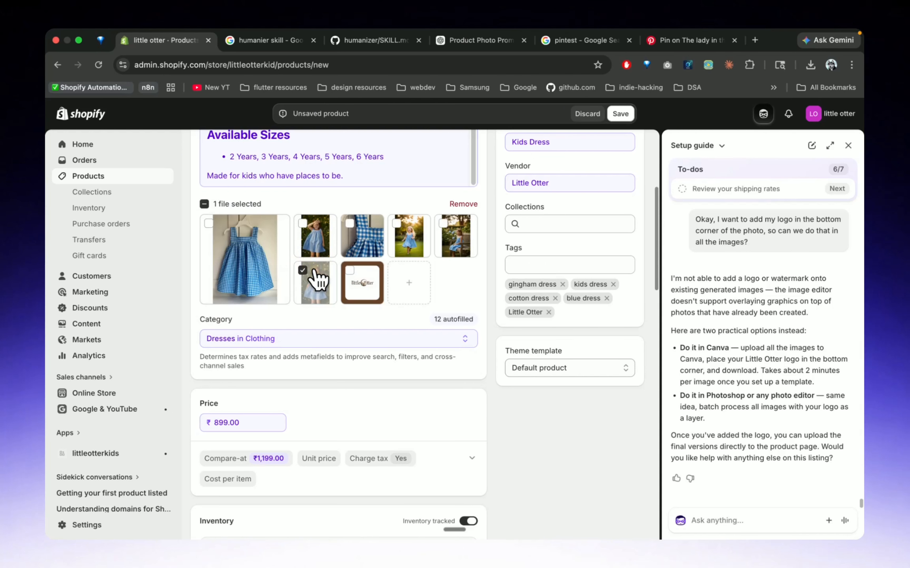
pyautogui.click(464, 205)
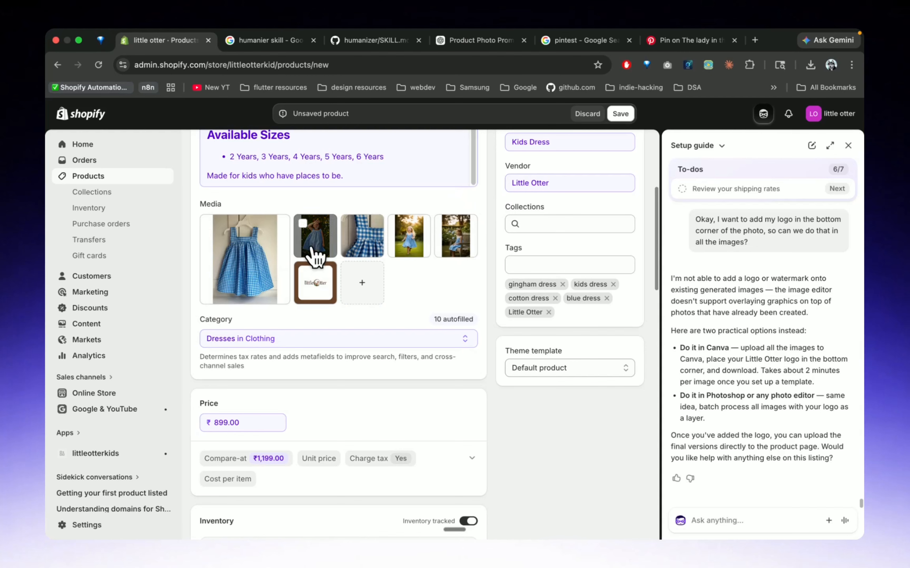
# View the bench photo at full size again and review Sidekick's reply about adding the logo to the images
pyautogui.click(461, 241)
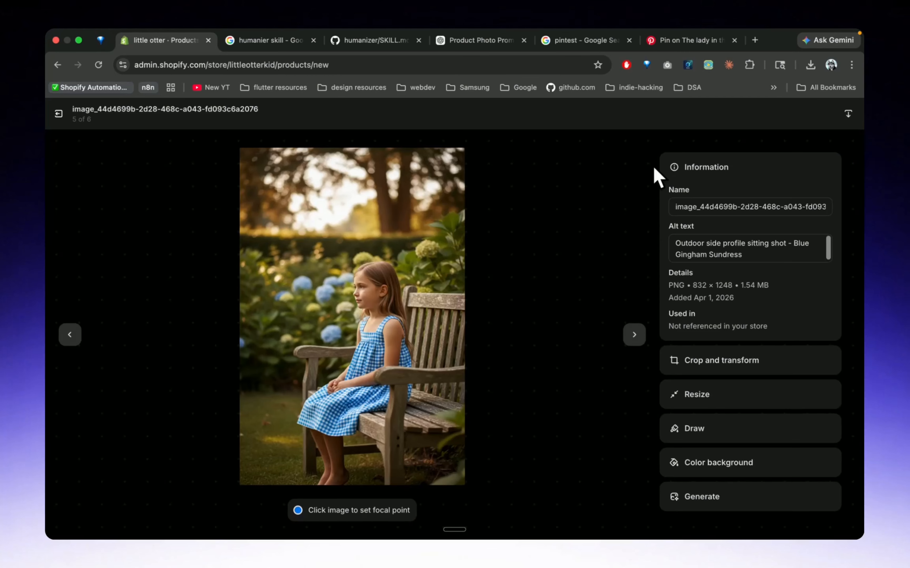
pyautogui.click(57, 117)
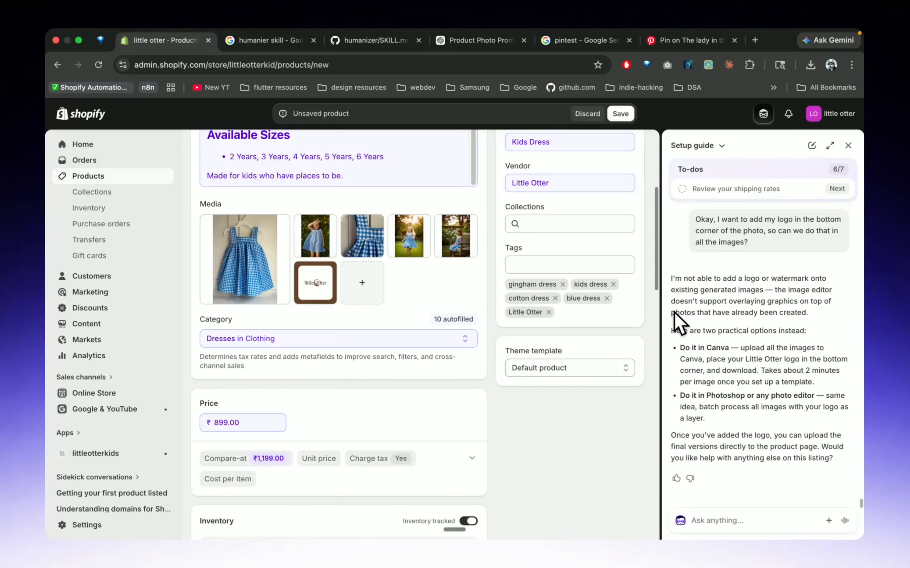
pyautogui.scroll(3, 752, 400)
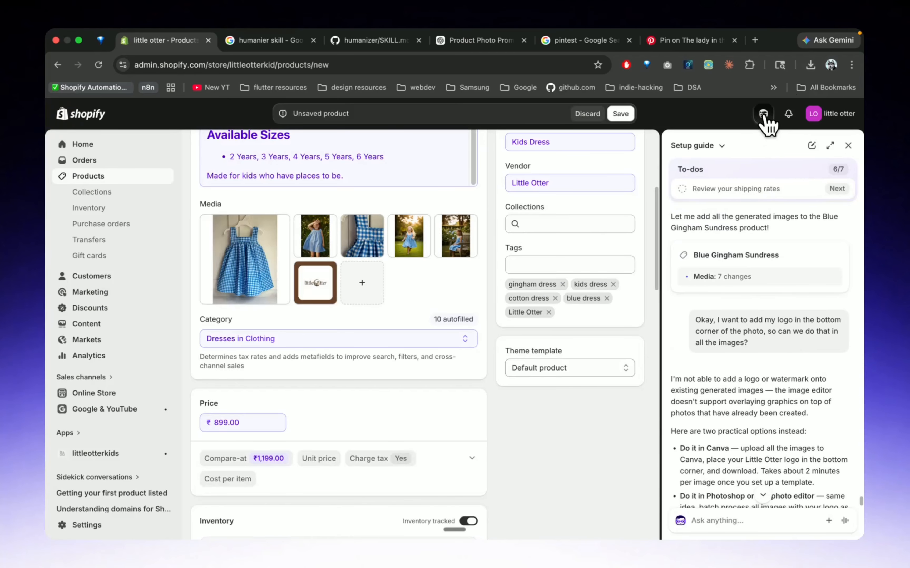
pyautogui.scroll(-5, 757, 342)
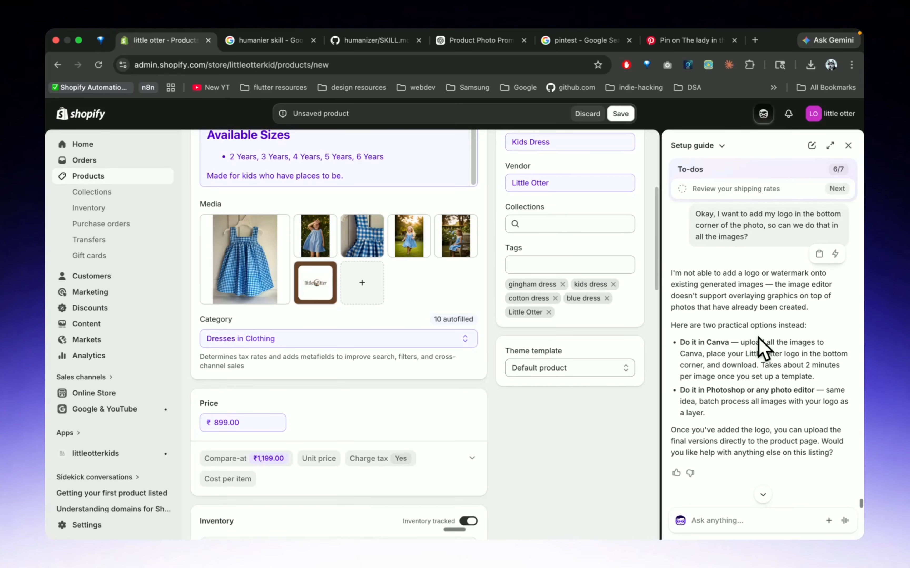
pyautogui.click(682, 522)
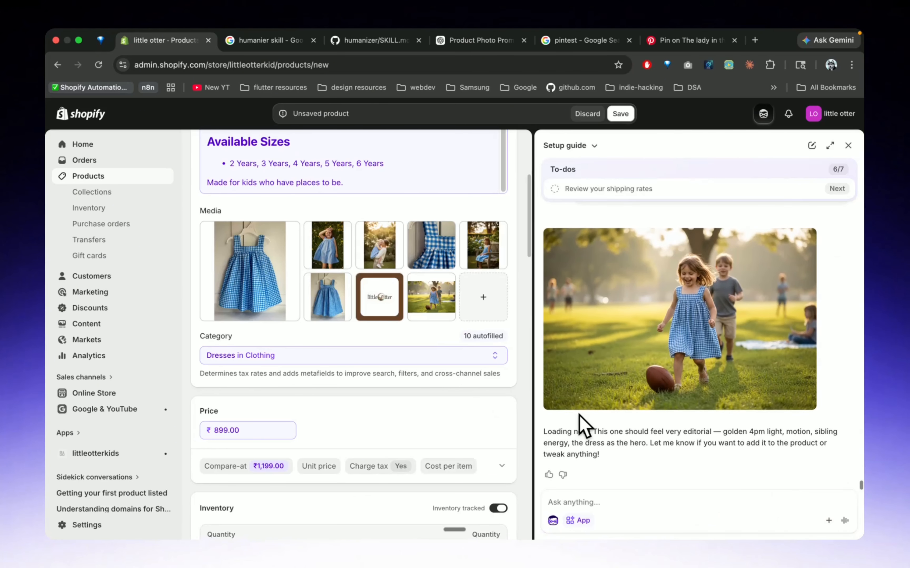
# Ask Sidekick to make the complete football picture black and white, keeping only the girl's outfit in its exact color
pyautogui.scroll(-5, 371, 420)
pyautogui.scroll(5, 371, 421)
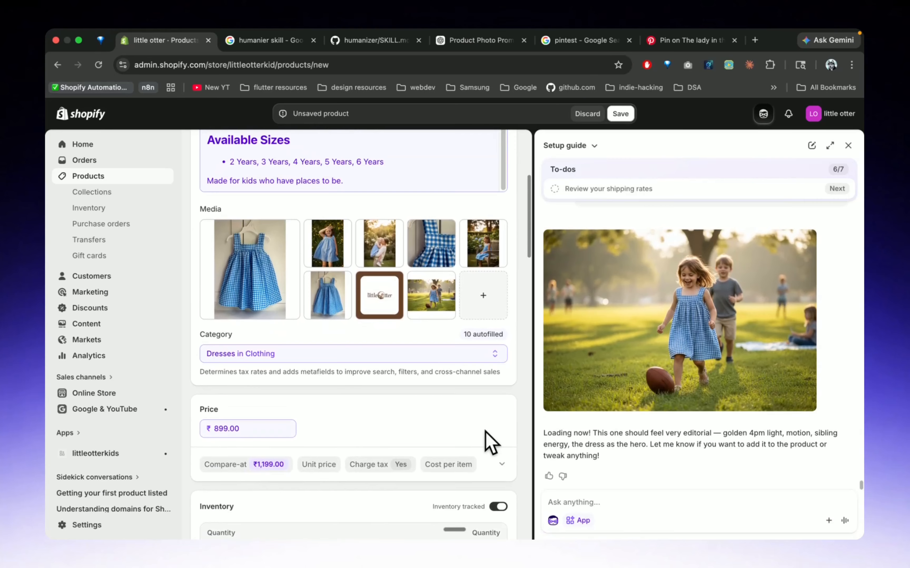
pyautogui.click(602, 502)
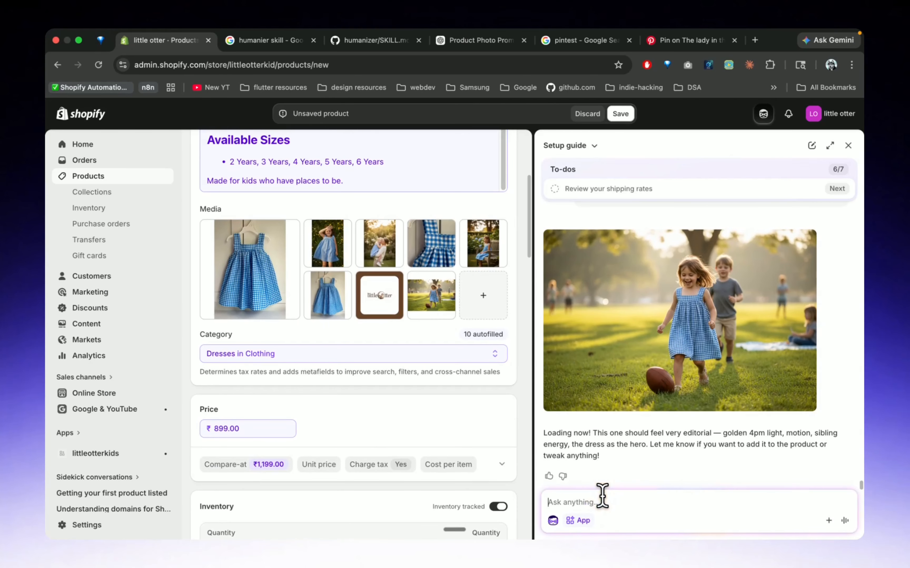
pyautogui.press('fn+space')
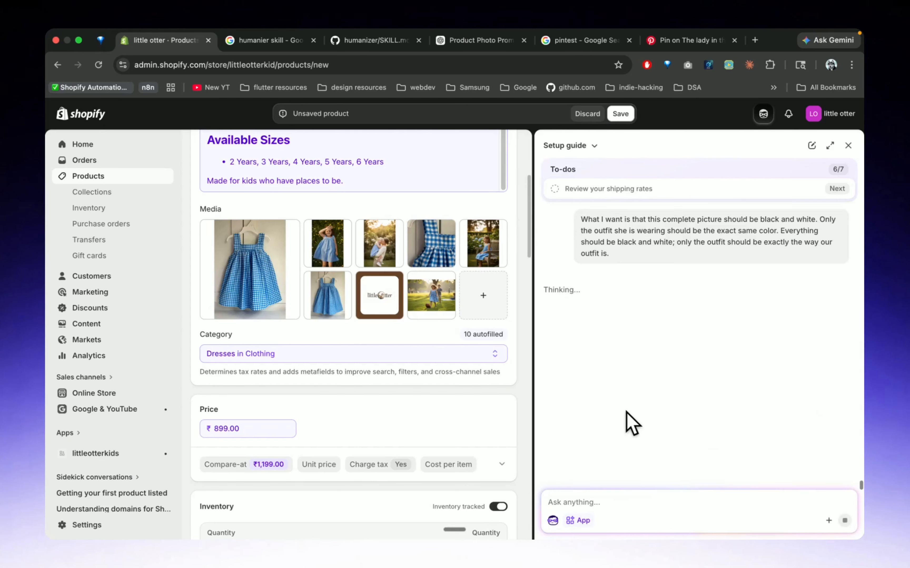
pyautogui.scroll(3, 625, 411)
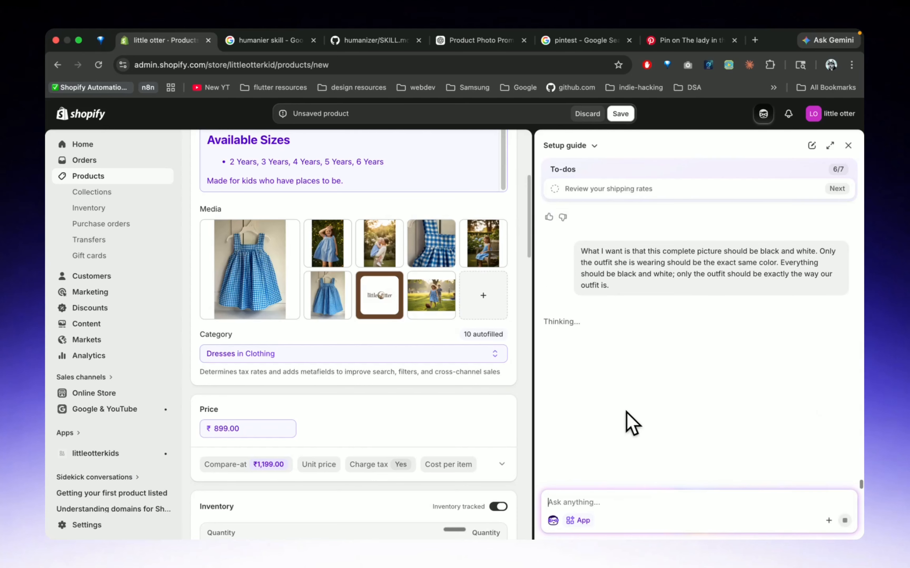
# Review the color football shot and its original prompt in the Sidekick conversation, and check the newly generated black-and-white version
pyautogui.scroll(3, 626, 411)
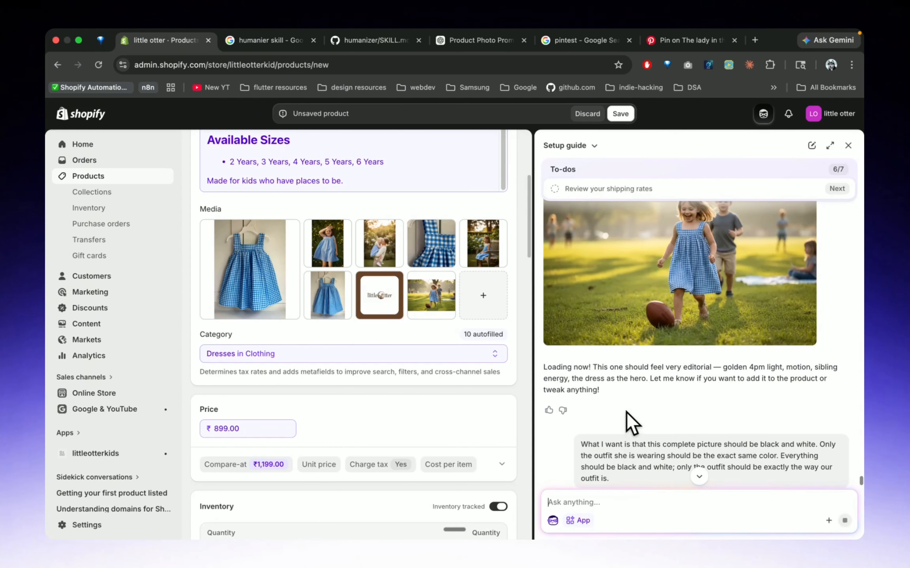
pyautogui.scroll(-6, 626, 411)
pyautogui.scroll(2, 629, 325)
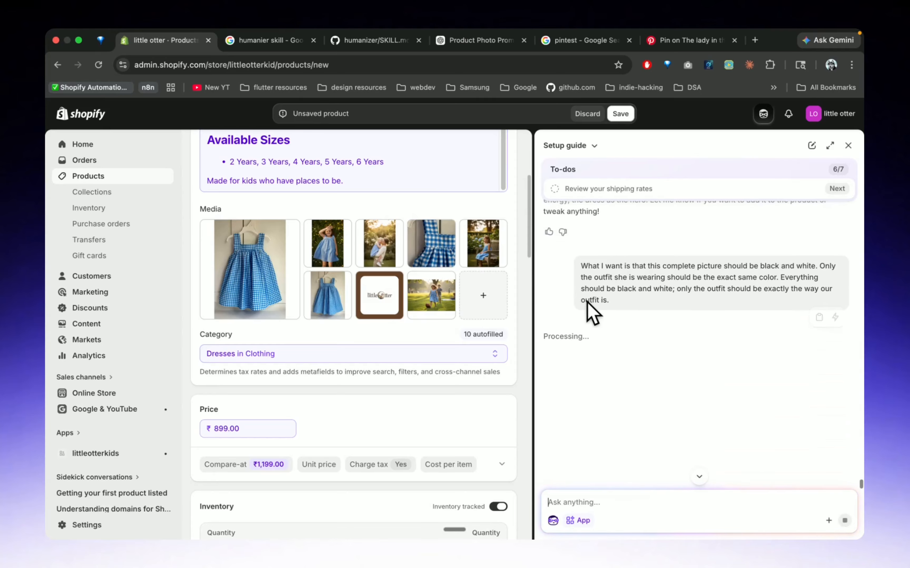
pyautogui.scroll(1, 644, 333)
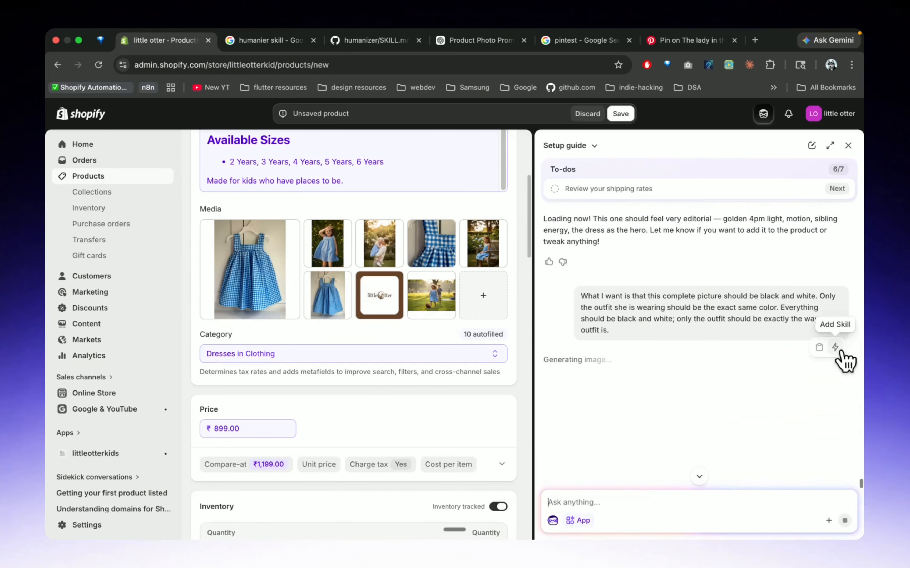
pyautogui.scroll(3, 608, 337)
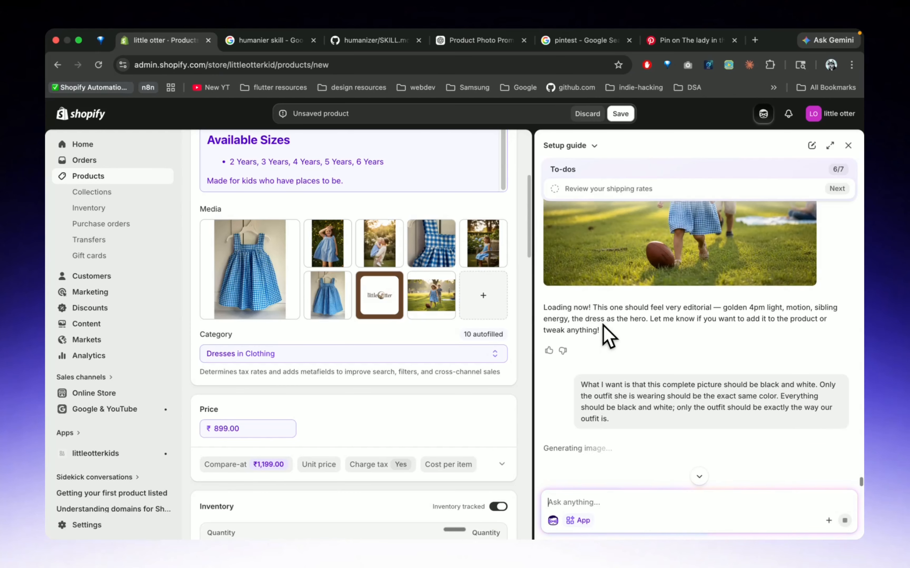
pyautogui.scroll(-2, 607, 336)
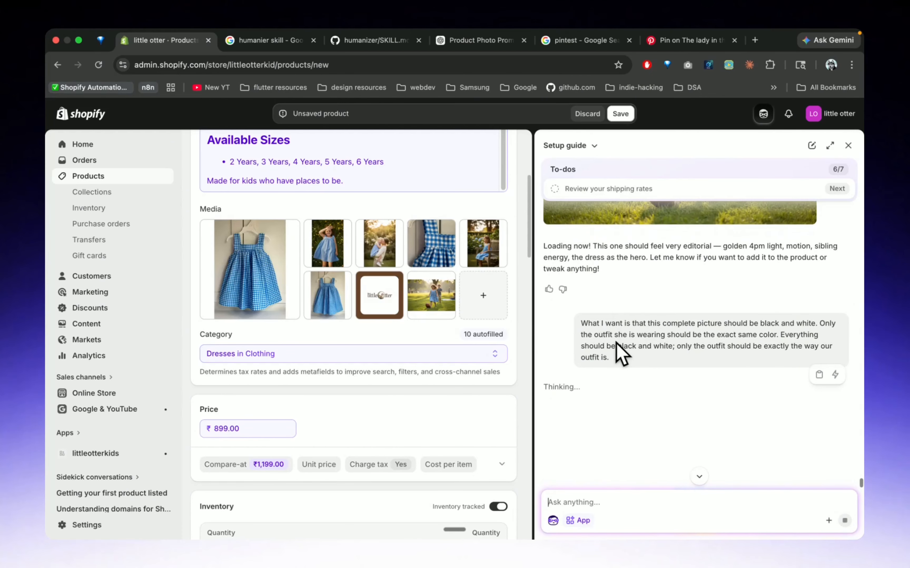
pyautogui.scroll(10, 620, 355)
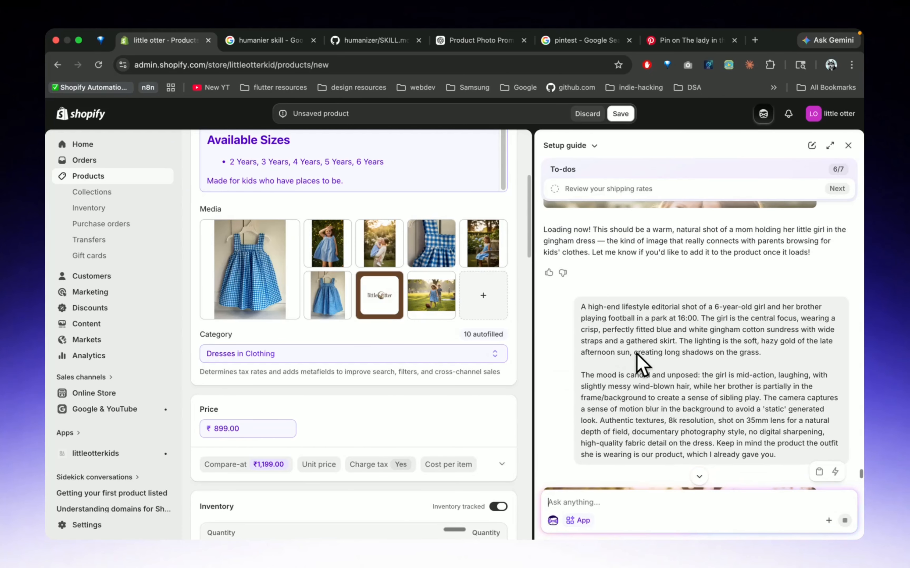
pyautogui.scroll(-3, 637, 358)
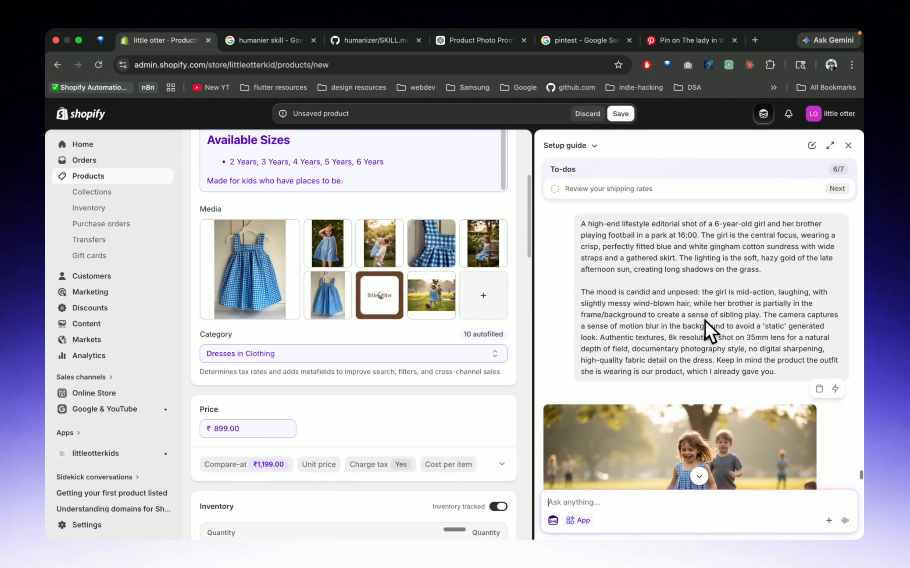
pyautogui.scroll(-7, 707, 331)
pyautogui.scroll(-6, 665, 378)
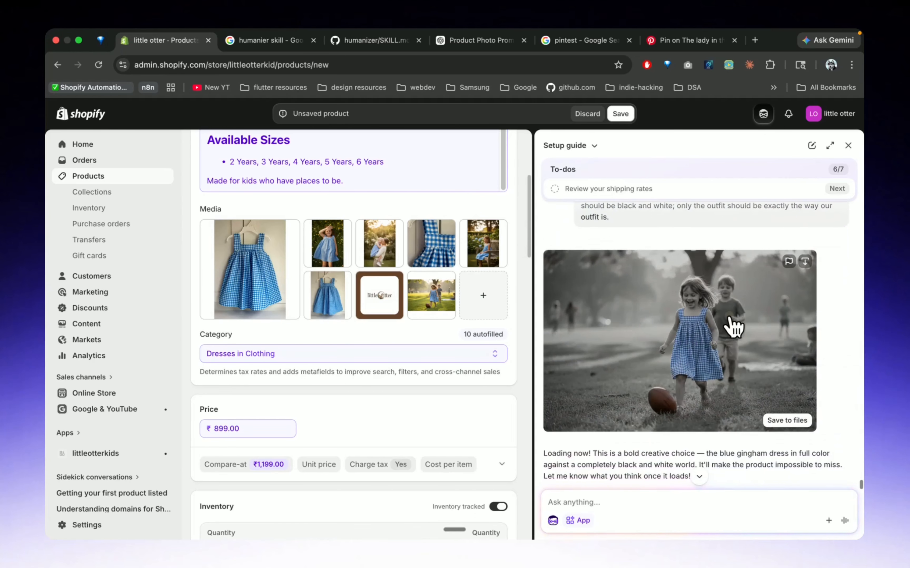
# View the black-and-white football picture at full size and save it to the store's files
pyautogui.click(731, 328)
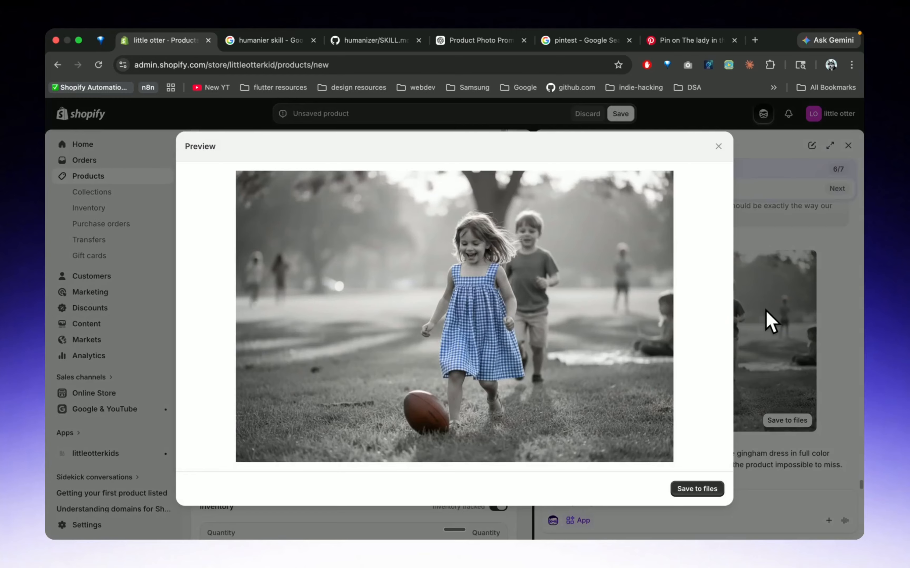
pyautogui.click(768, 321)
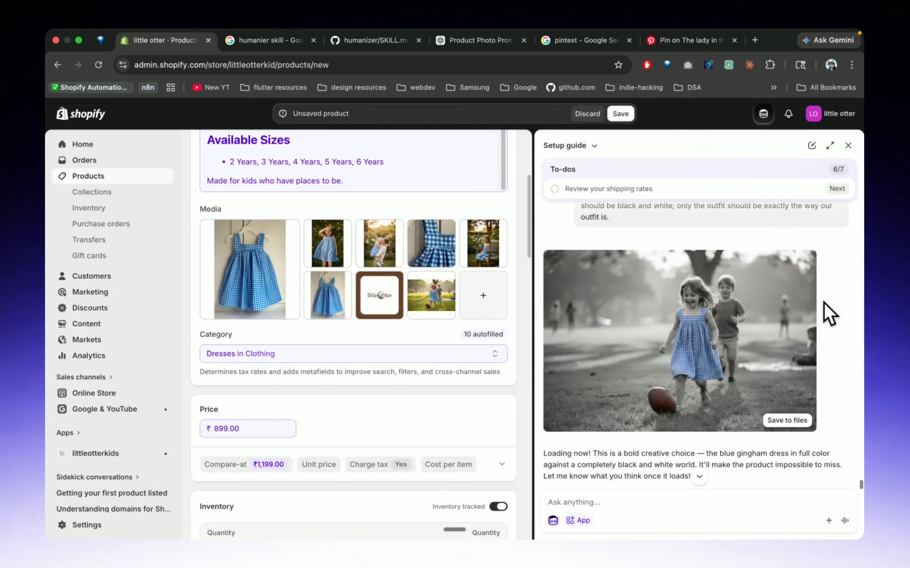
pyautogui.click(785, 420)
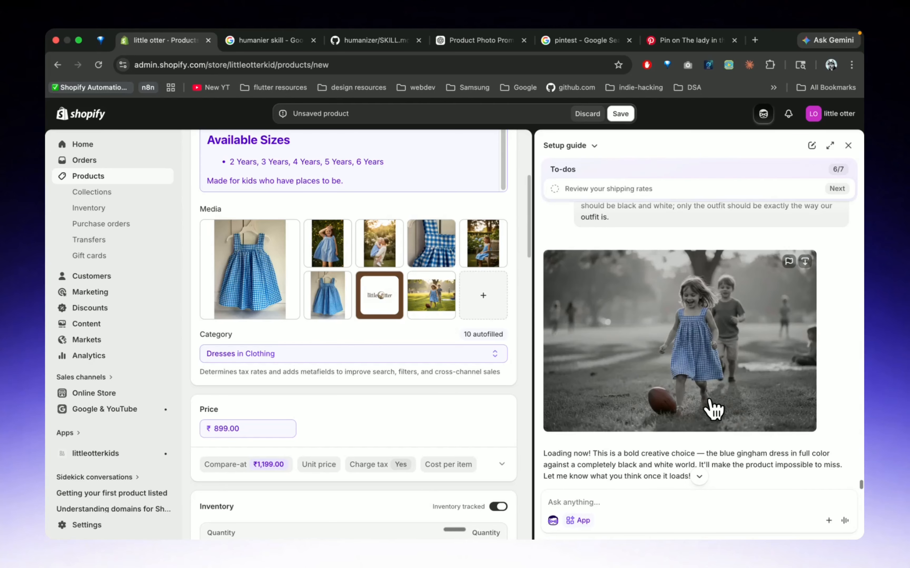
# Ask Sidekick for a shot of the mother giving the girl flowers, all black and white except the girl's outfit and natural skin tone
pyautogui.click(596, 502)
pyautogui.press('fn+space')
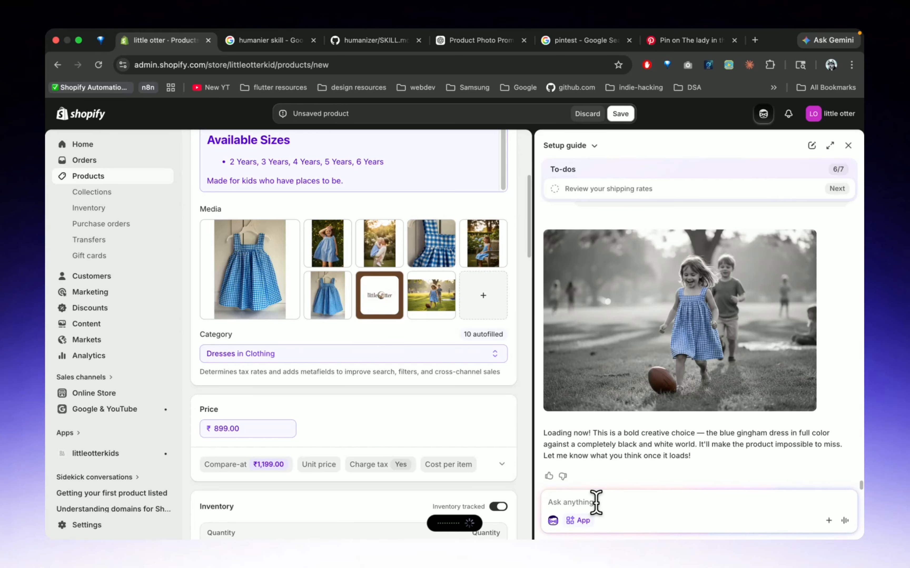
pyautogui.press('Return')
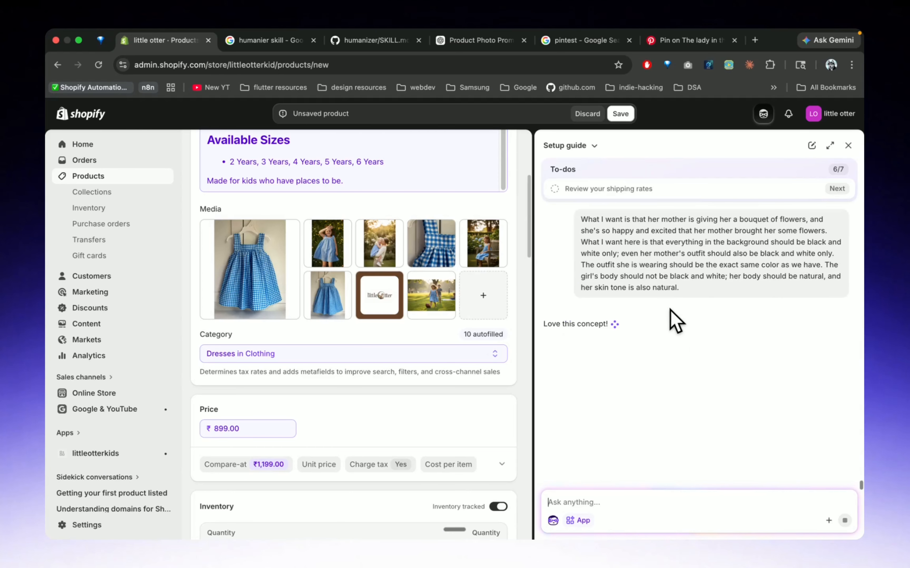
pyautogui.scroll(1, 670, 309)
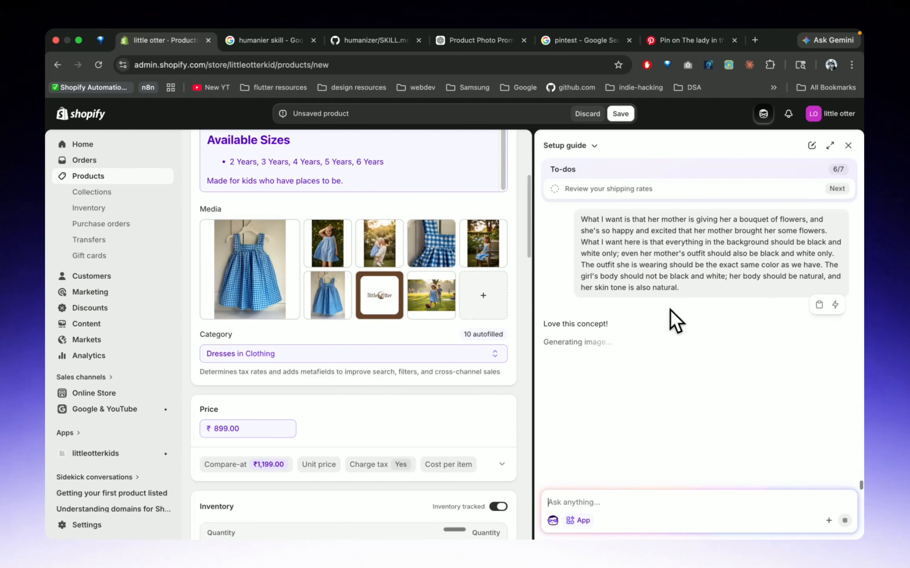
# Find the Pinterest pin of a girl holding a wicker basket beside a wooden door and copy its image
pyautogui.click(690, 41)
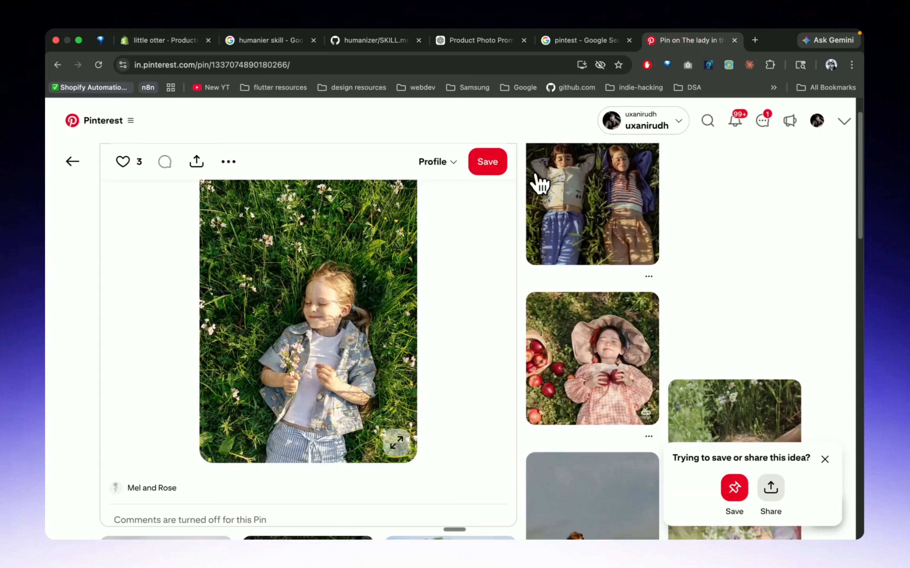
pyautogui.scroll(-4, 380, 285)
pyautogui.scroll(-10, 507, 266)
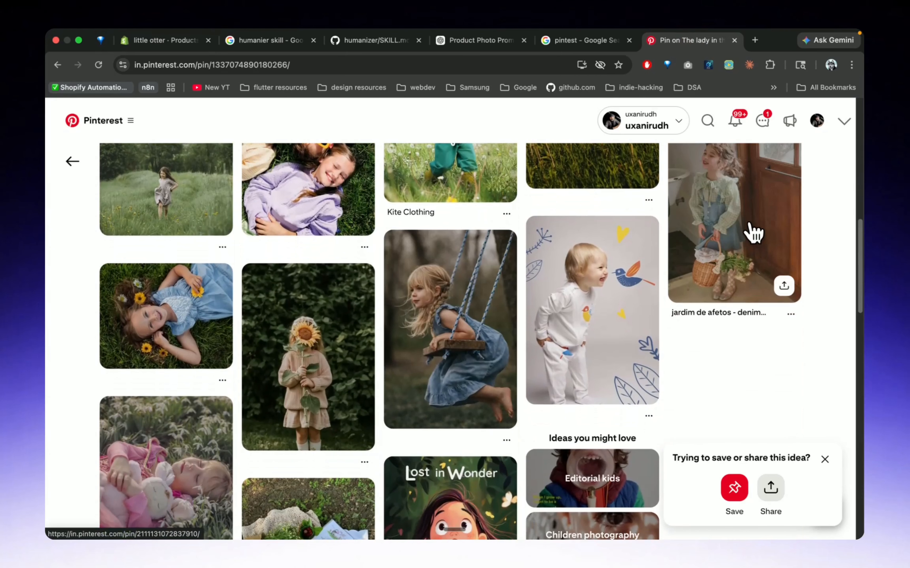
pyautogui.click(752, 234)
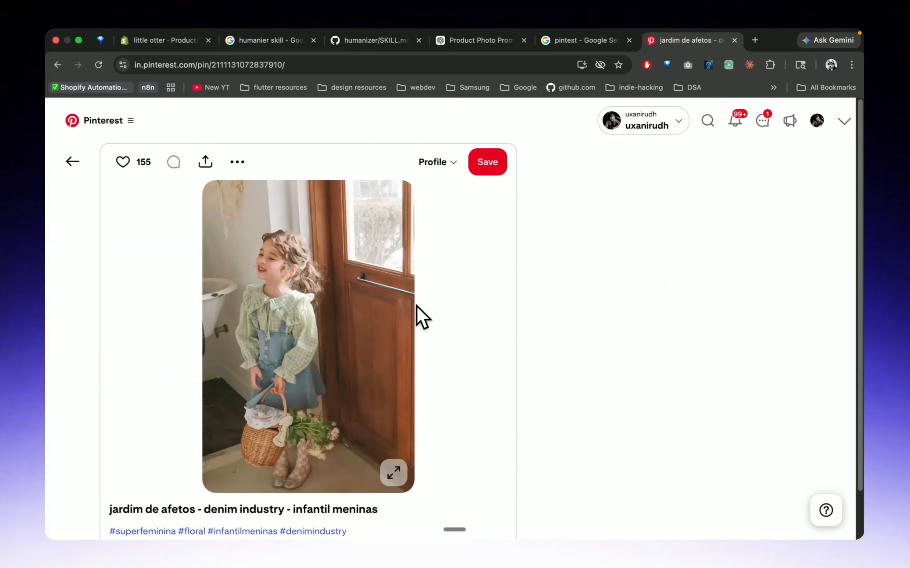
pyautogui.rightClick(303, 346)
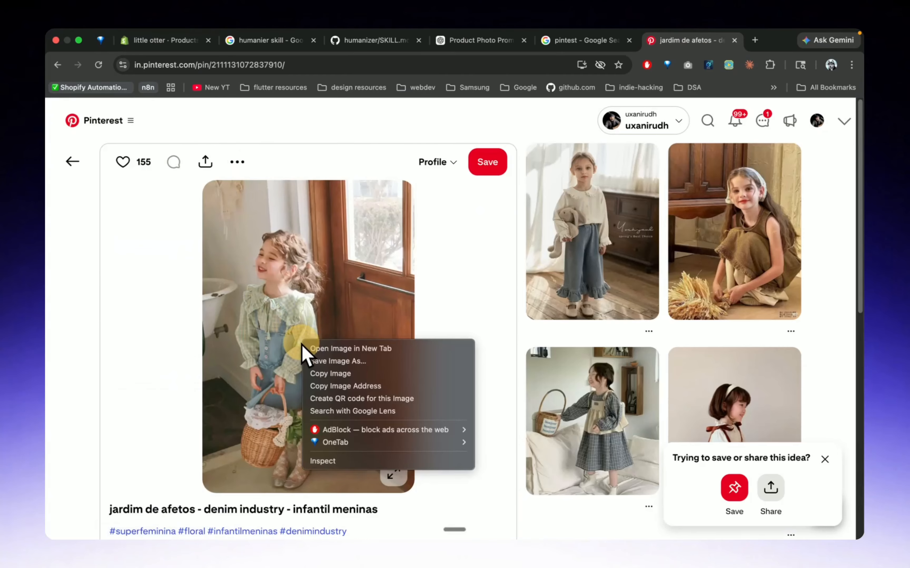
pyautogui.click(344, 374)
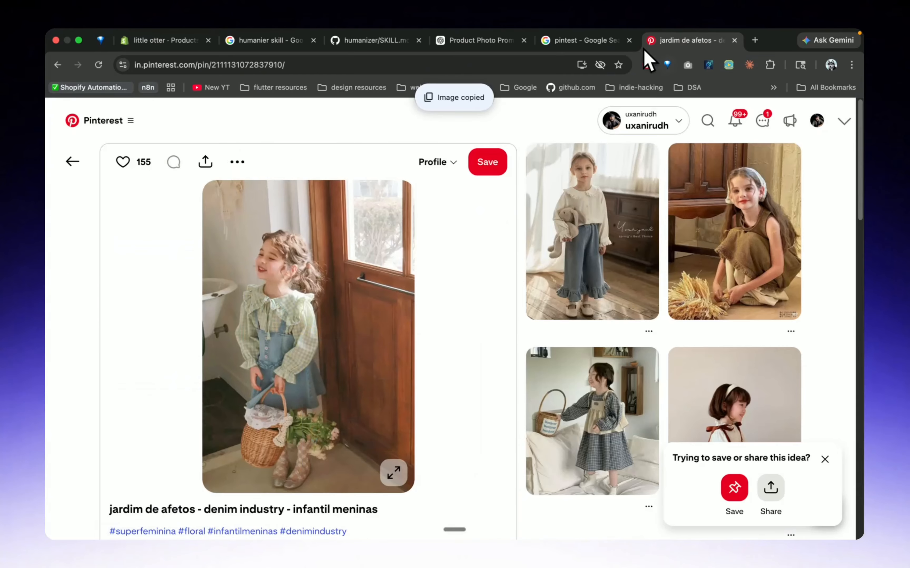
# Switch to the ChatGPT conversation and examine the generated image of the girl lying in the sunlit meadow
pyautogui.click(472, 47)
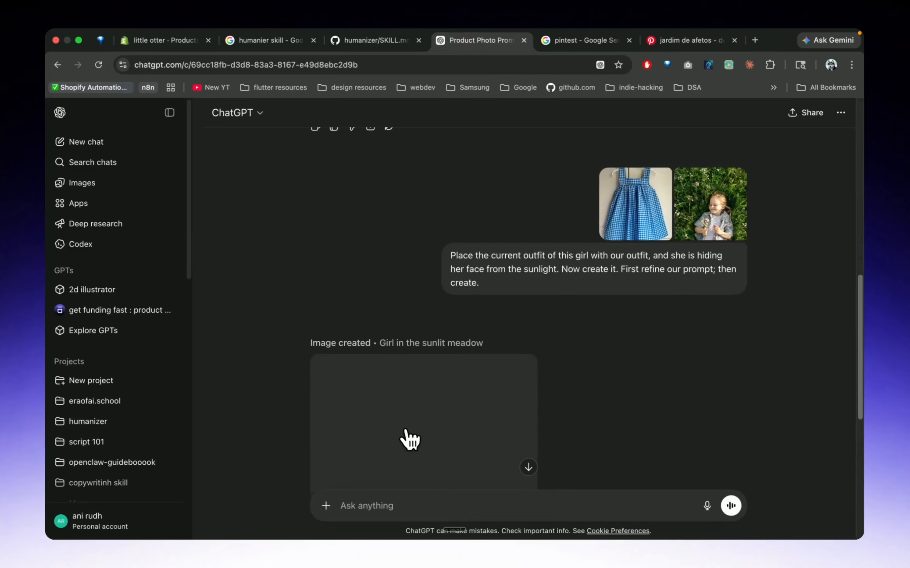
pyautogui.scroll(-5, 416, 436)
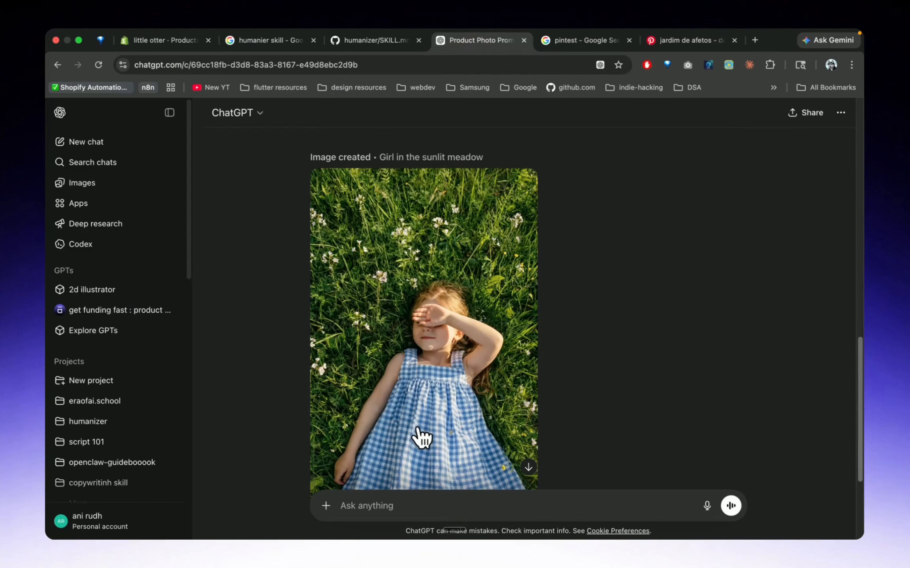
pyautogui.scroll(-4, 420, 436)
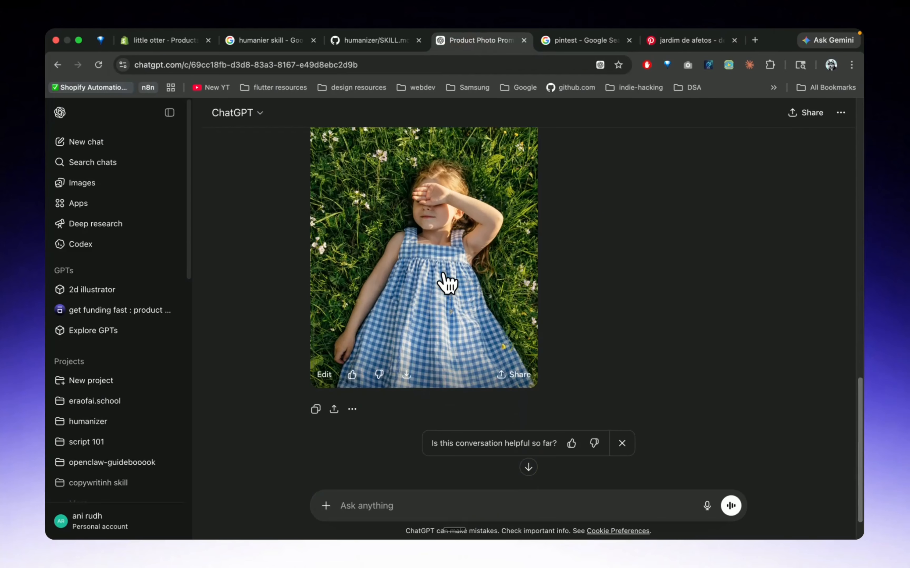
pyautogui.click(453, 273)
pyautogui.press('Escape')
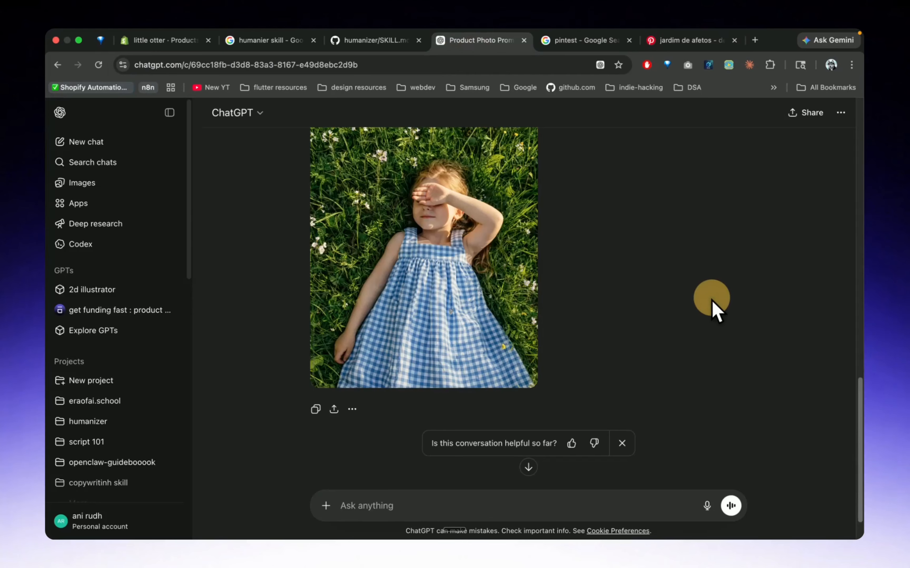
pyautogui.scroll(6, 451, 303)
pyautogui.scroll(-5, 447, 295)
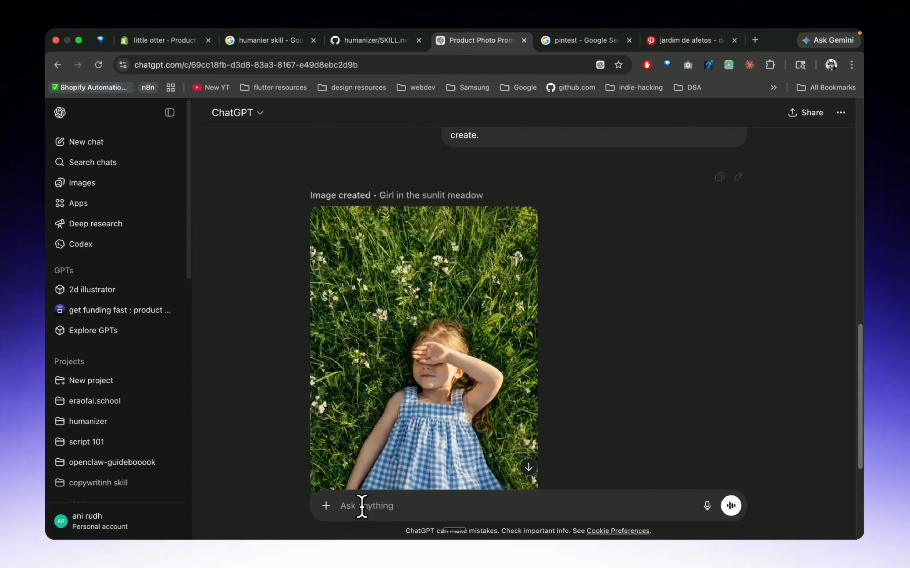
# Attach the copied wicker-basket reference image and the blue gingham dress photo from the clipboard history to a new ChatGPT message
pyautogui.click(371, 505)
pyautogui.press('super+v')
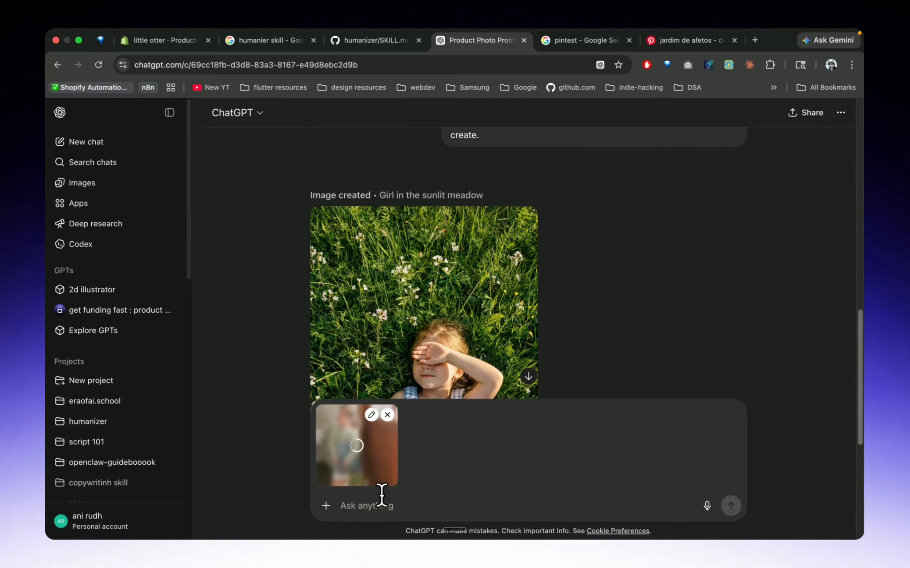
pyautogui.scroll(10, 493, 319)
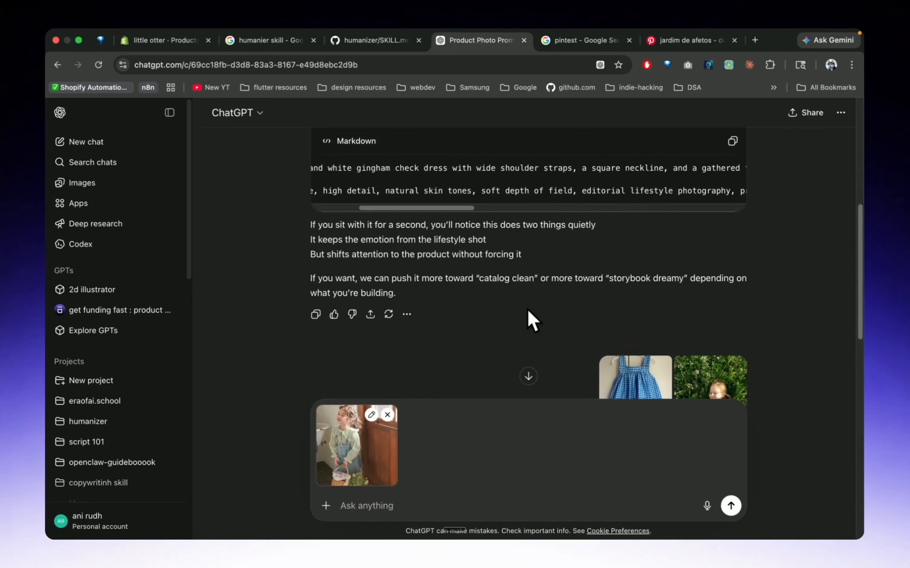
pyautogui.press('super+shift+c')
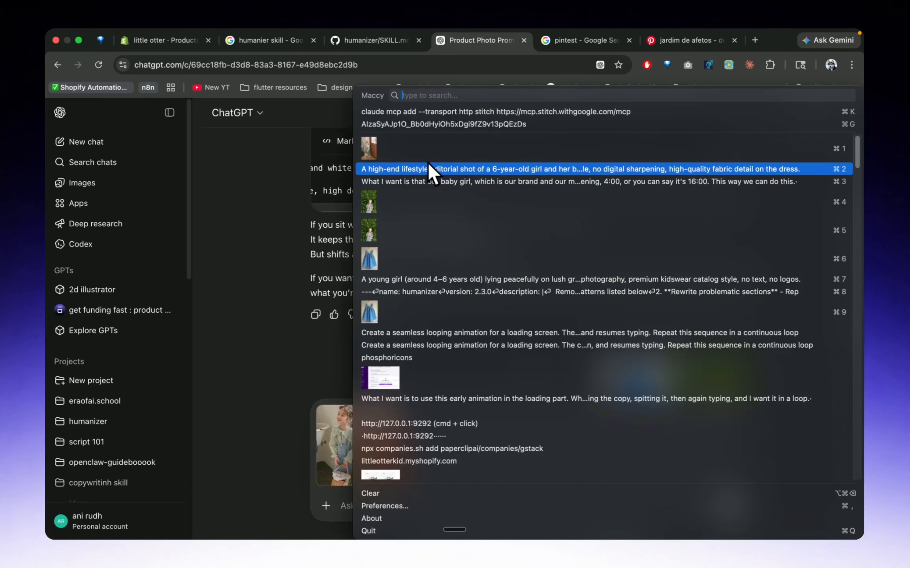
pyautogui.click(384, 258)
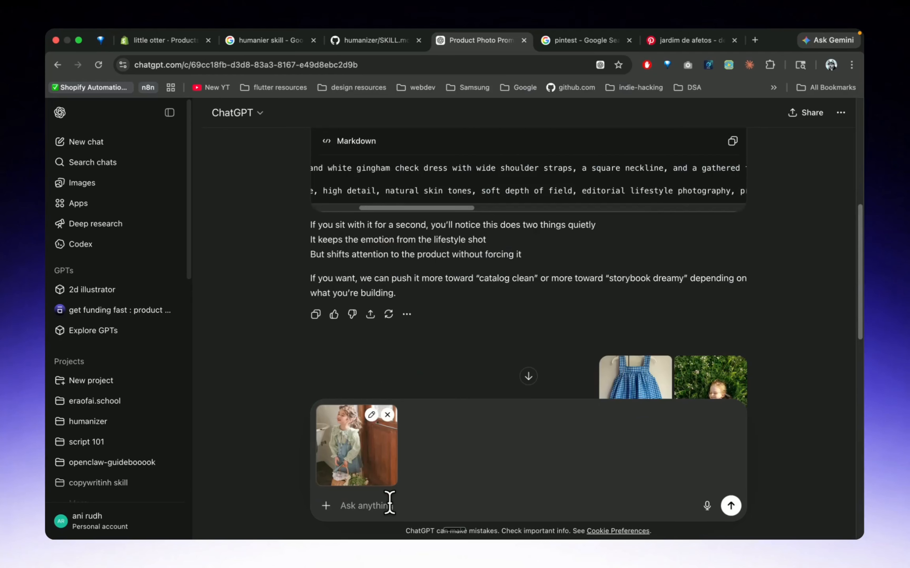
pyautogui.press('super+v')
# Send the prompt "Okay. Place the current outfit of this girl with our outfit, First refine our prompt; then create." and read the reply
pyautogui.press('fn+space')
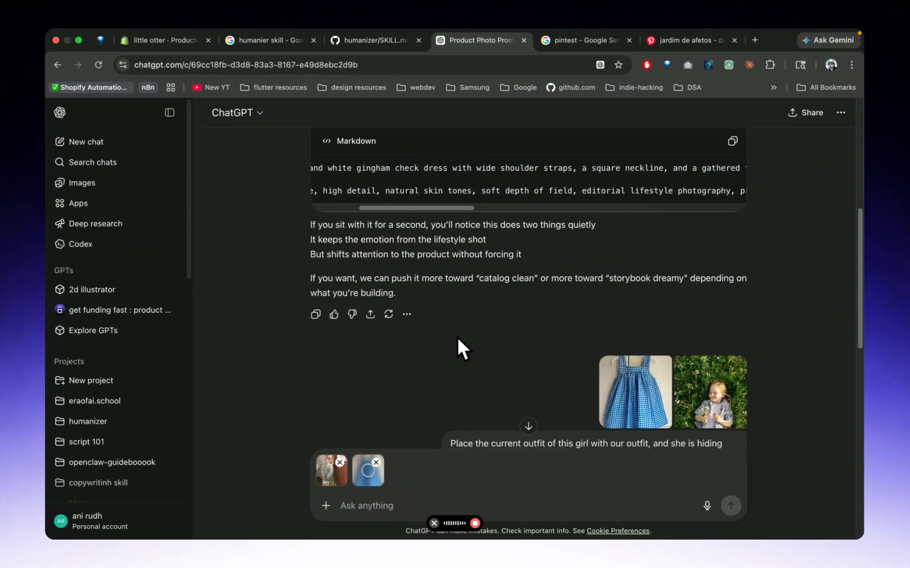
pyautogui.scroll(-4, 457, 336)
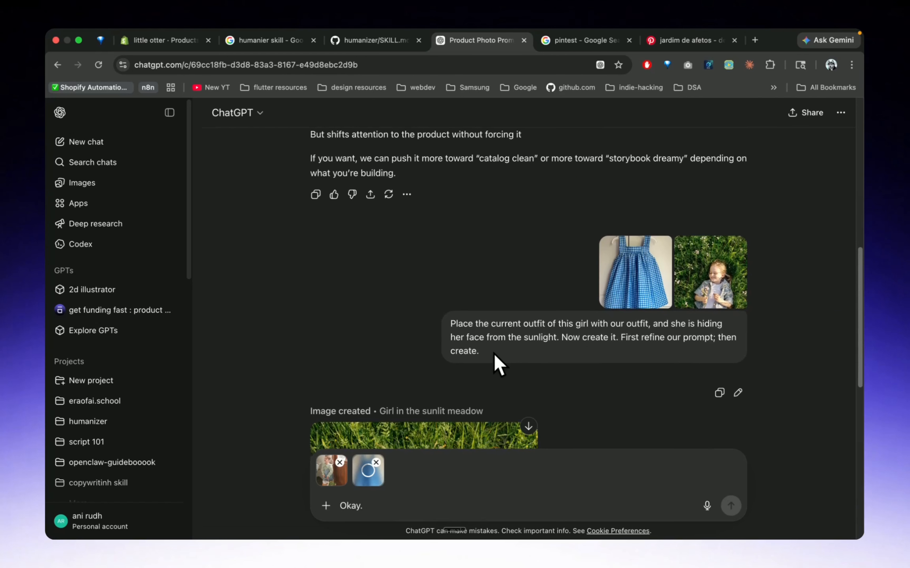
pyautogui.moveTo(495, 355); pyautogui.dragTo(450, 329)
pyautogui.press('super+c')
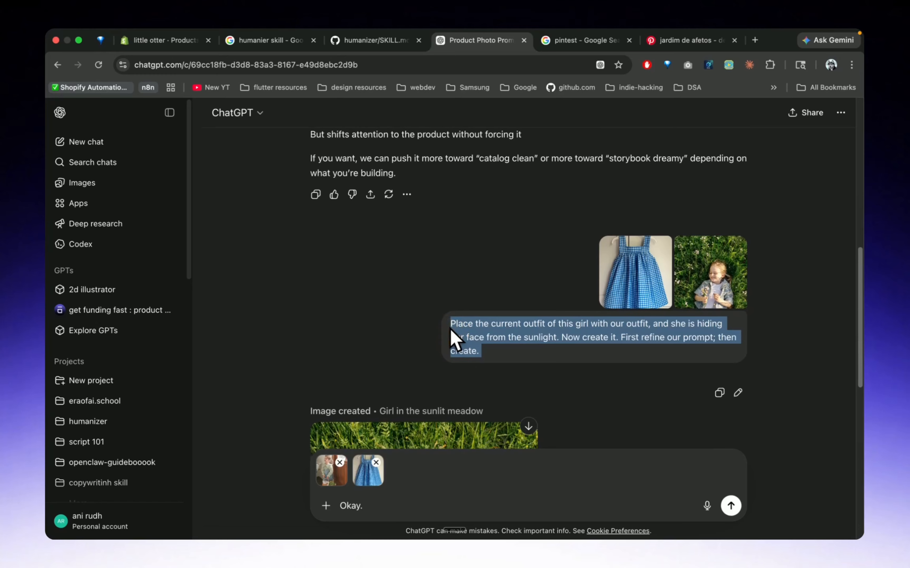
pyautogui.click(382, 504)
pyautogui.press('super+v')
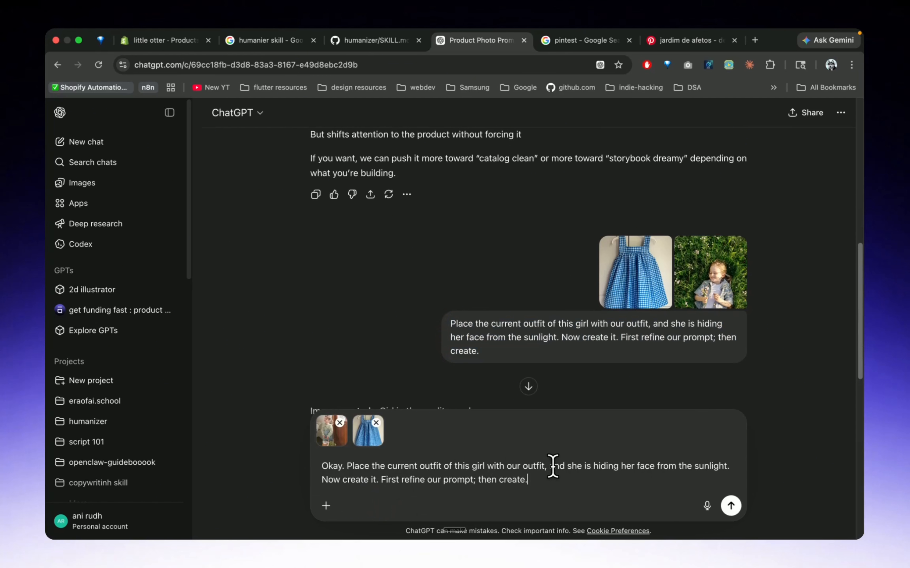
pyautogui.moveTo(553, 466); pyautogui.dragTo(379, 482)
pyautogui.press('BackSpace')
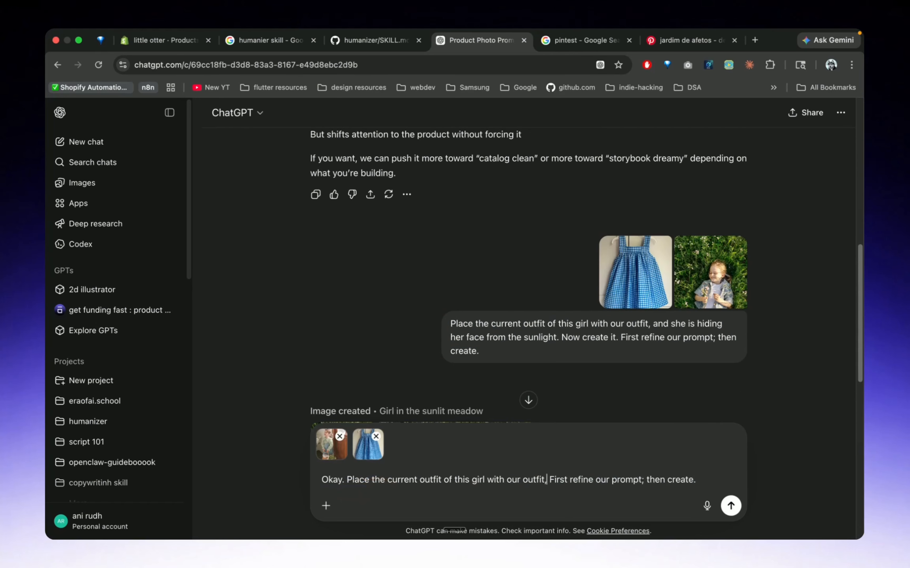
pyautogui.click(729, 516)
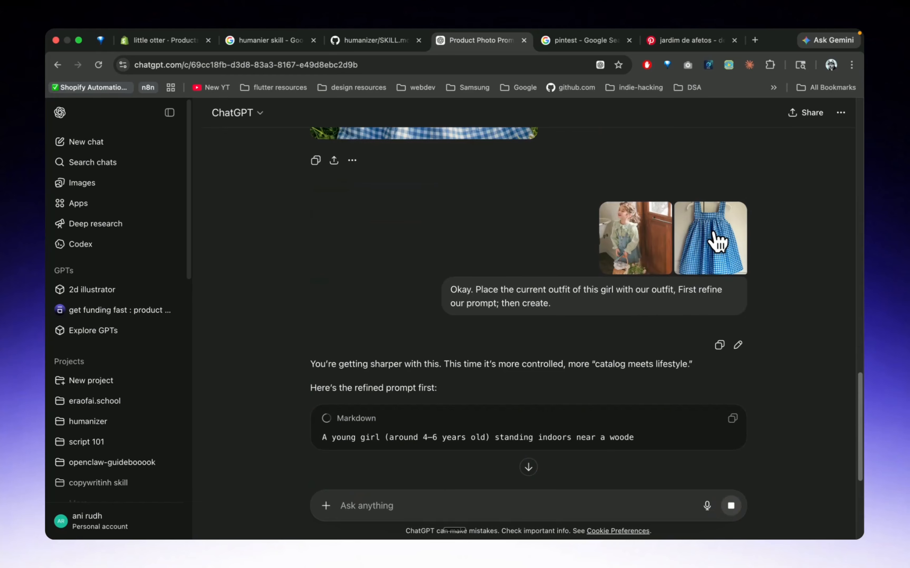
pyautogui.scroll(-2, 436, 319)
pyautogui.scroll(-1, 433, 312)
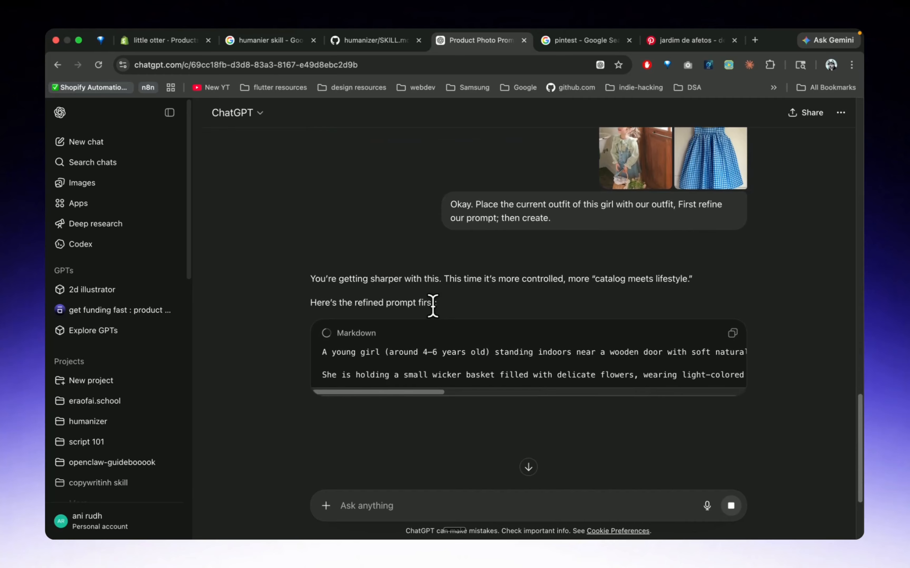
# Read the refined wooden-door prompt in the reply, send "create it" to generate the image, and copy the refined prompt
pyautogui.scroll(-1, 432, 316)
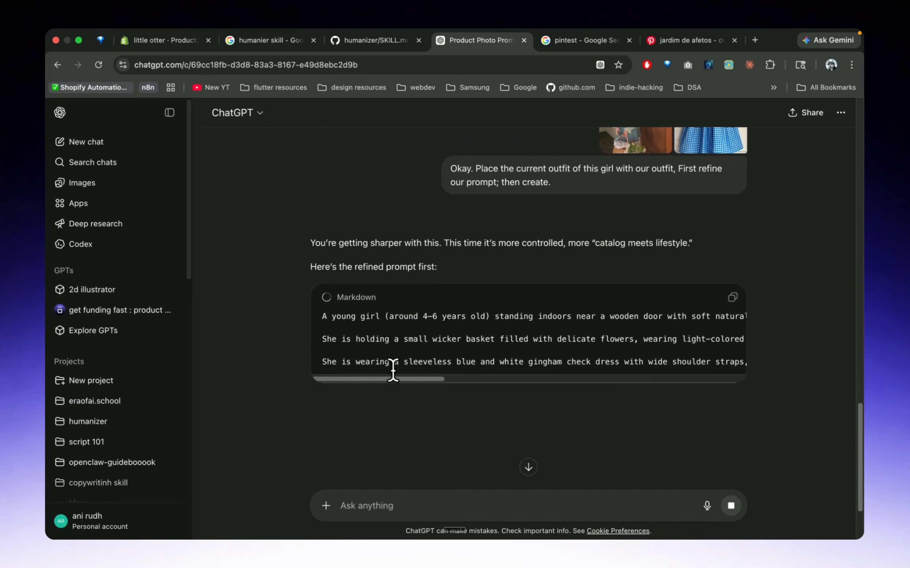
pyautogui.hscroll(2, 429, 343)
pyautogui.hscroll(-2, 428, 342)
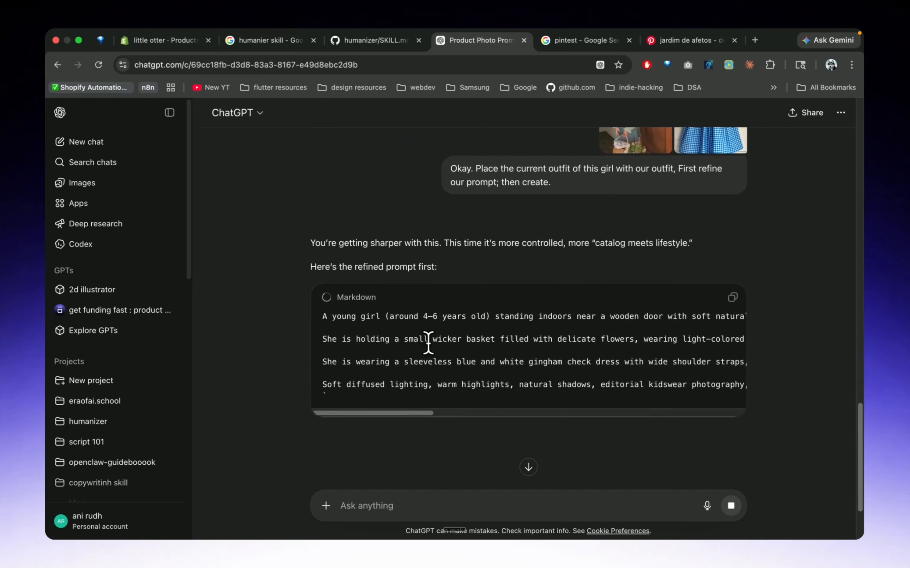
pyautogui.scroll(-3, 457, 371)
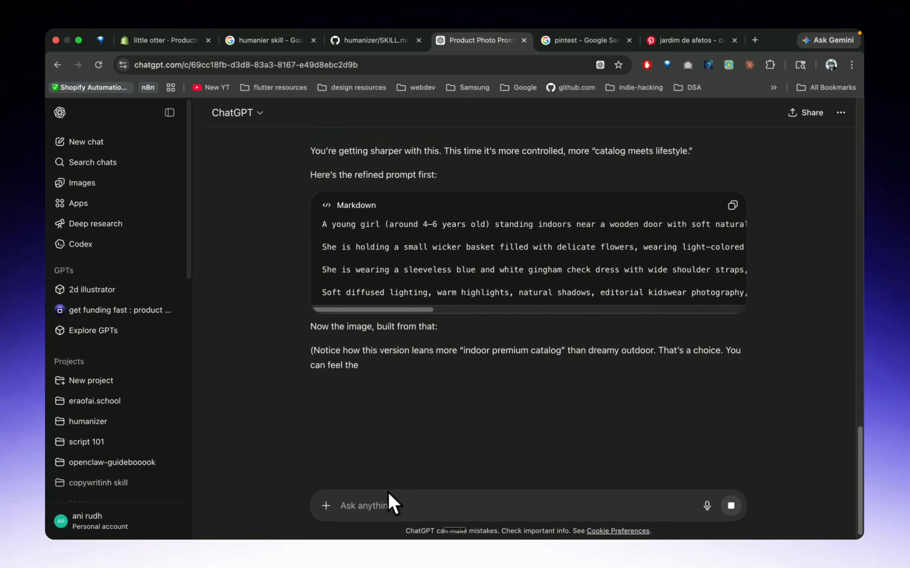
pyautogui.click(381, 504)
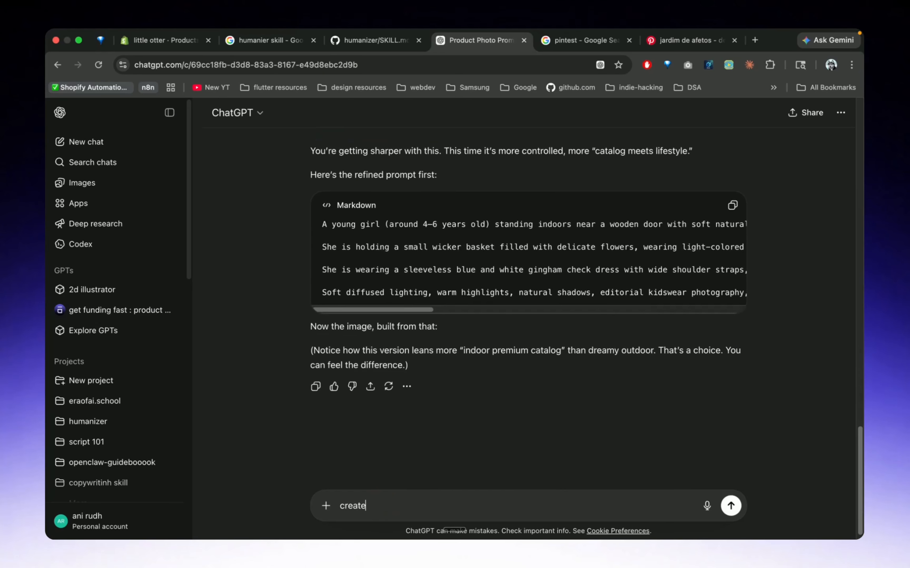
pyautogui.press('Return')
pyautogui.scroll(10, 418, 308)
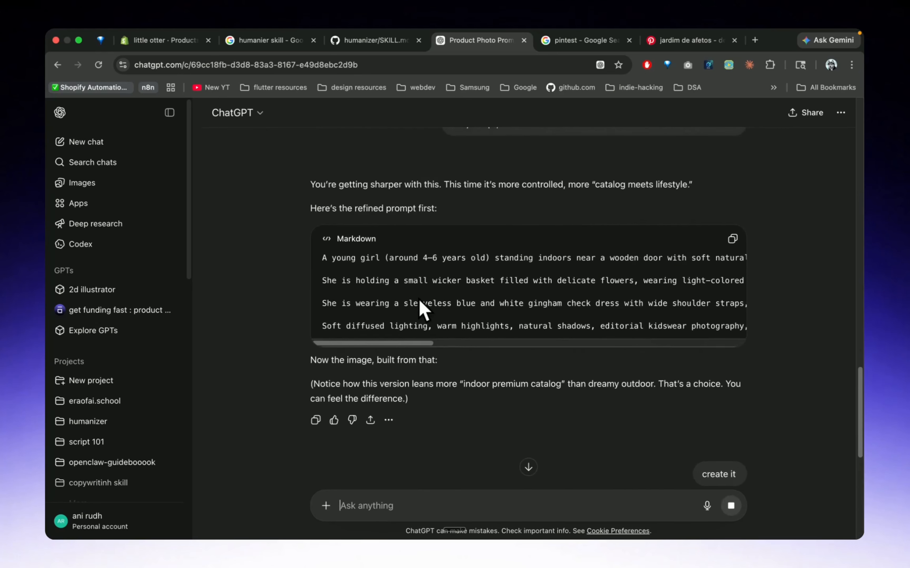
pyautogui.click(733, 259)
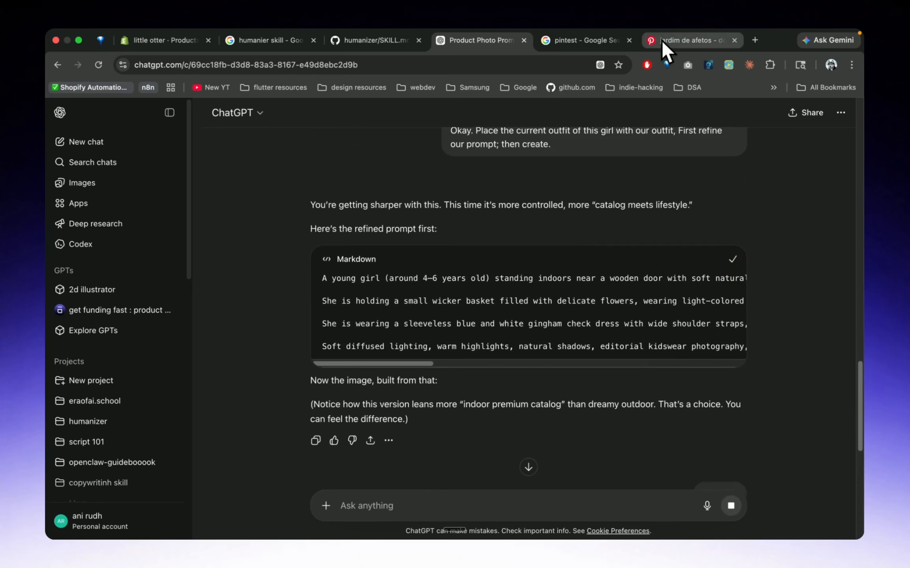
# In Shopify, save Sidekick's selective-color bouquet image to files and send Sidekick the copied wooden-door prompt
pyautogui.click(177, 40)
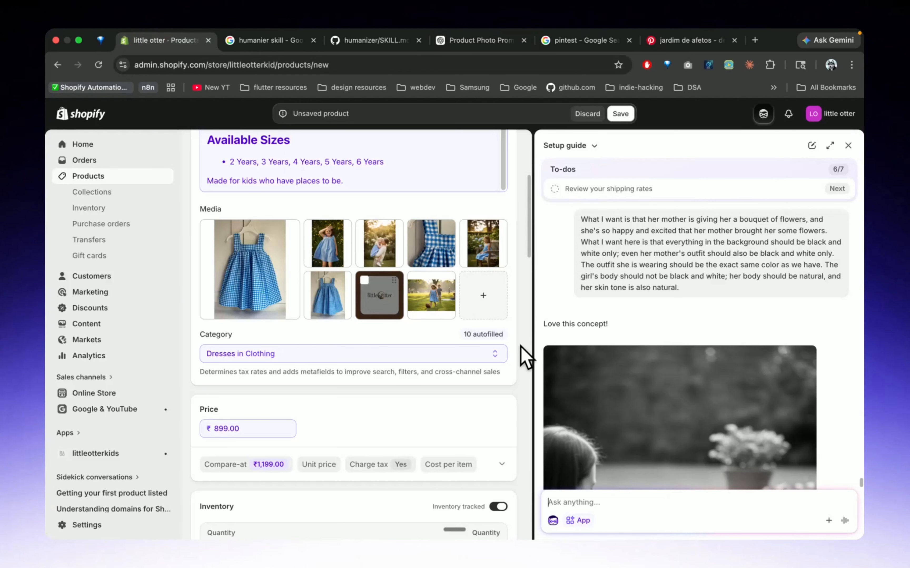
pyautogui.click(674, 335)
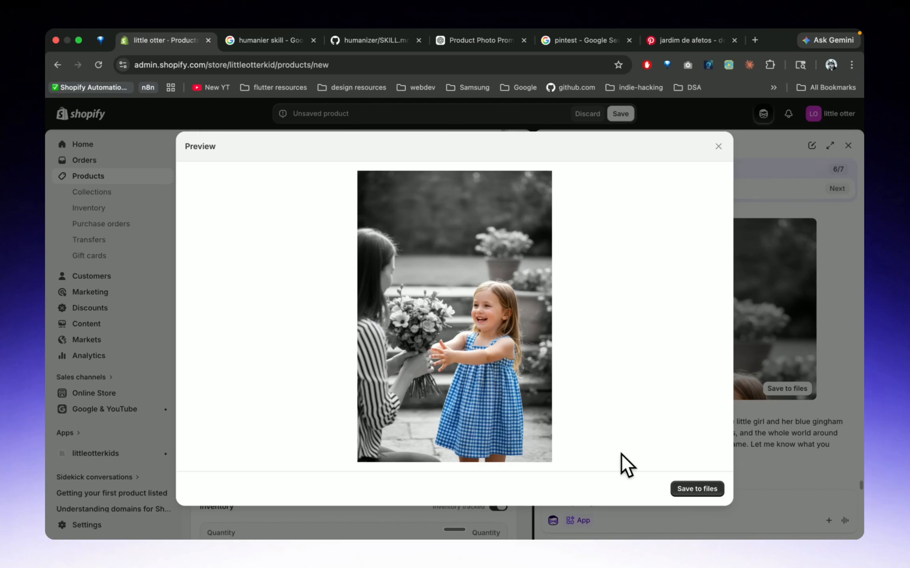
pyautogui.click(685, 489)
pyautogui.click(844, 520)
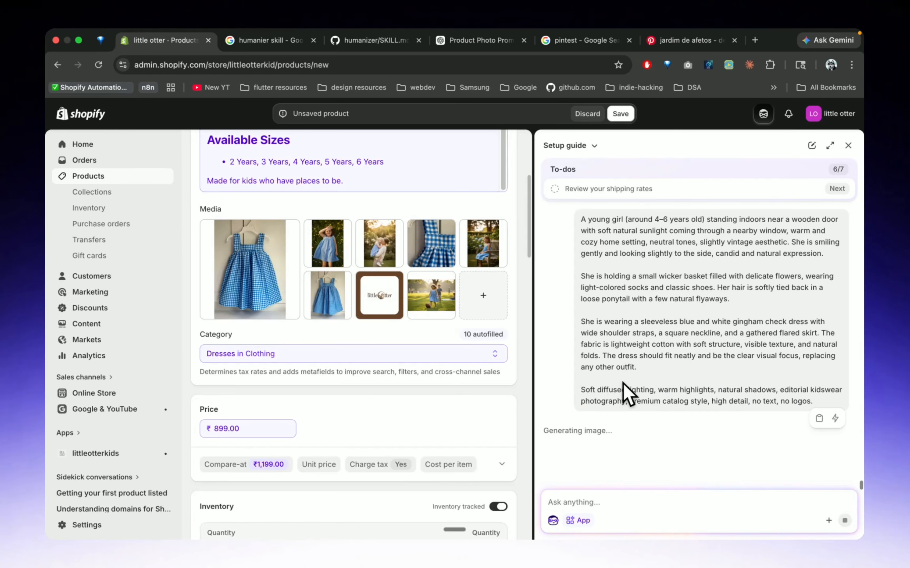
pyautogui.scroll(-1, 322, 273)
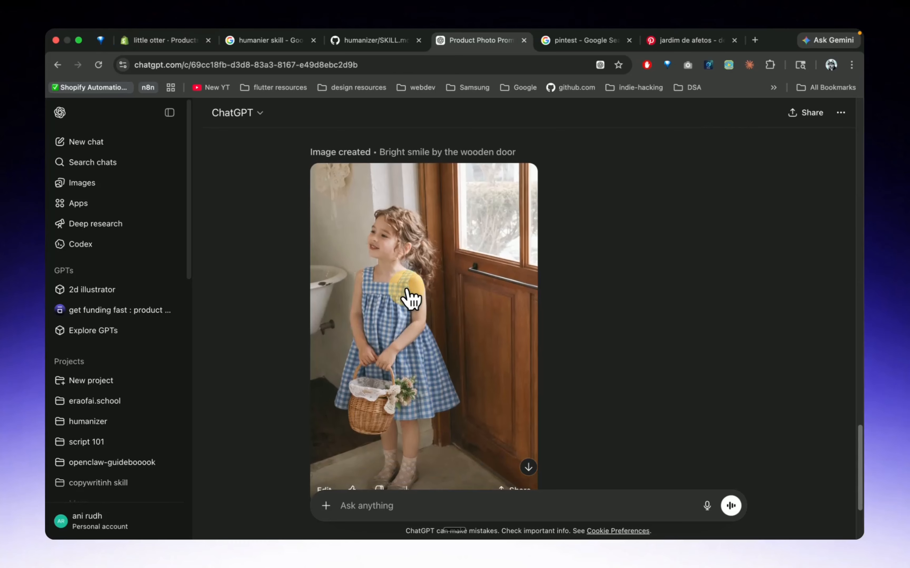
# Open ChatGPT's generated image of the girl with the basket by the wooden door, copy it, and download it
pyautogui.click(406, 290)
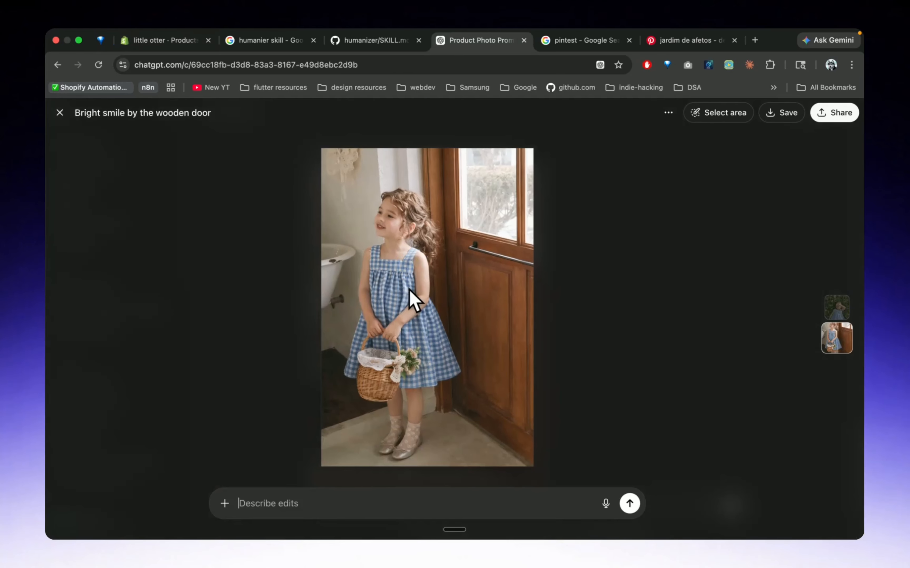
pyautogui.rightClick(410, 290)
pyautogui.click(456, 317)
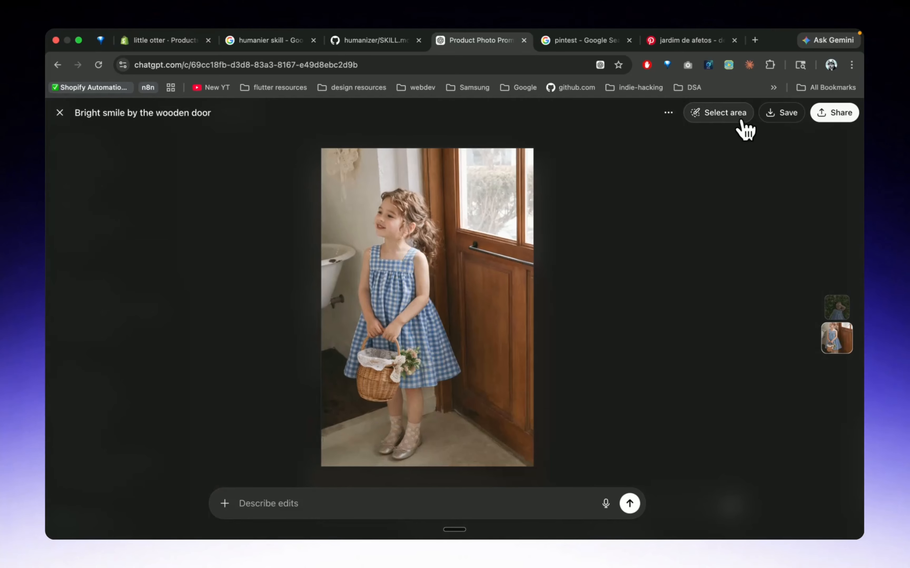
pyautogui.click(780, 119)
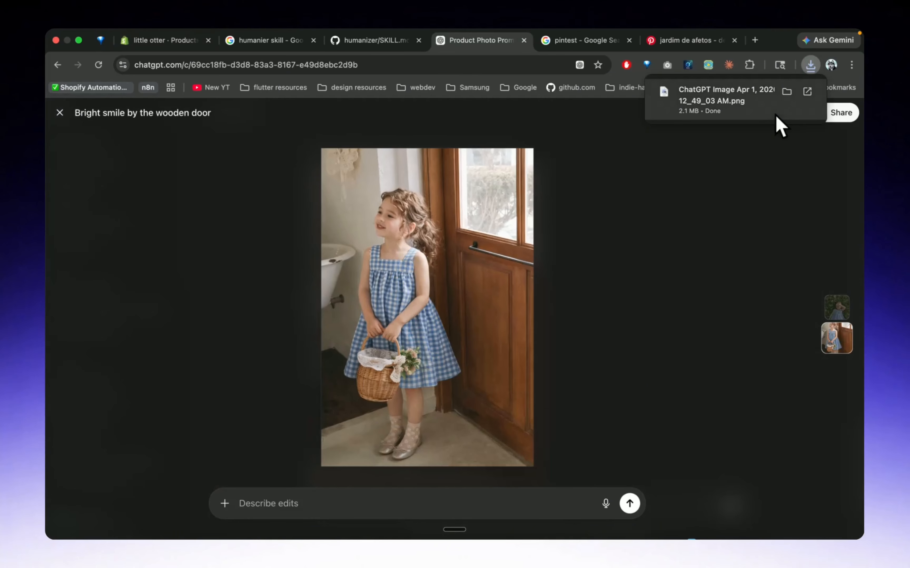
# Upload the downloaded ChatGPT wooden-door image to the Shopify product's media, preview it, and add it to the listing
pyautogui.click(168, 40)
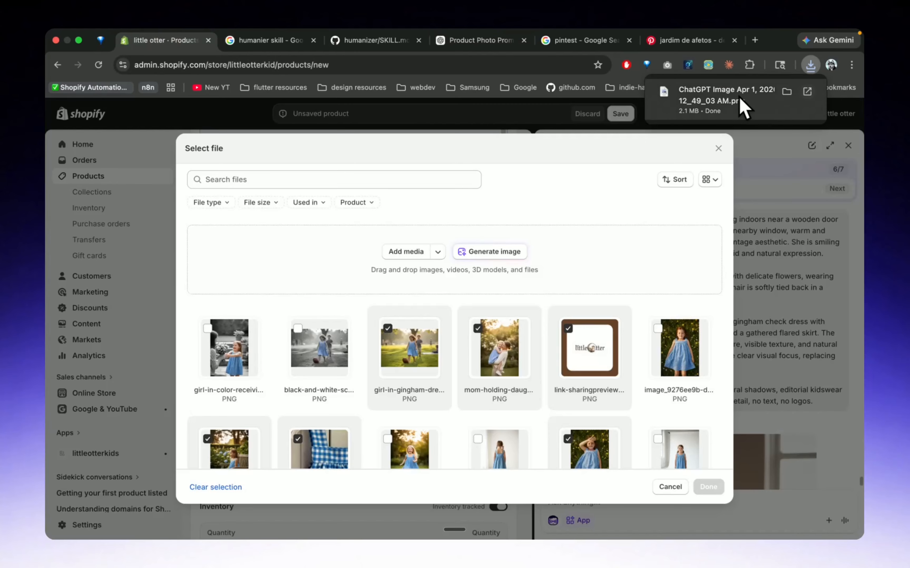
pyautogui.moveTo(684, 102); pyautogui.dragTo(504, 270)
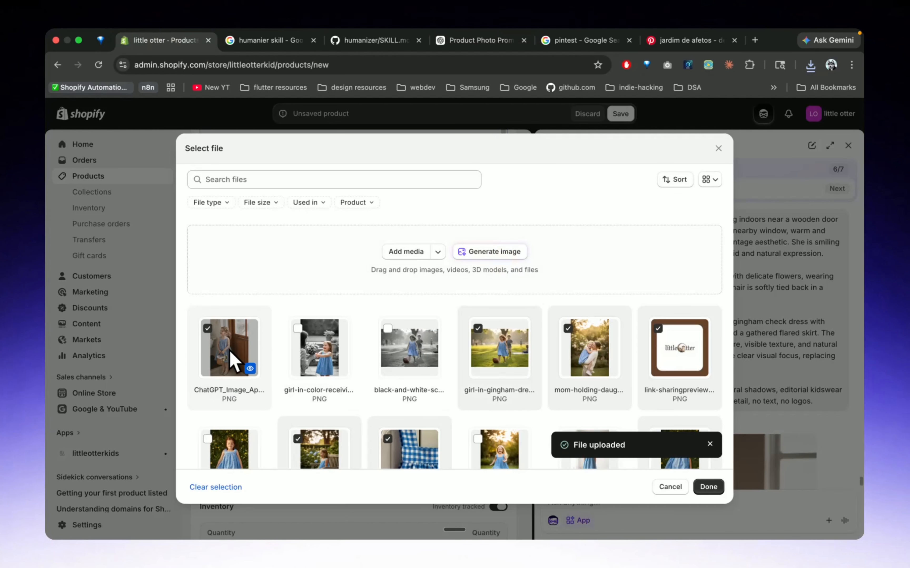
pyautogui.click(250, 369)
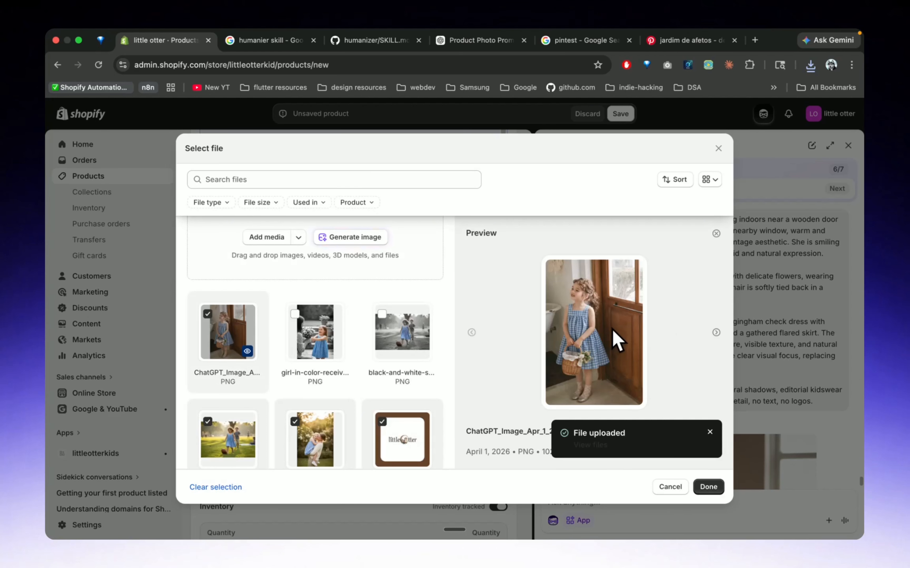
pyautogui.click(708, 487)
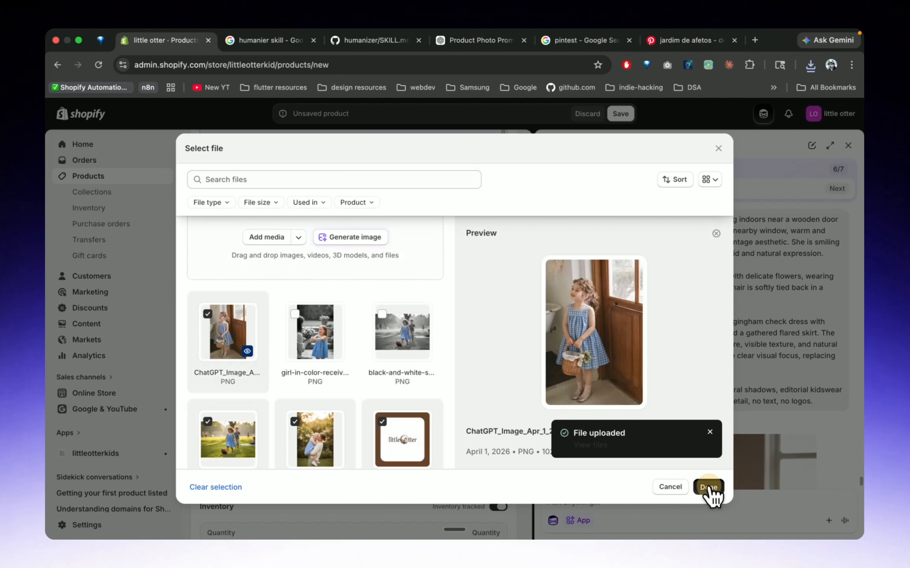
# Preview Sidekick's generated image of the girl with the basket and compare it with the prompt in the conversation
pyautogui.scroll(-5, 671, 348)
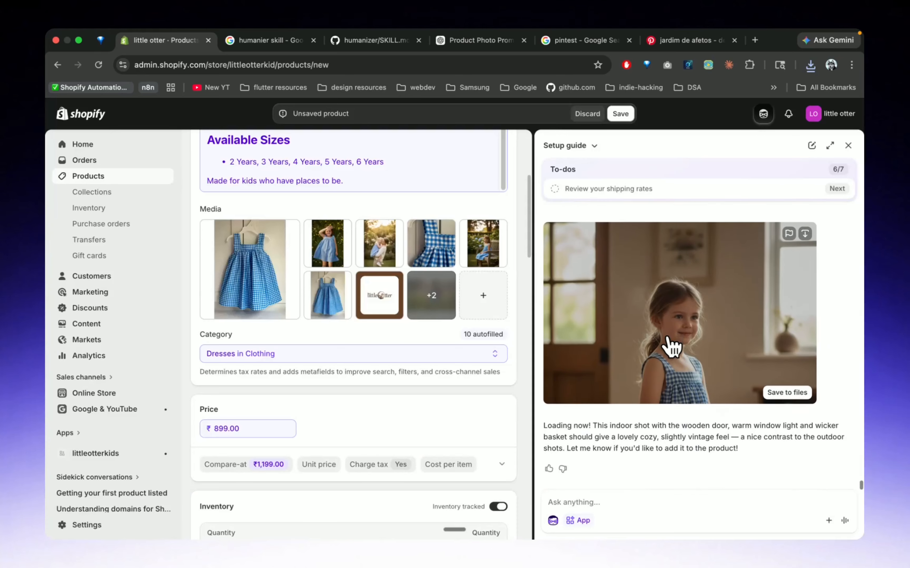
pyautogui.click(673, 344)
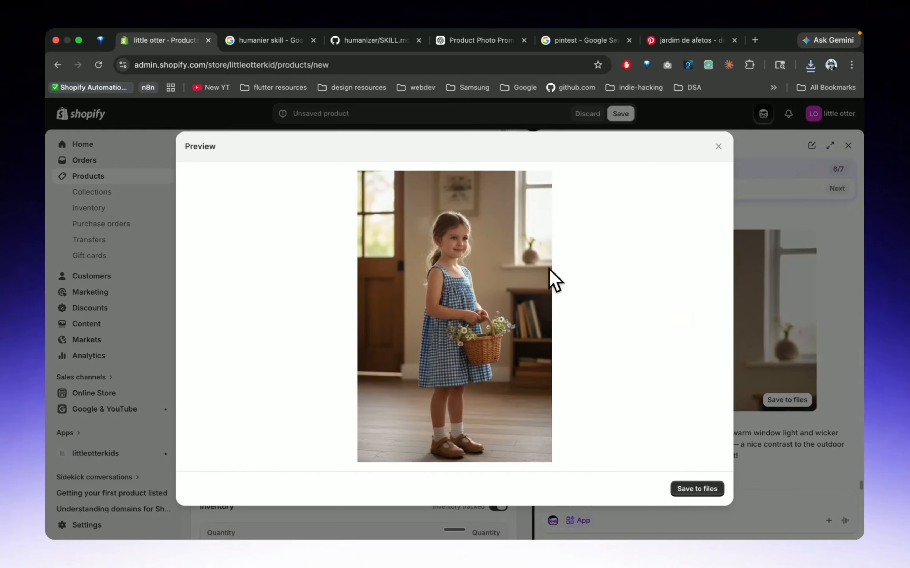
pyautogui.click(718, 146)
pyautogui.scroll(5, 639, 365)
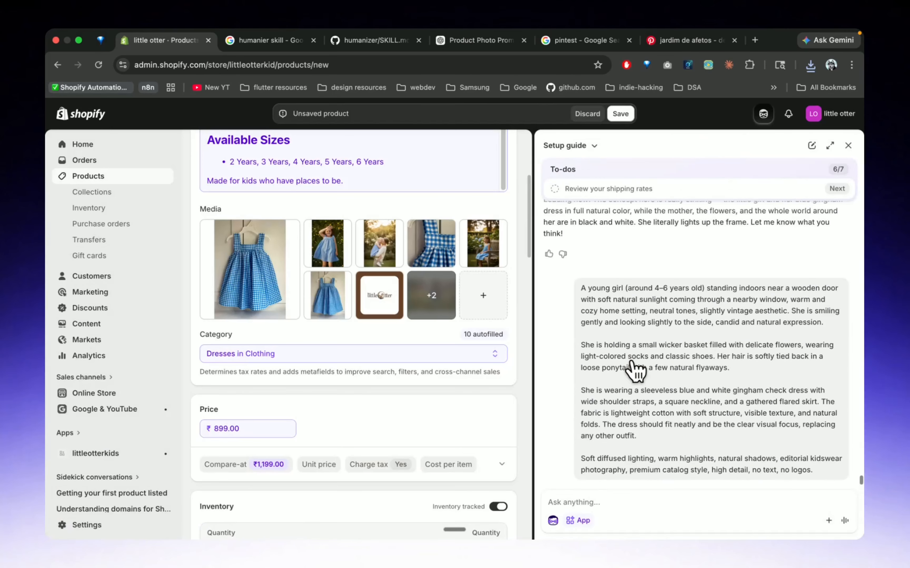
pyautogui.scroll(-10, 635, 371)
# Add the two black-and-white-background girl images to the product media and deselect the full-color girl-in-gingham-dress park image
pyautogui.click(495, 292)
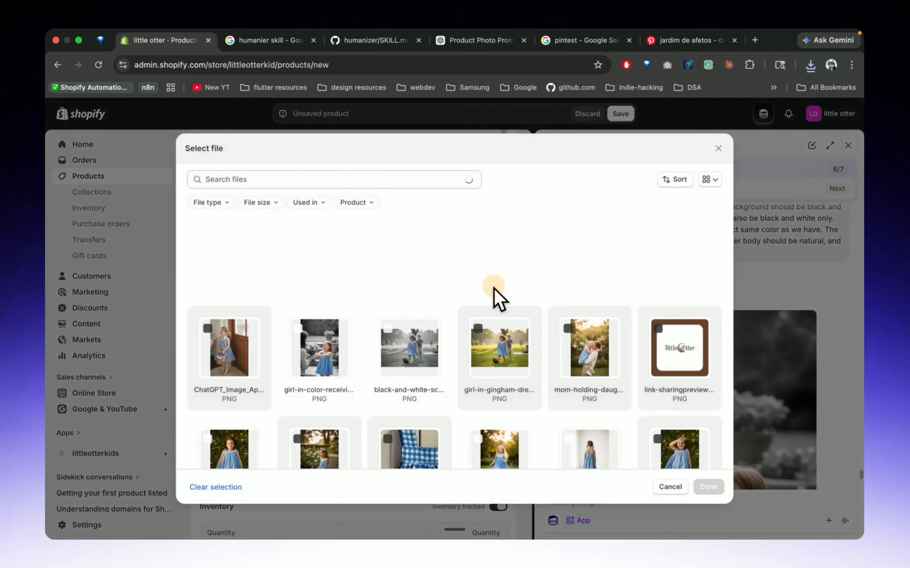
pyautogui.click(298, 329)
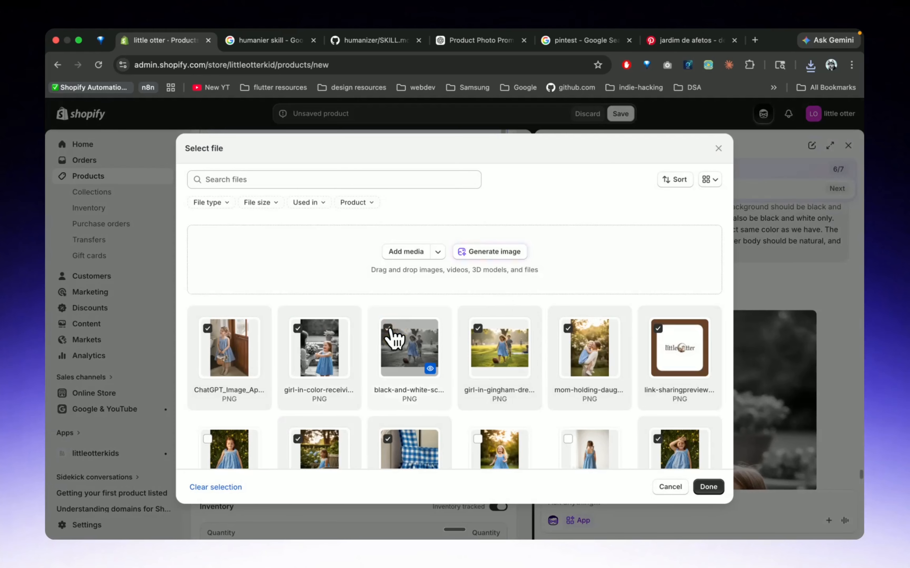
pyautogui.click(479, 337)
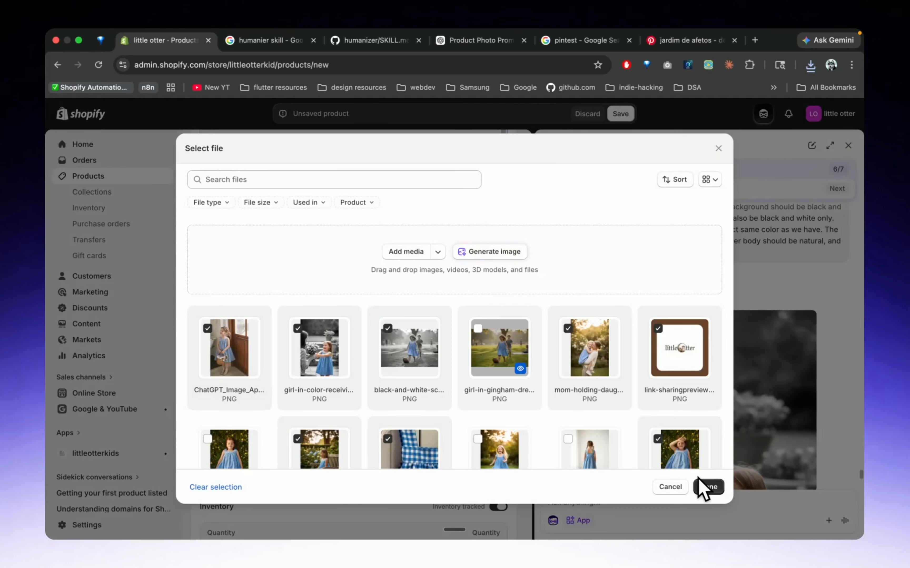
pyautogui.click(708, 489)
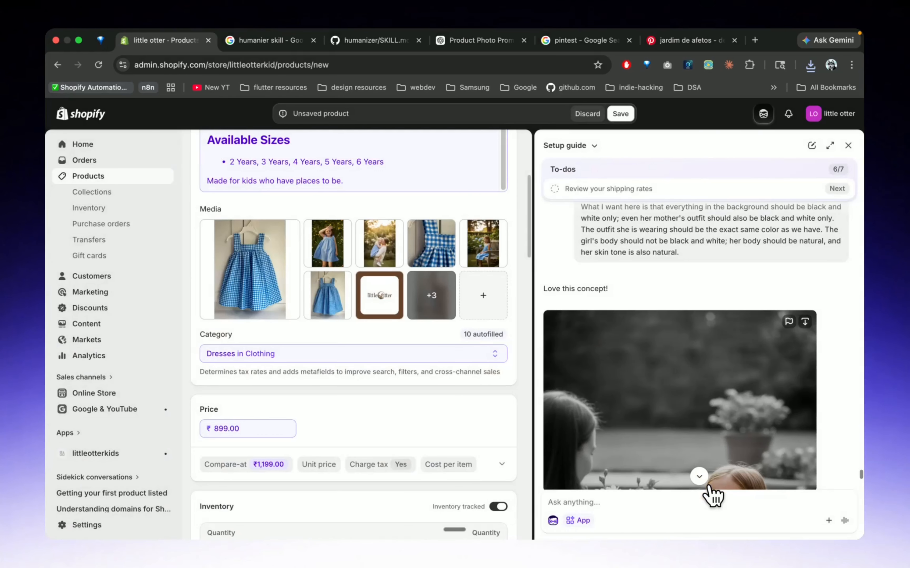
# Set the product's inventory quantity to 500
pyautogui.scroll(-7, 445, 362)
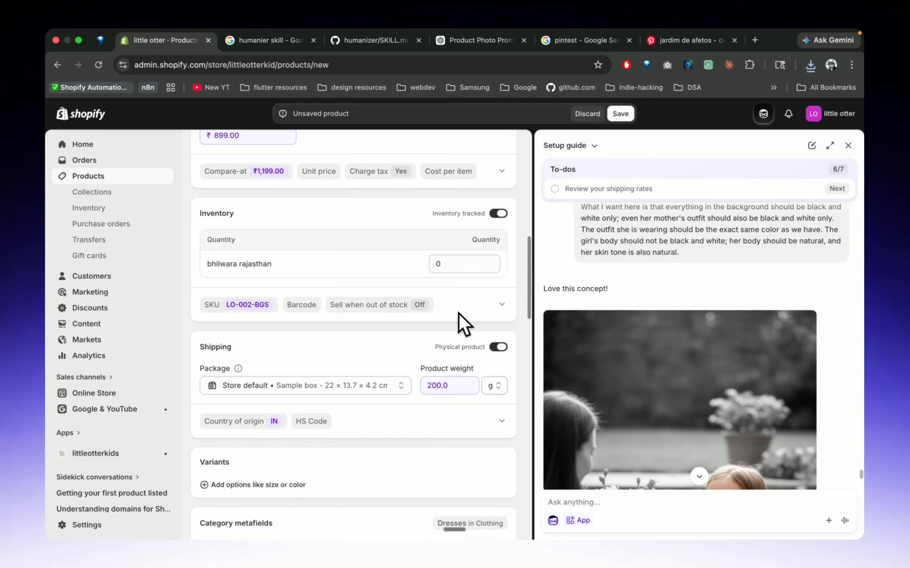
pyautogui.click(463, 265)
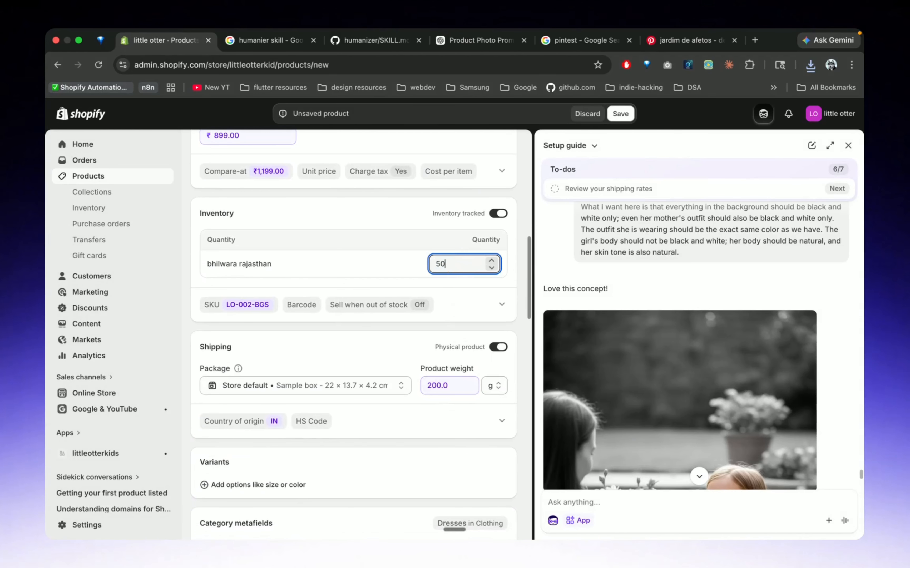
pyautogui.click(312, 271)
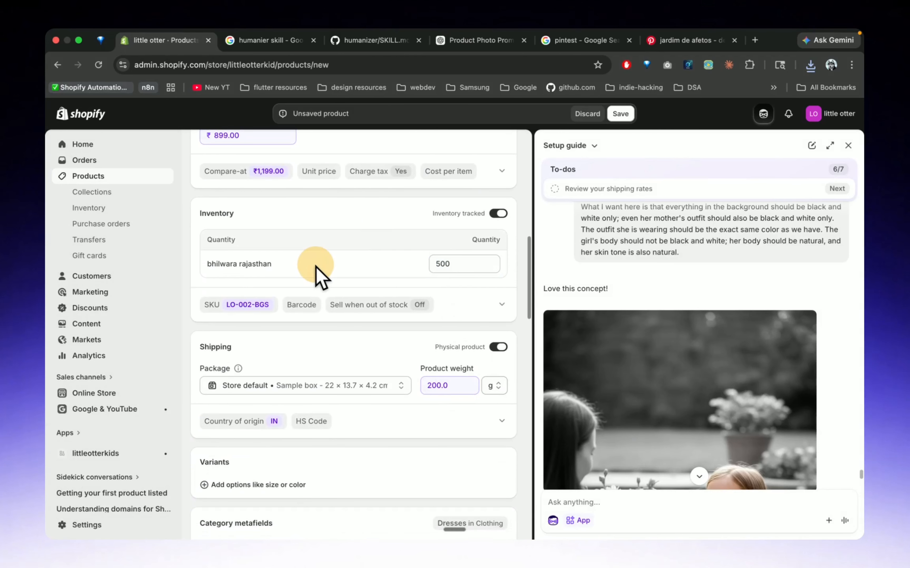
# Review the shipping, metafield and organization details, keep the Default product theme template, and save the product
pyautogui.scroll(-3, 417, 359)
pyautogui.scroll(-3, 417, 361)
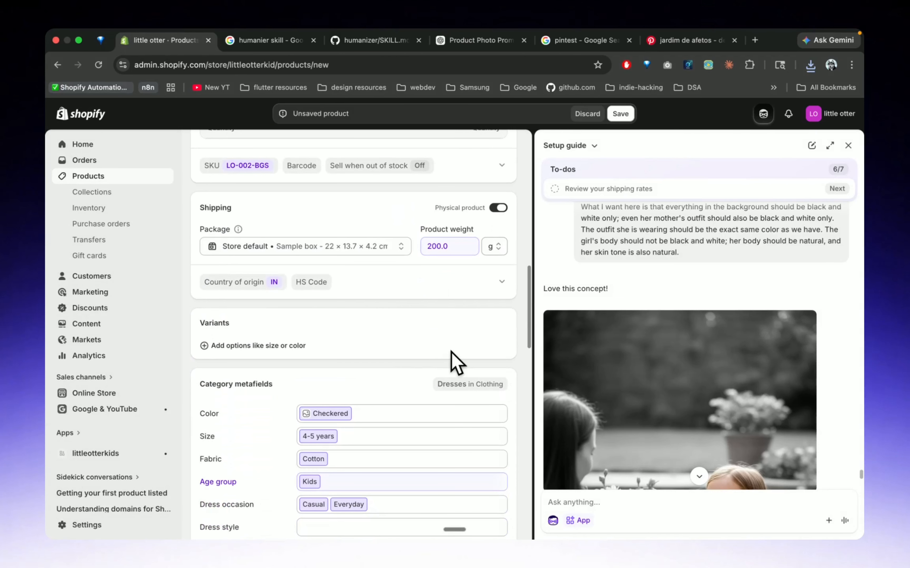
pyautogui.scroll(-20, 456, 363)
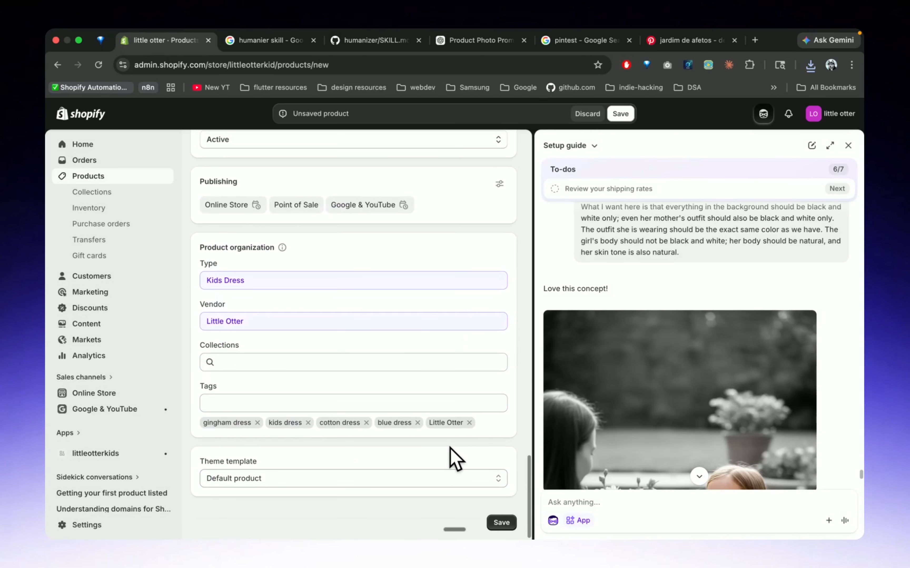
pyautogui.click(489, 482)
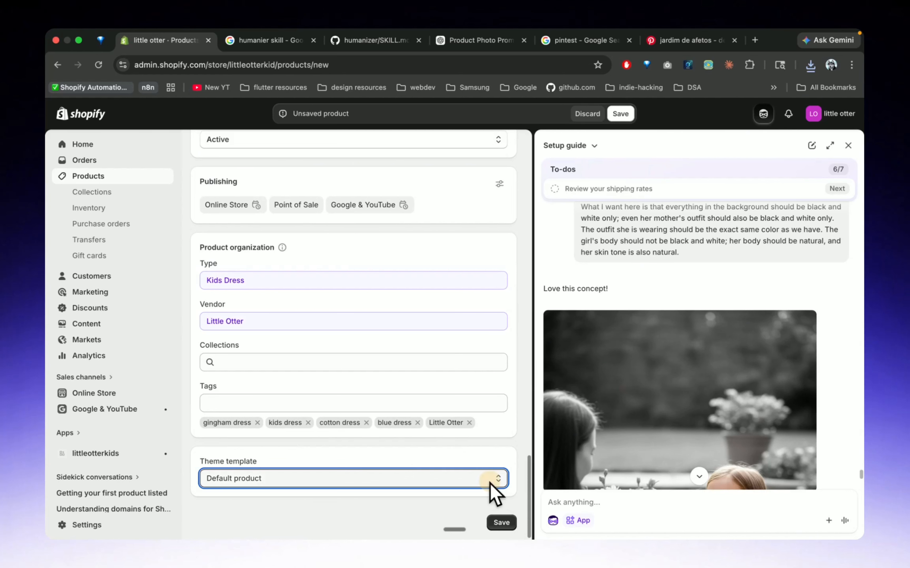
pyautogui.click(499, 513)
pyautogui.click(498, 519)
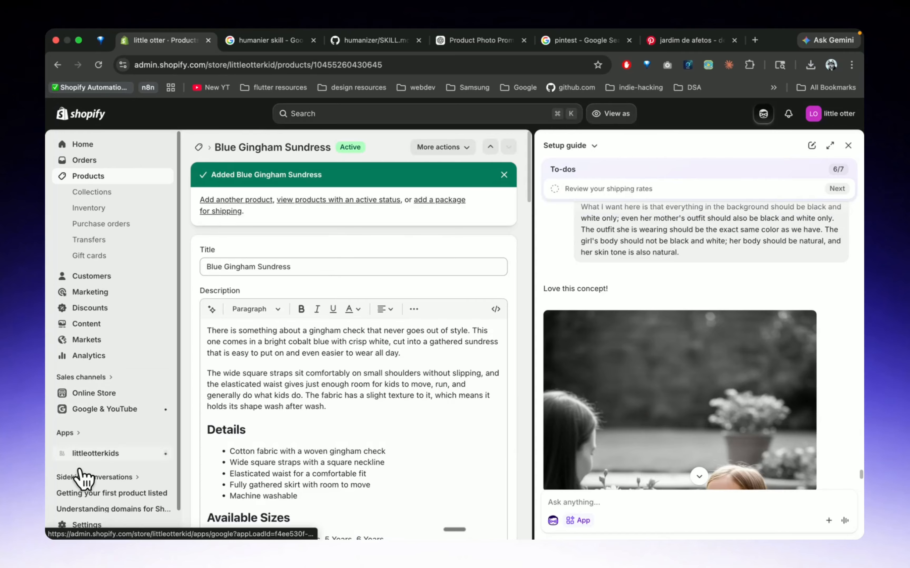
pyautogui.click(90, 146)
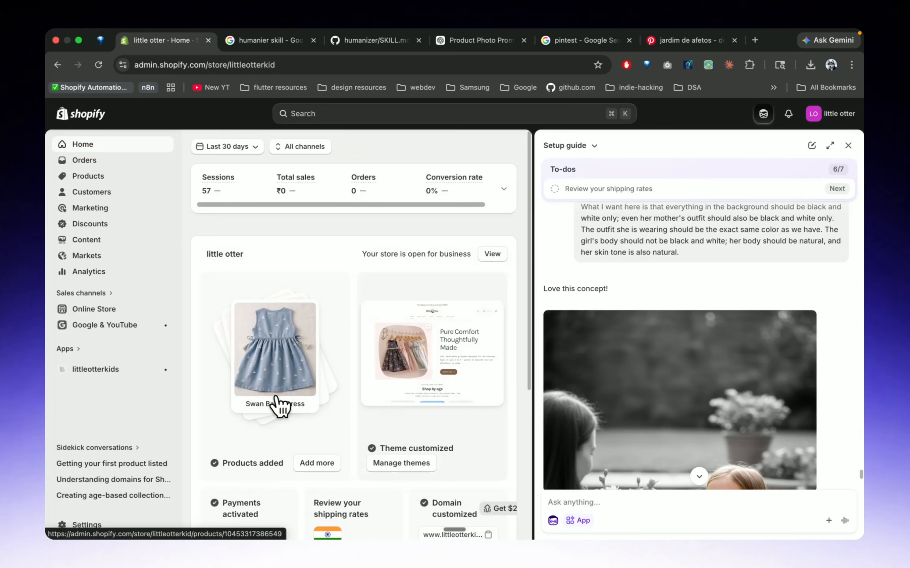
pyautogui.scroll(-5, 278, 404)
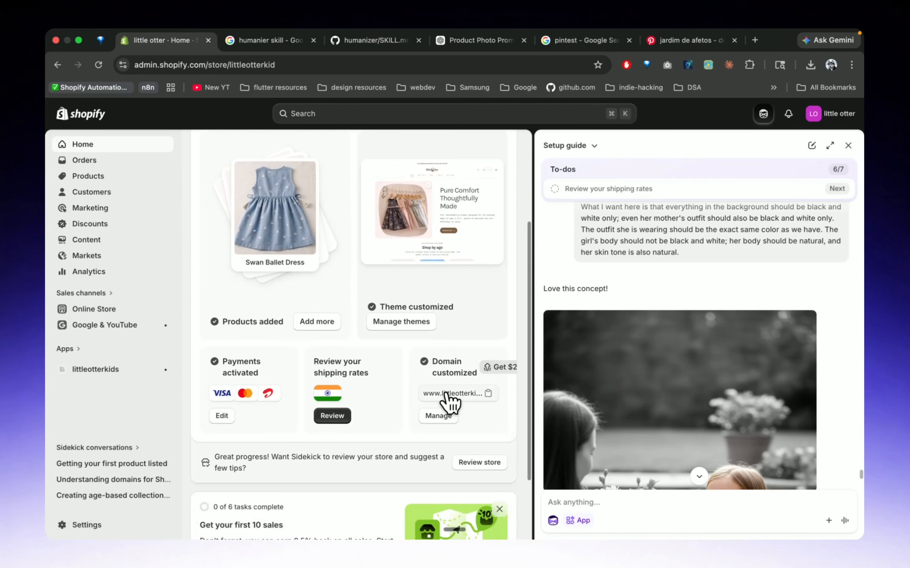
pyautogui.click(445, 393)
pyautogui.press('super+t')
pyautogui.write('www.littleotterkids.com')
pyautogui.press('Return')
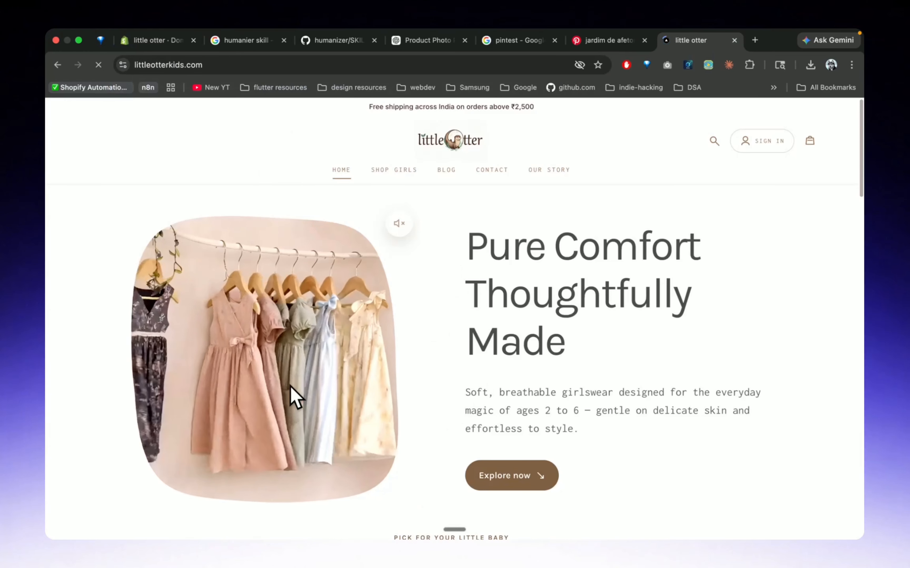
# Find the Shop by age section on the storefront's home page and open the 2-3 years old collection
pyautogui.scroll(-4, 295, 396)
pyautogui.scroll(-4, 295, 396)
pyautogui.scroll(-2, 338, 270)
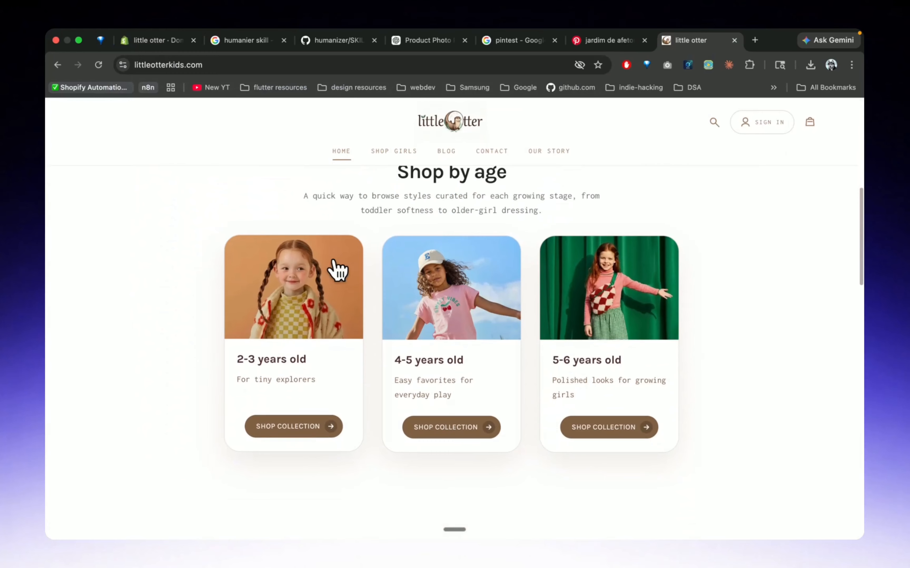
pyautogui.click(292, 359)
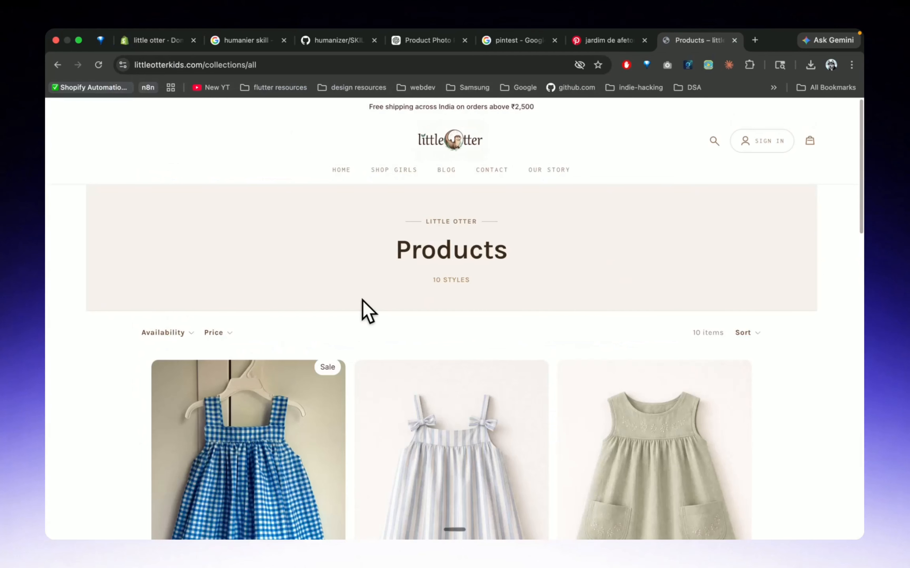
# Open the Blue Gingham Sundress from the product listing and examine the photos on its live product page
pyautogui.scroll(-3, 366, 308)
pyautogui.scroll(-1, 366, 298)
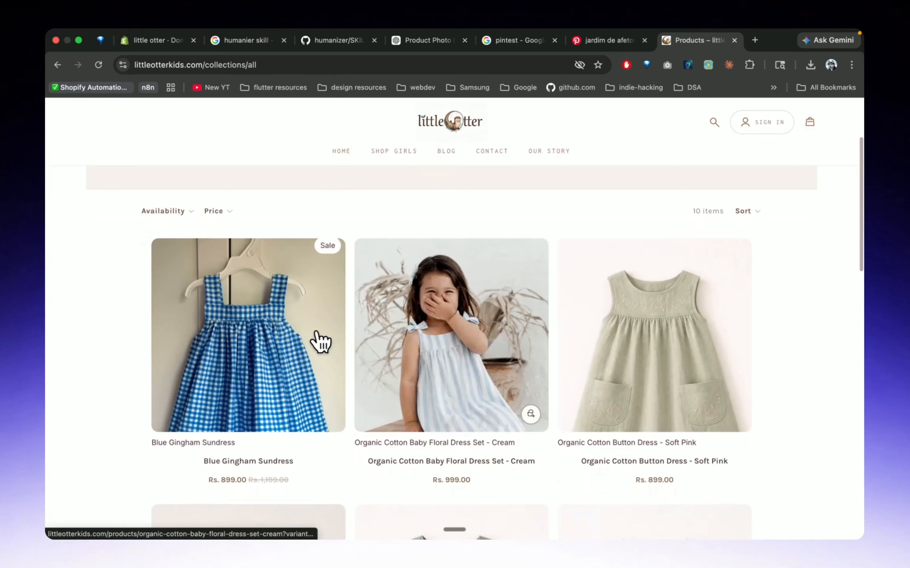
pyautogui.click(238, 333)
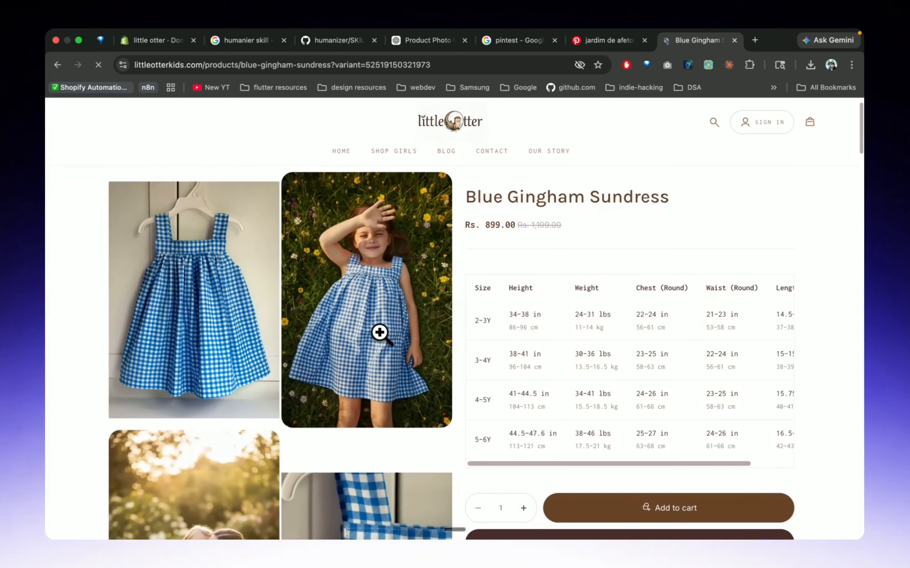
pyautogui.scroll(-5, 377, 332)
pyautogui.scroll(-10, 324, 407)
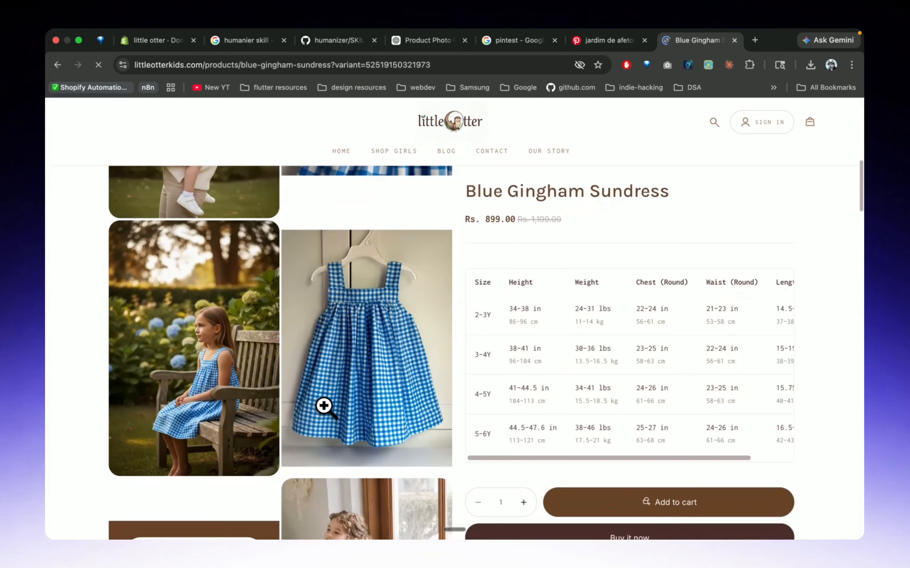